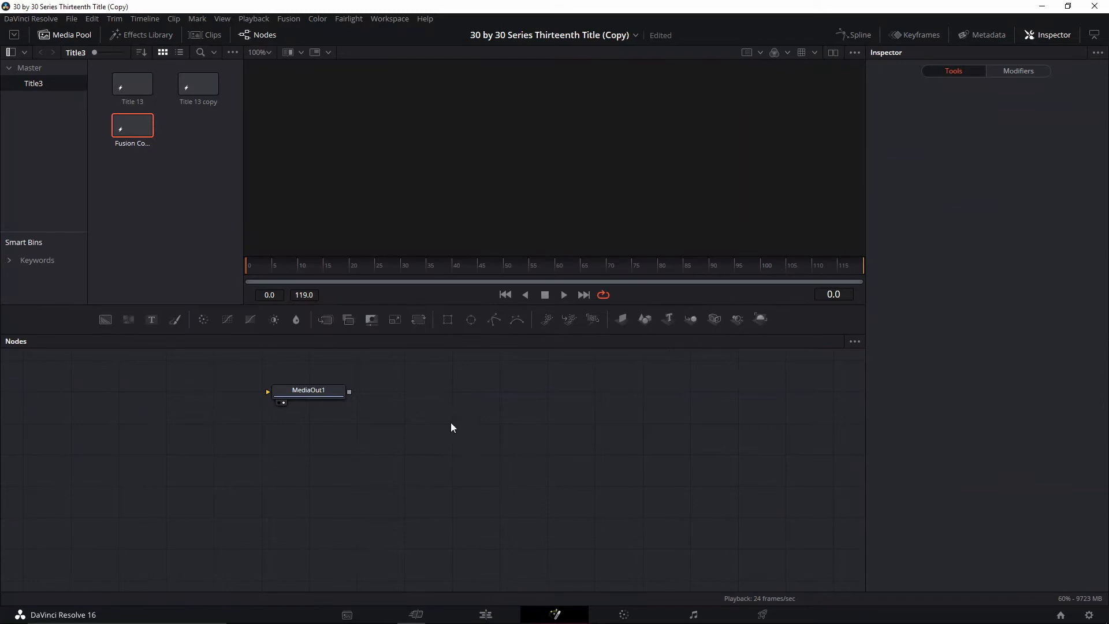
Add a Background node and a Merge node, connecting the background through the merge into MediaOut1.
drag(319, 394, 714, 437)
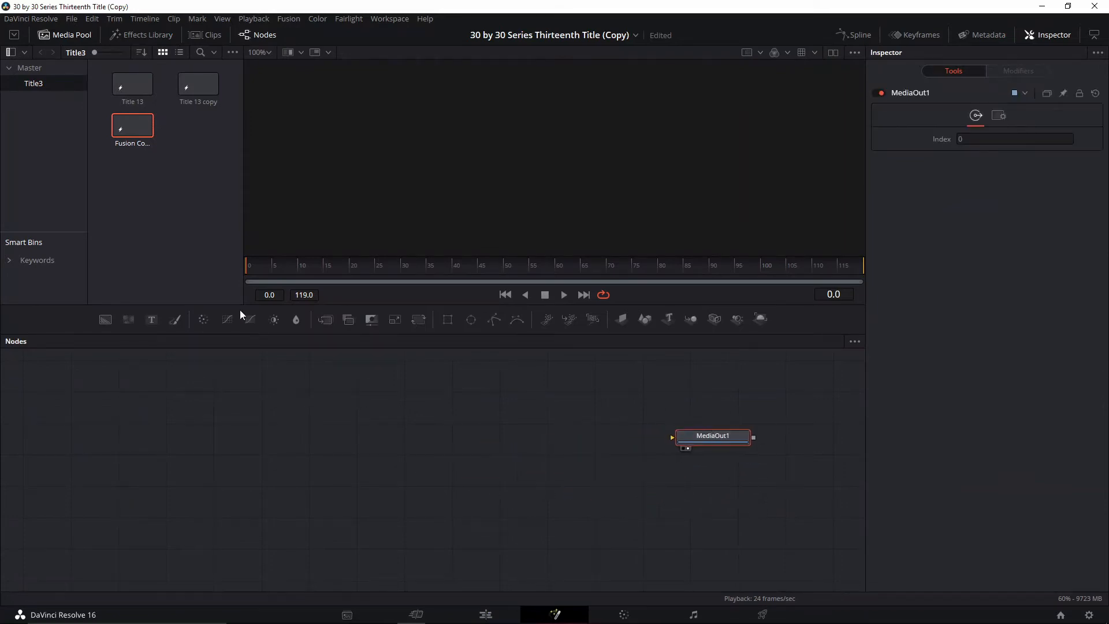
click(162, 350)
click(108, 323)
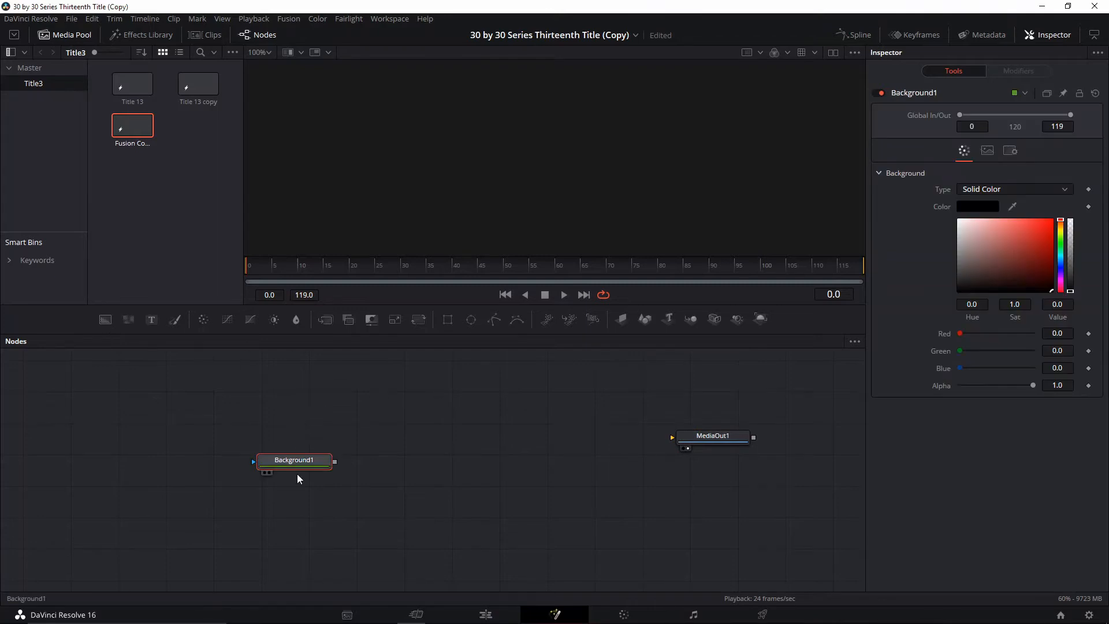
drag(273, 481, 261, 471)
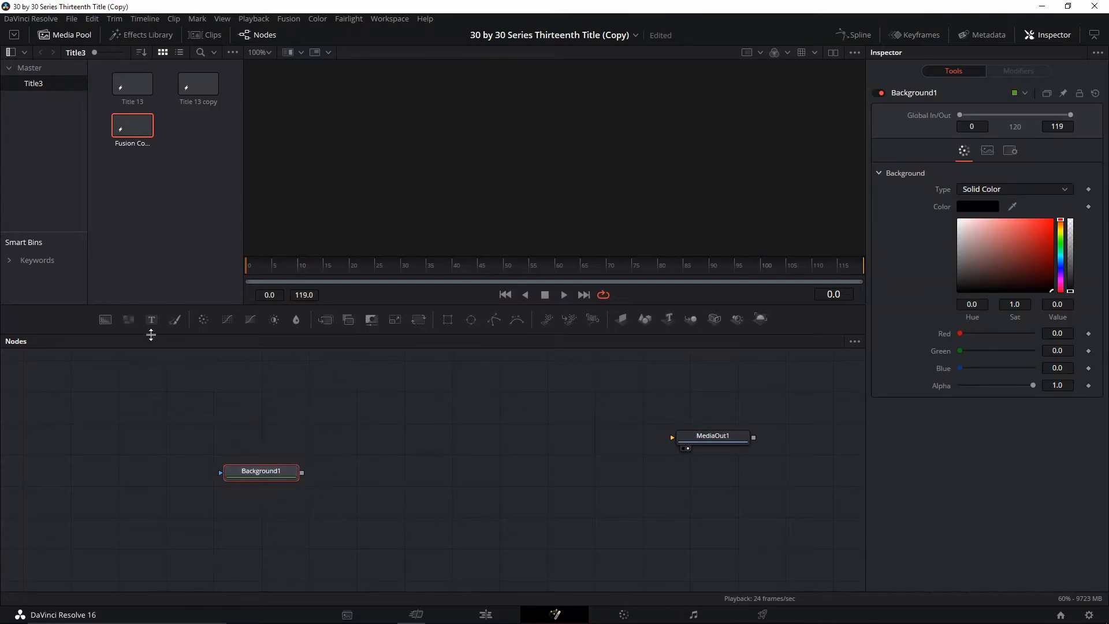
click(324, 317)
drag(380, 473, 706, 443)
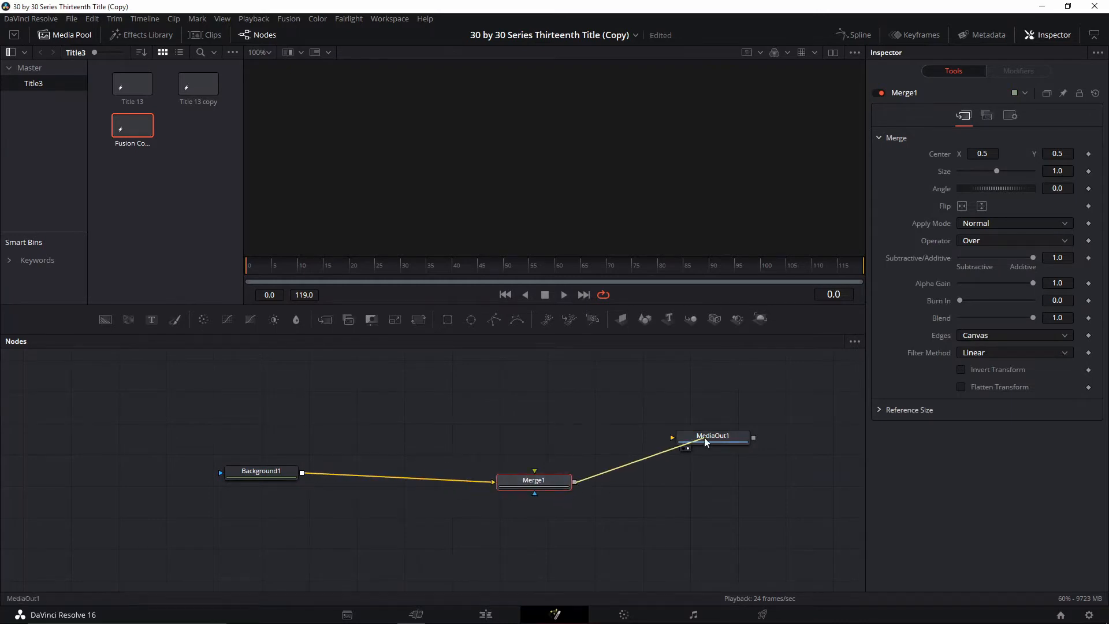
drag(556, 477, 475, 474)
drag(250, 469, 210, 510)
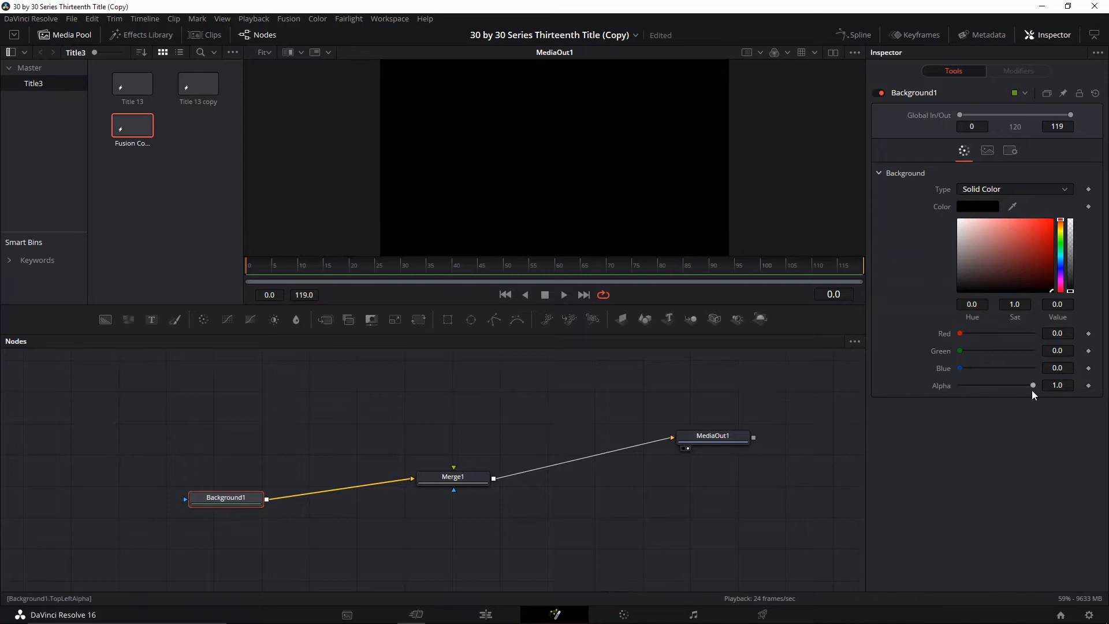
Make Background1 fully transparent with an alpha of 0.0 and adjust the node layout.
drag(1033, 386, 932, 400)
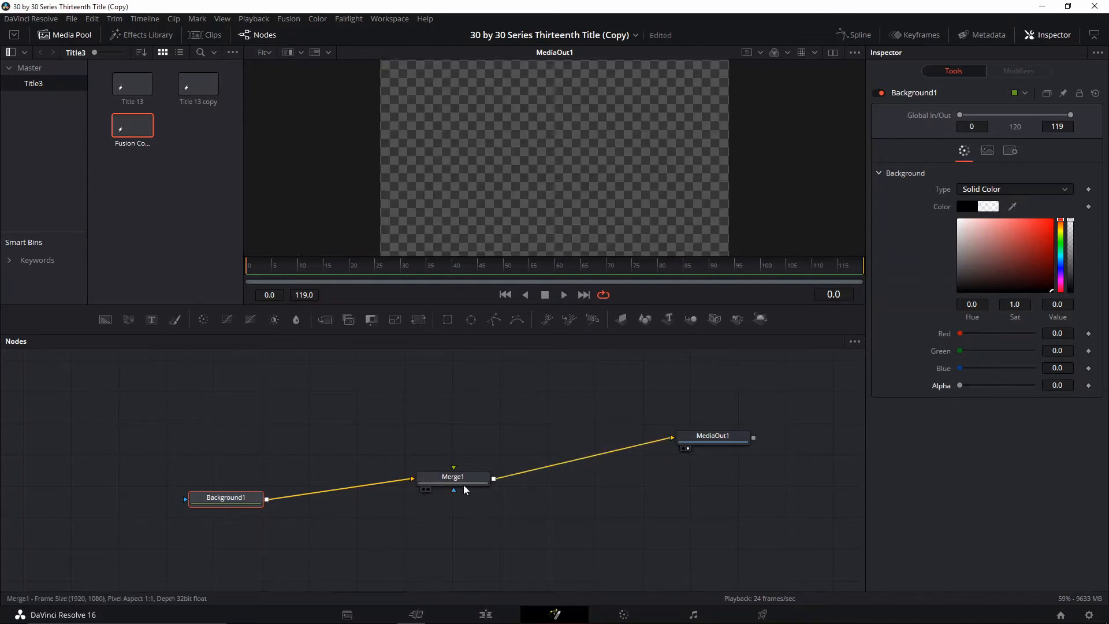
drag(463, 485, 477, 483)
drag(535, 415, 556, 425)
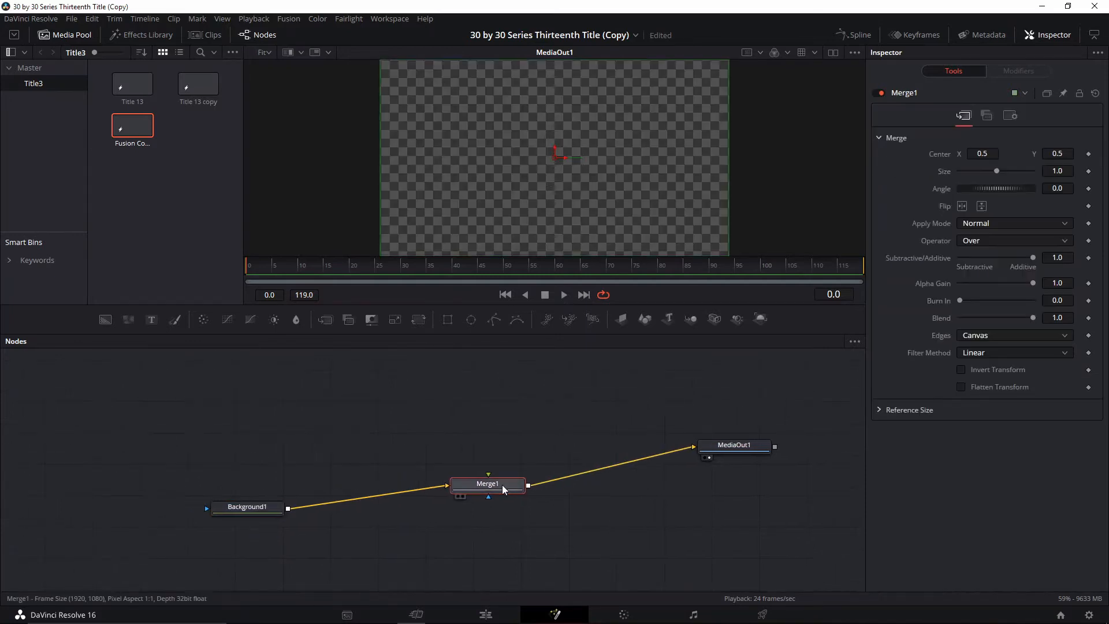
click(540, 439)
drag(524, 370, 537, 391)
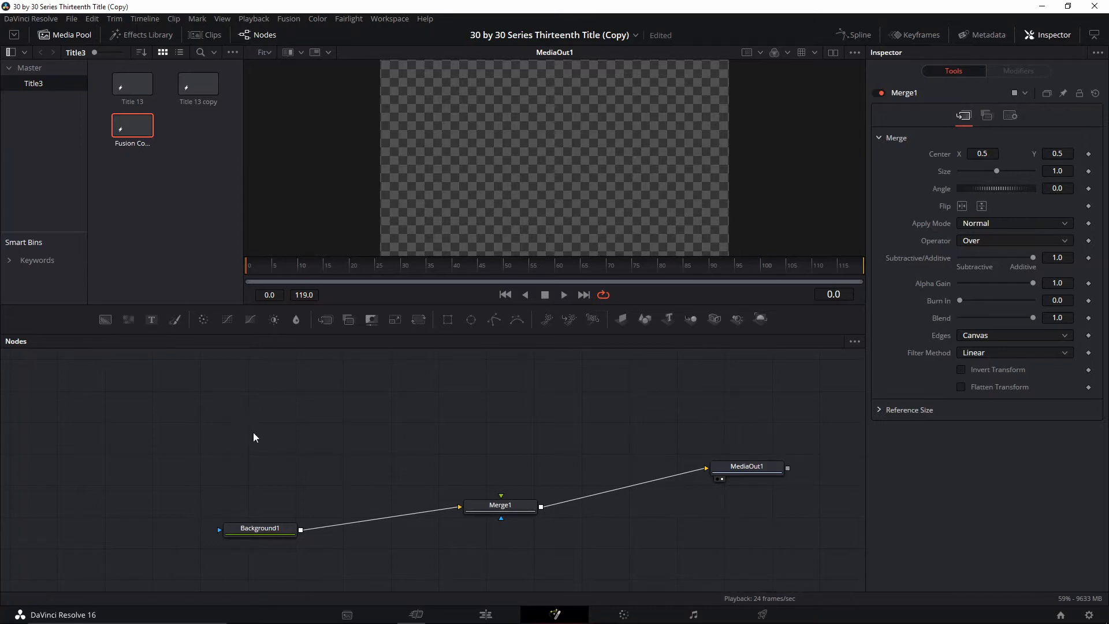
Add two more Background nodes, merge Background3 over Background2, and show the new Merge2 in the viewer.
click(105, 320)
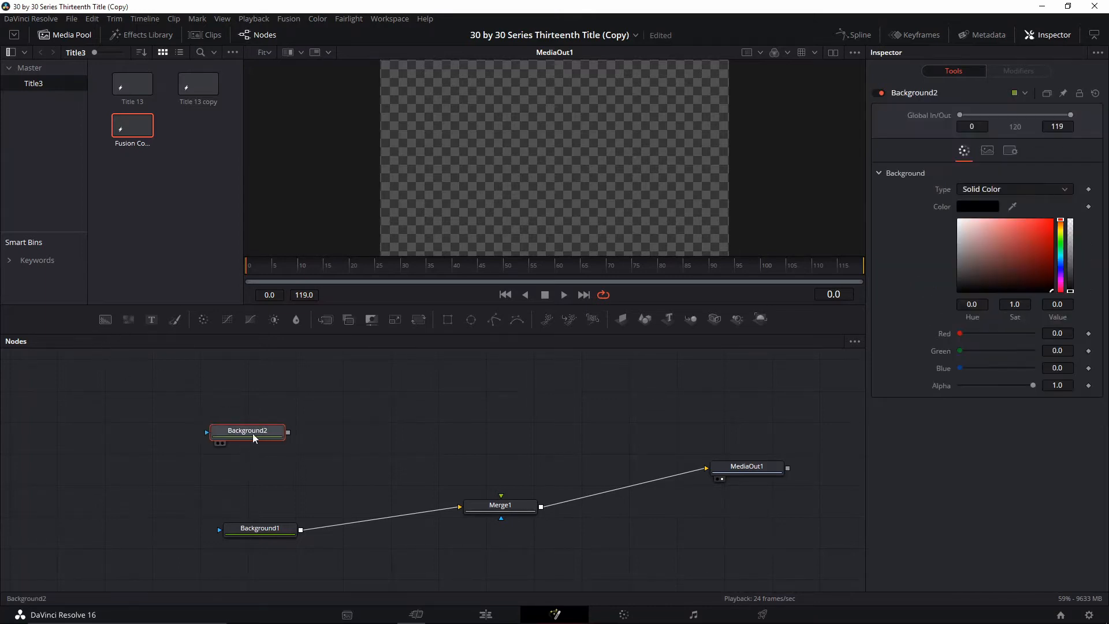
drag(253, 437, 232, 400)
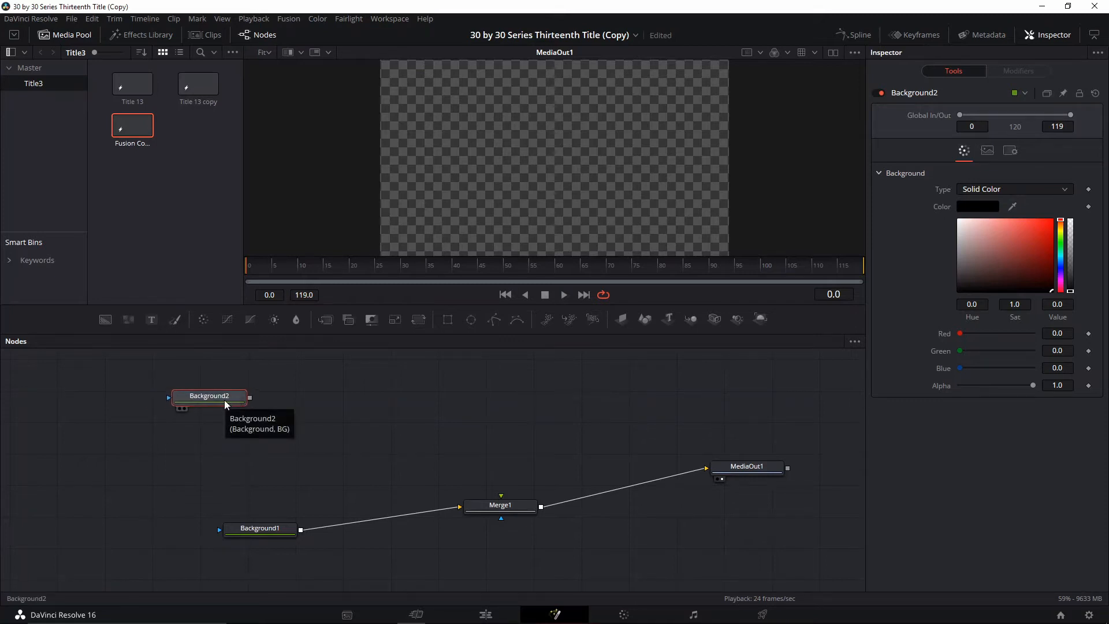
click(105, 320)
drag(293, 428, 305, 413)
drag(242, 428, 351, 375)
drag(353, 379, 261, 418)
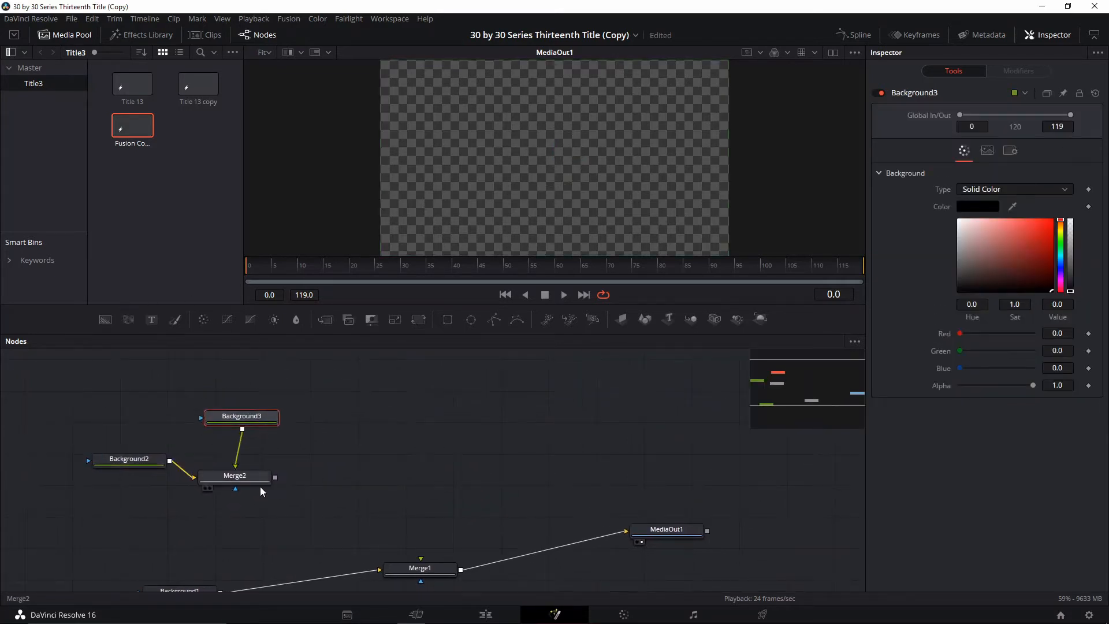
mouse_move(268, 477)
mouse_down()
mouse_move(280, 460)
mouse_move(273, 475)
mouse_up()
key(1)
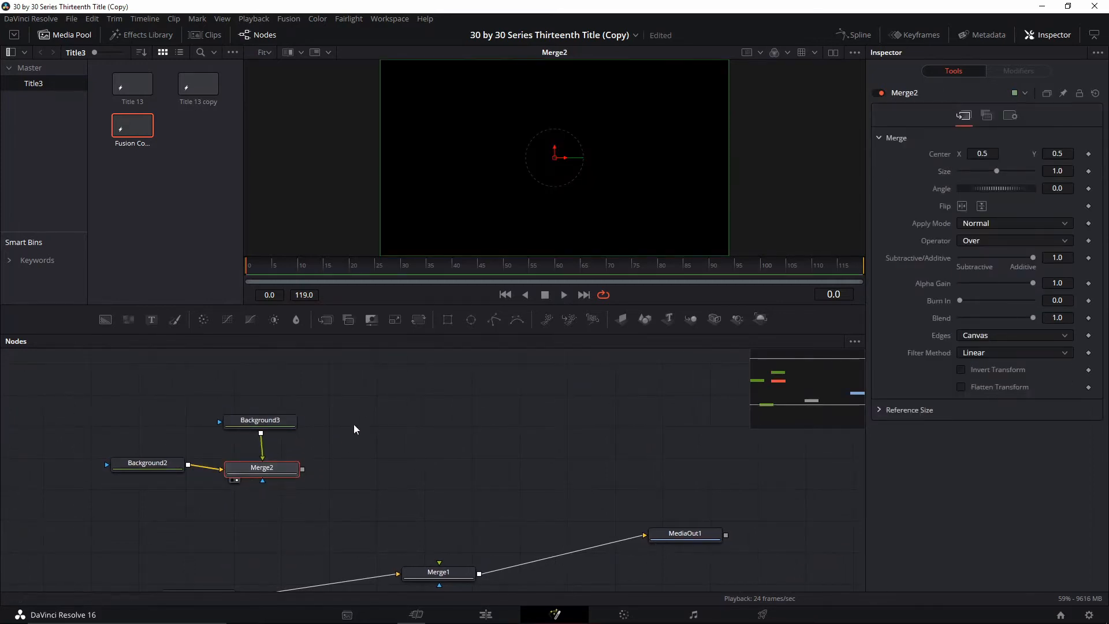
Add an Ellipse mask to Background3 and set that background's colour to white.
click(269, 423)
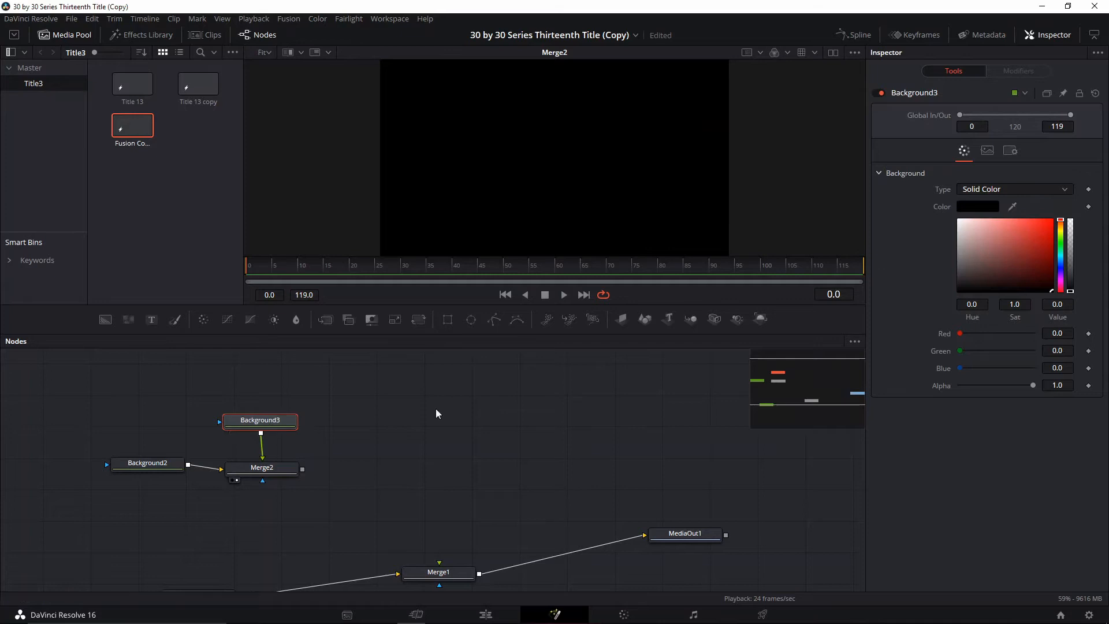
click(471, 319)
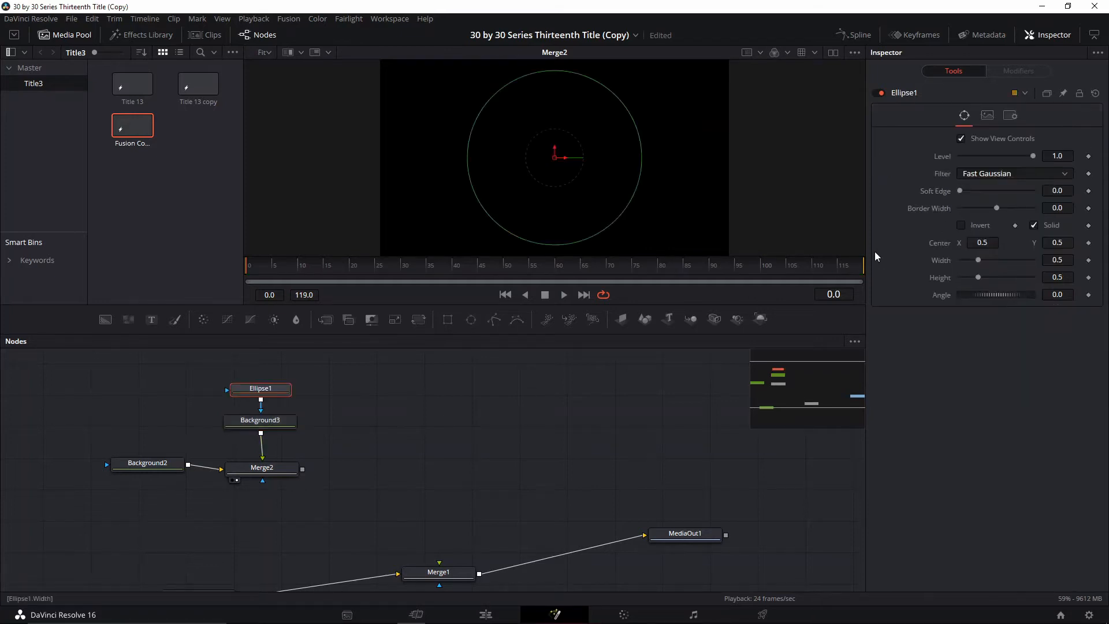
click(263, 427)
drag(964, 250, 948, 197)
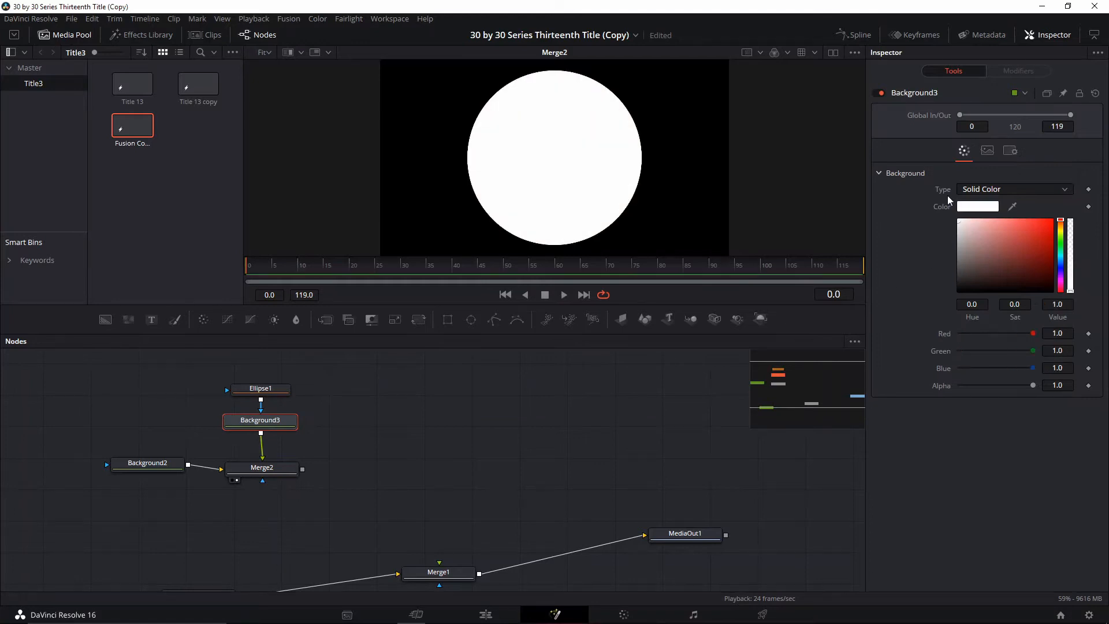
Link Ellipse1's height to its width with an expression and set the width to about 0.3184.
click(259, 393)
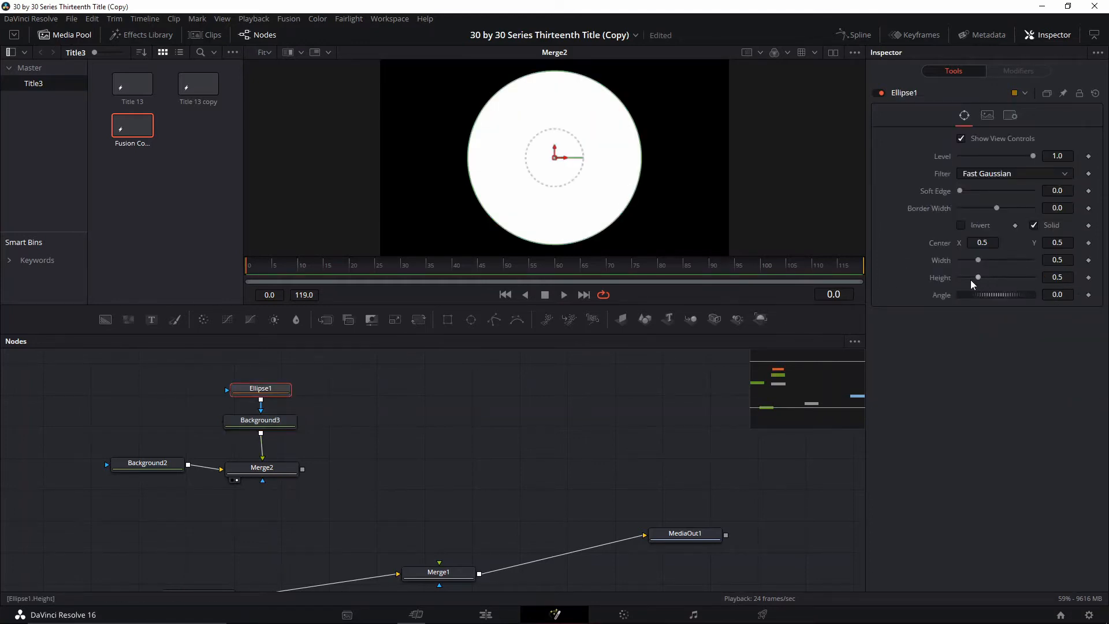
right_click(949, 276)
click(959, 415)
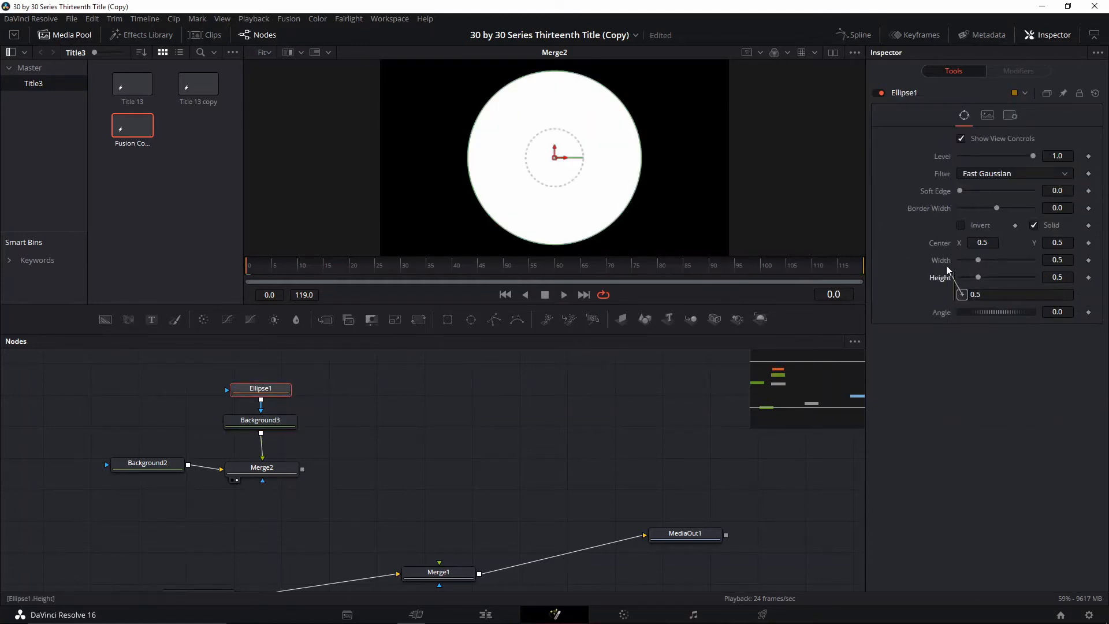
drag(947, 270, 920, 291)
drag(963, 259, 965, 265)
Turn the ellipse into an outline ring by disabling Solid and setting the border width to about 0.0133.
click(268, 421)
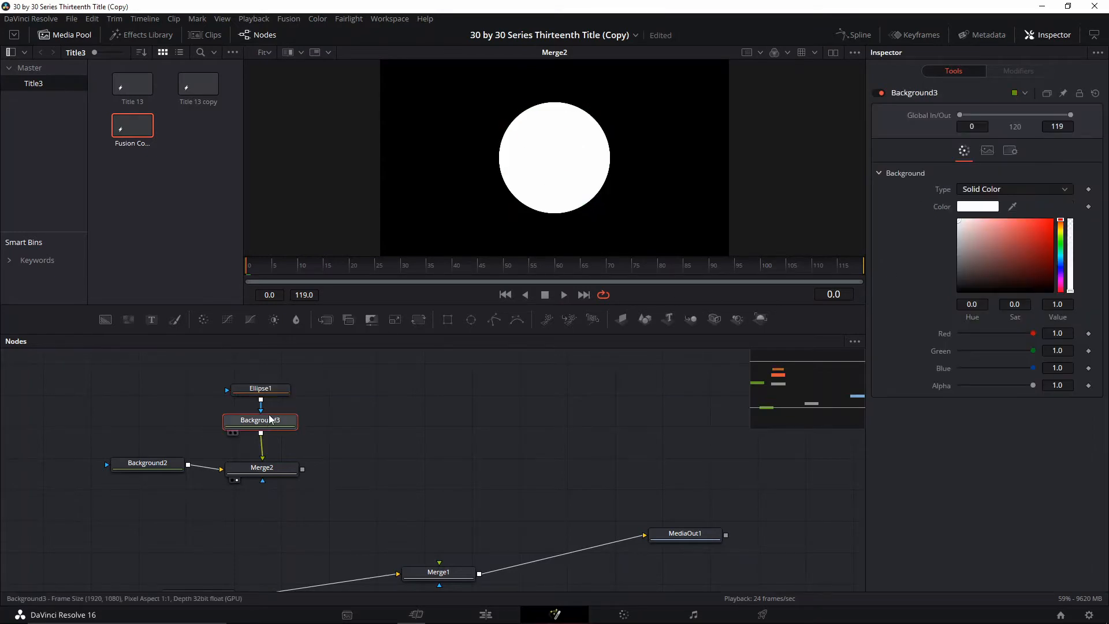
click(275, 393)
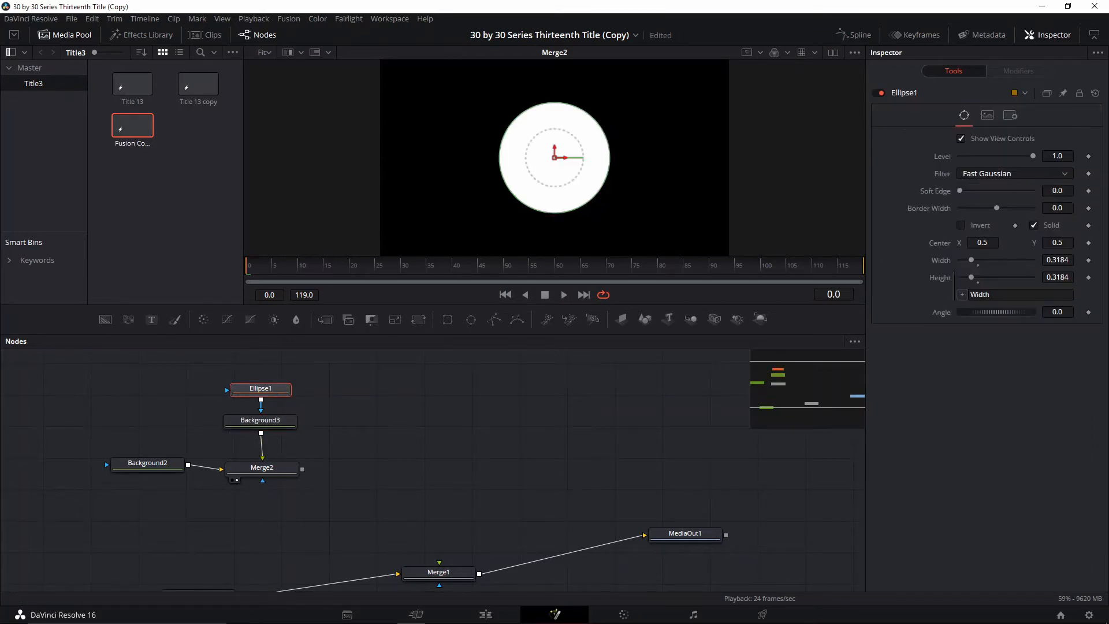
click(1034, 225)
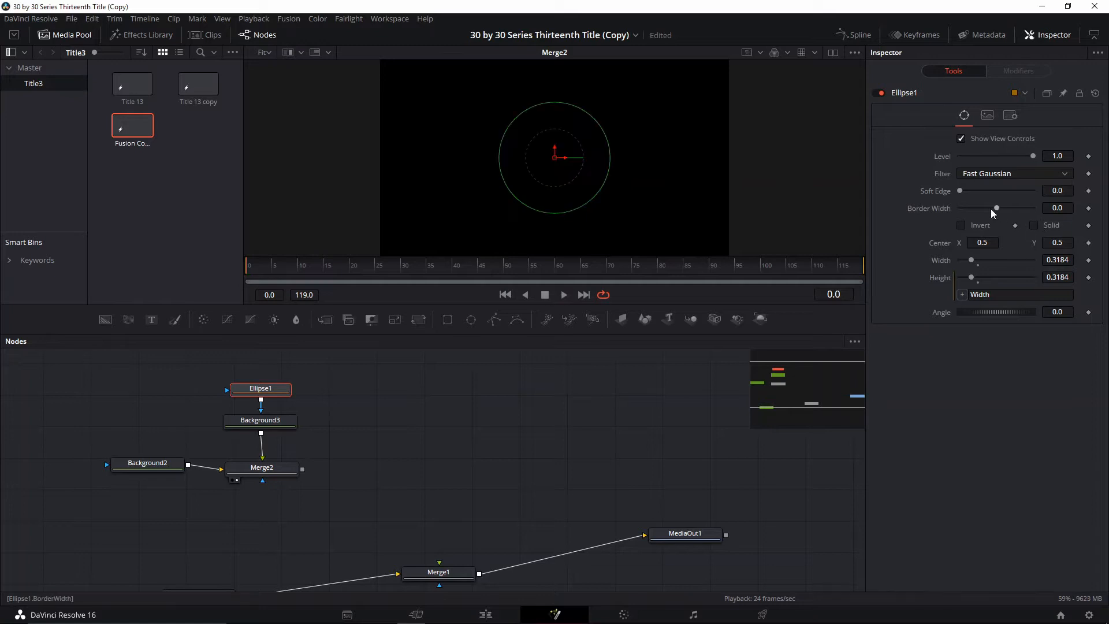
drag(996, 208, 1020, 219)
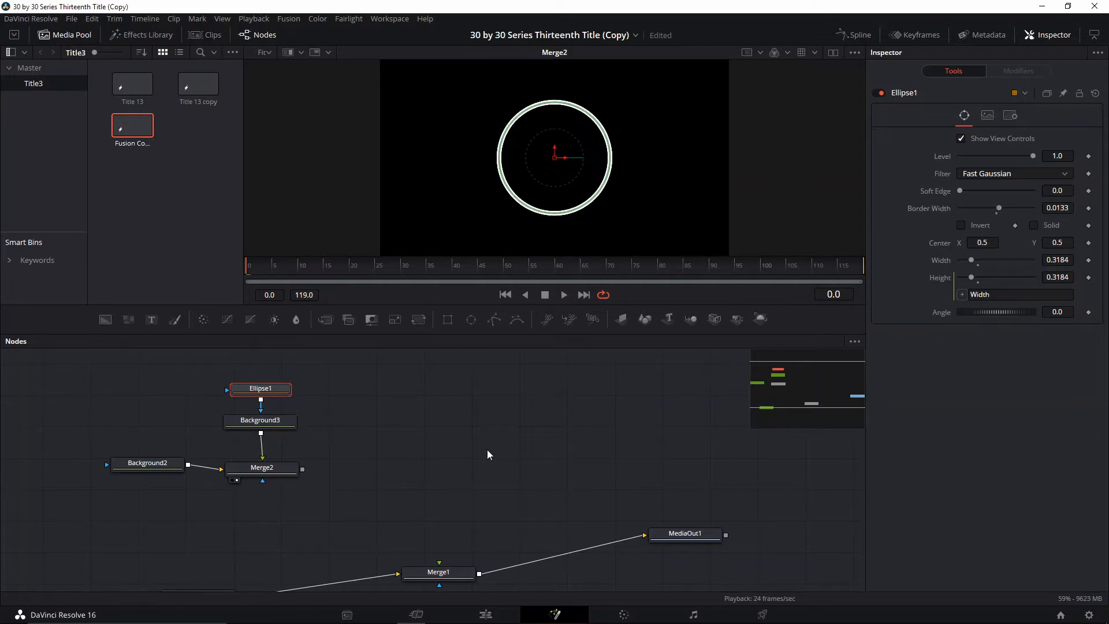
Add a Mask Paint node as the mask of Merge2 and place it beside the merge.
click(276, 468)
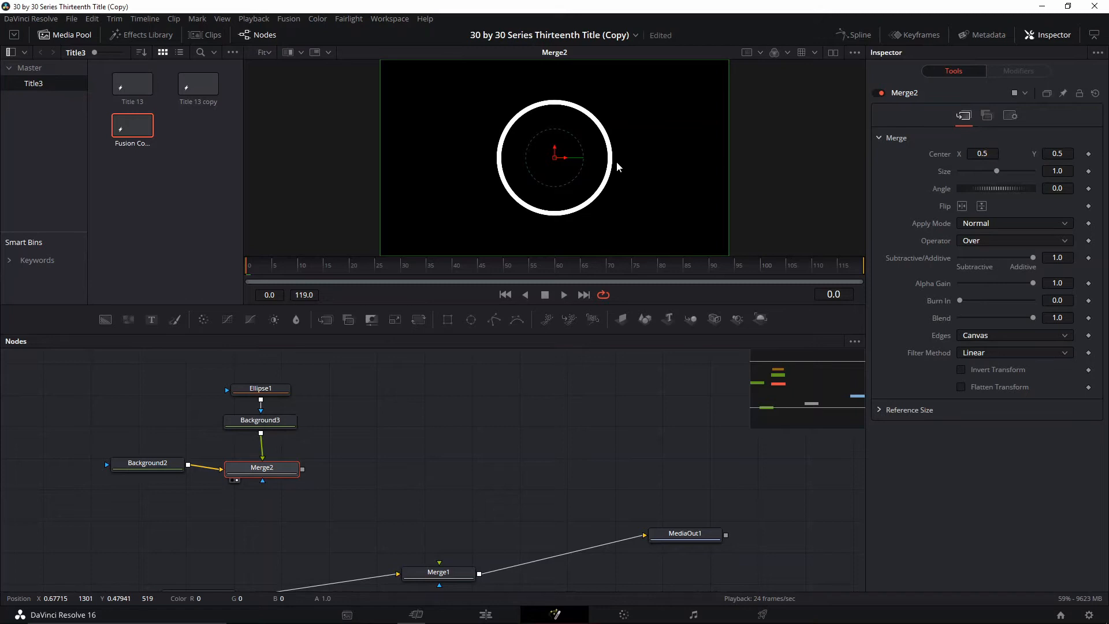
key(shift+space)
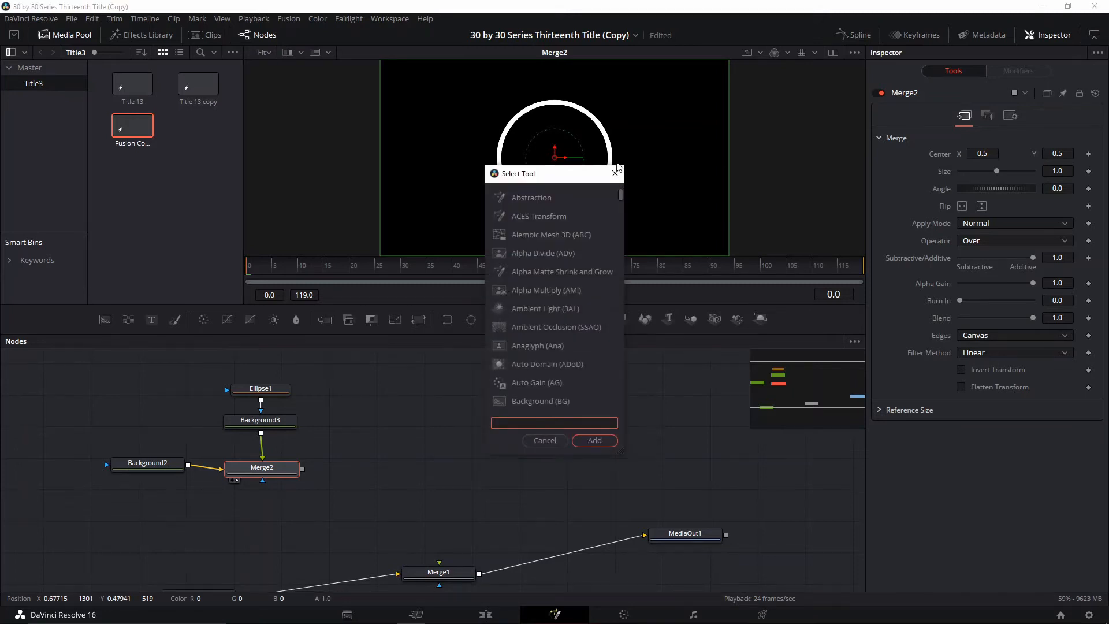
text(paint)
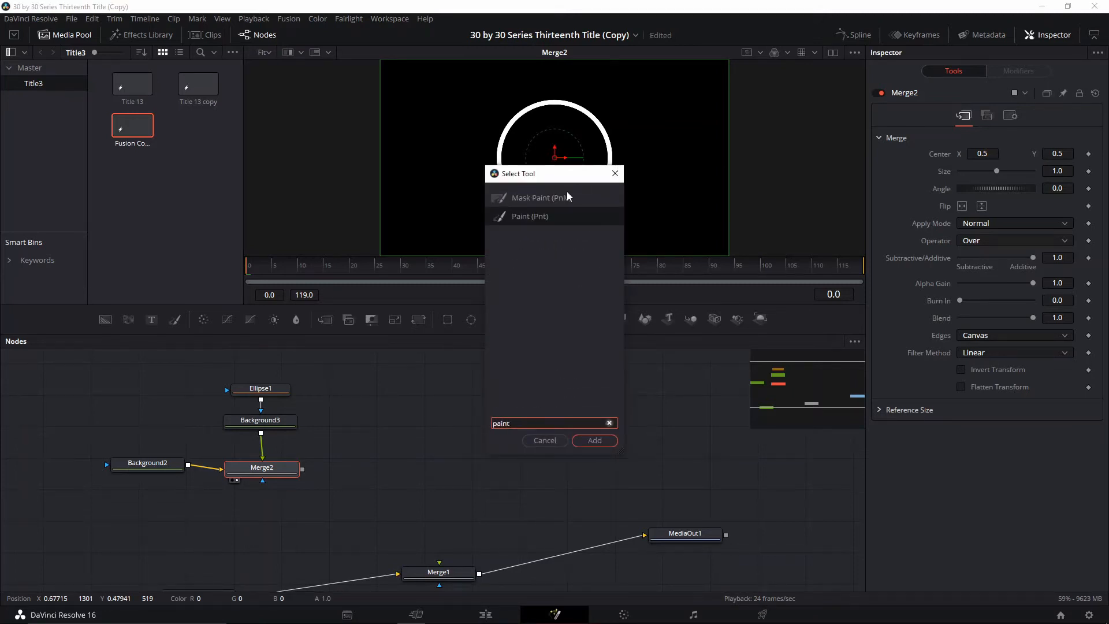
click(547, 201)
click(594, 440)
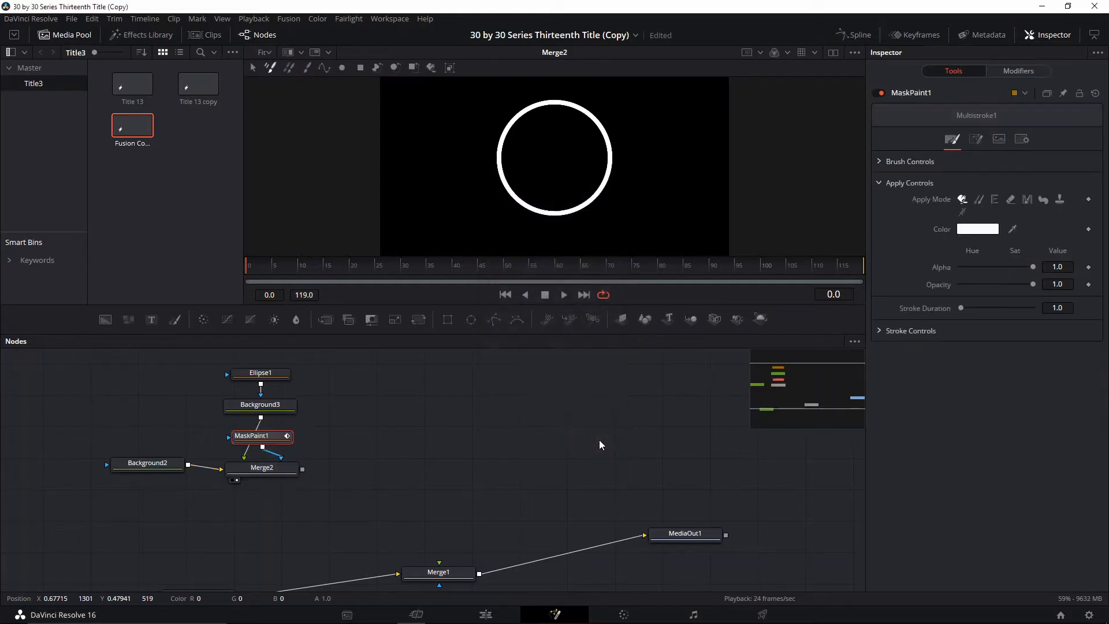
drag(279, 448, 367, 467)
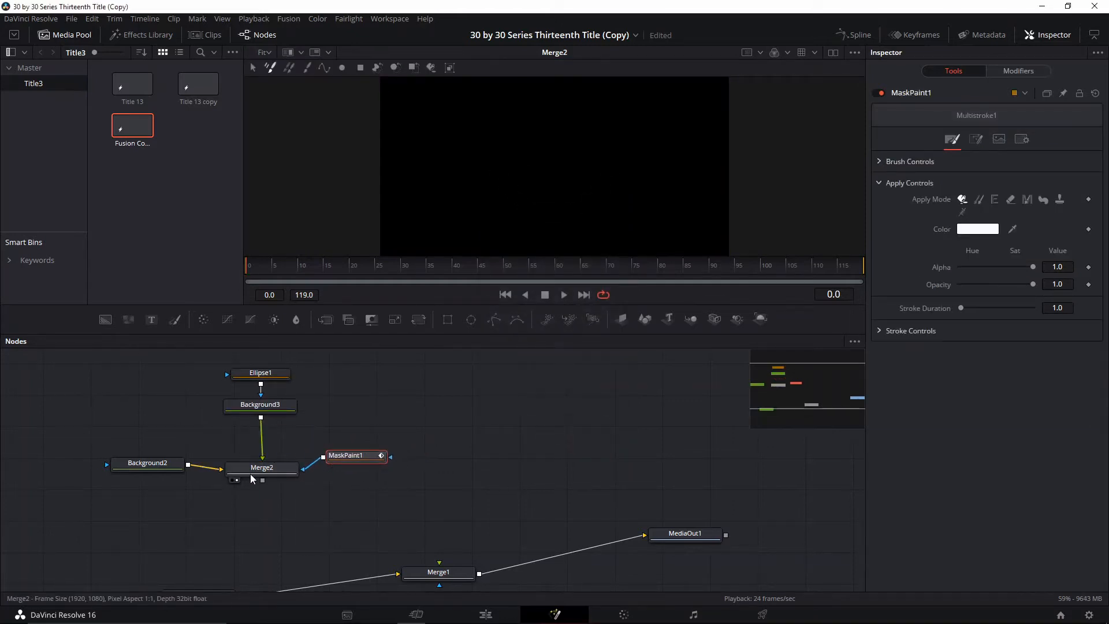
Invert the MaskPaint1 mask applied to Merge2.
click(171, 465)
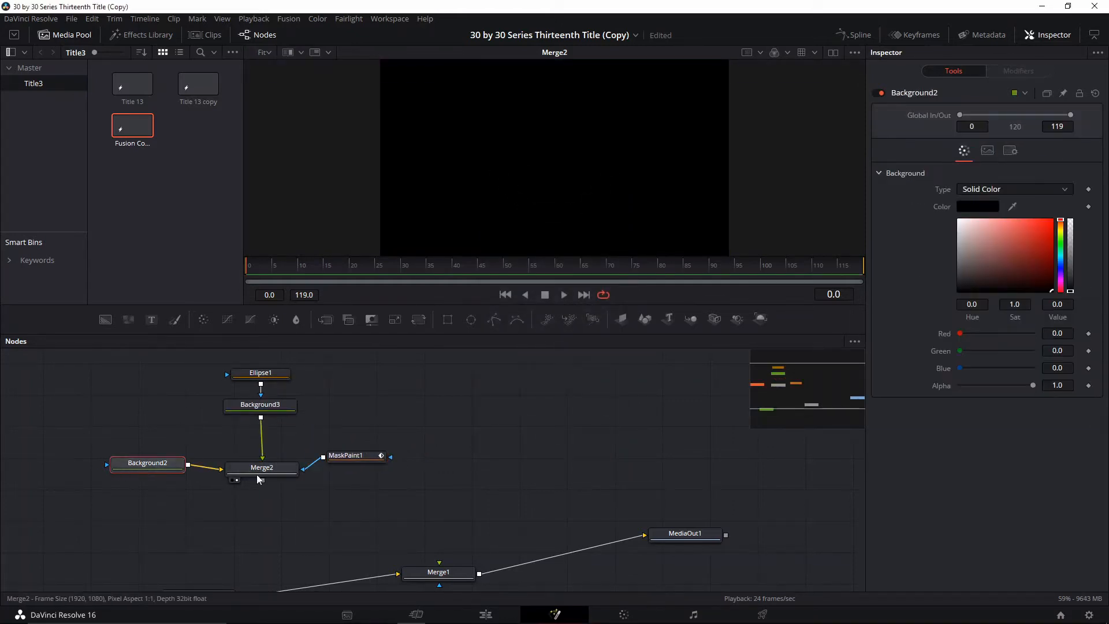
click(287, 470)
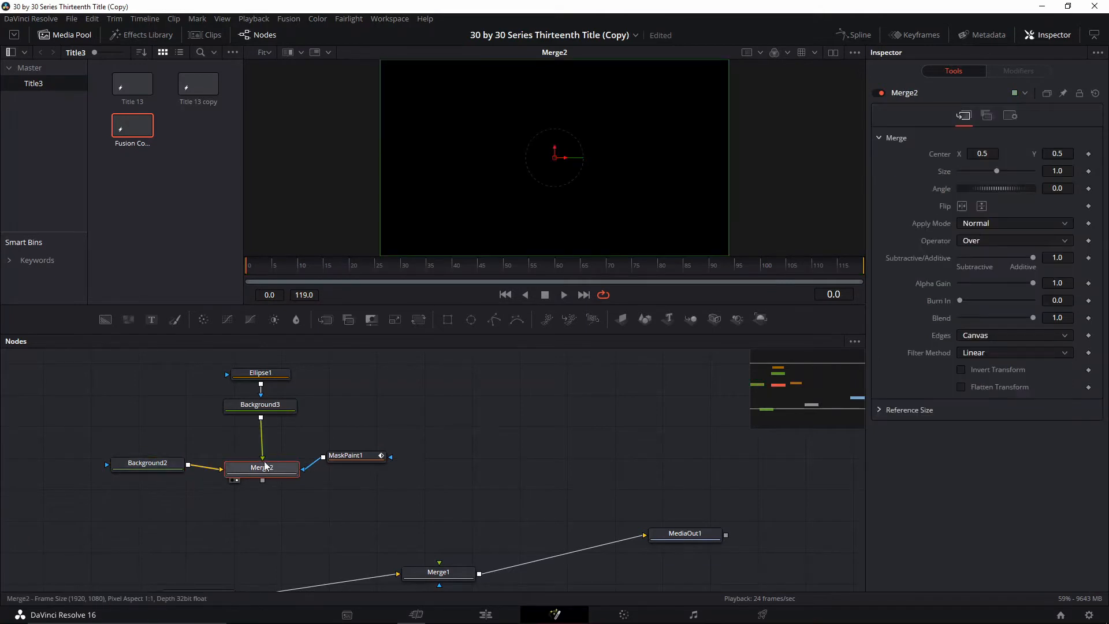
click(356, 452)
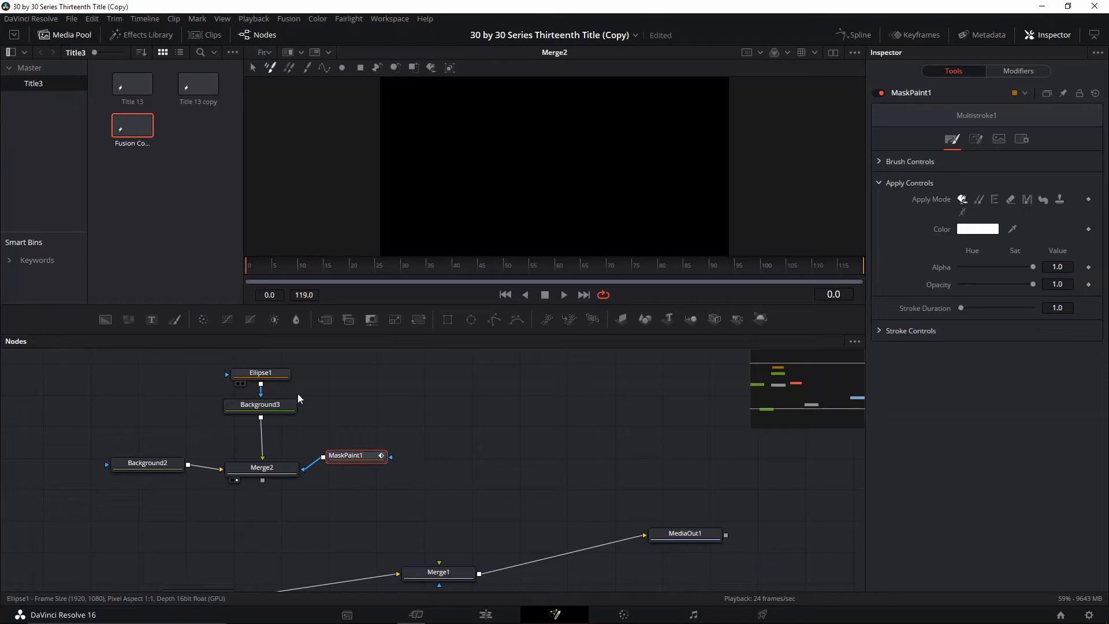
click(976, 140)
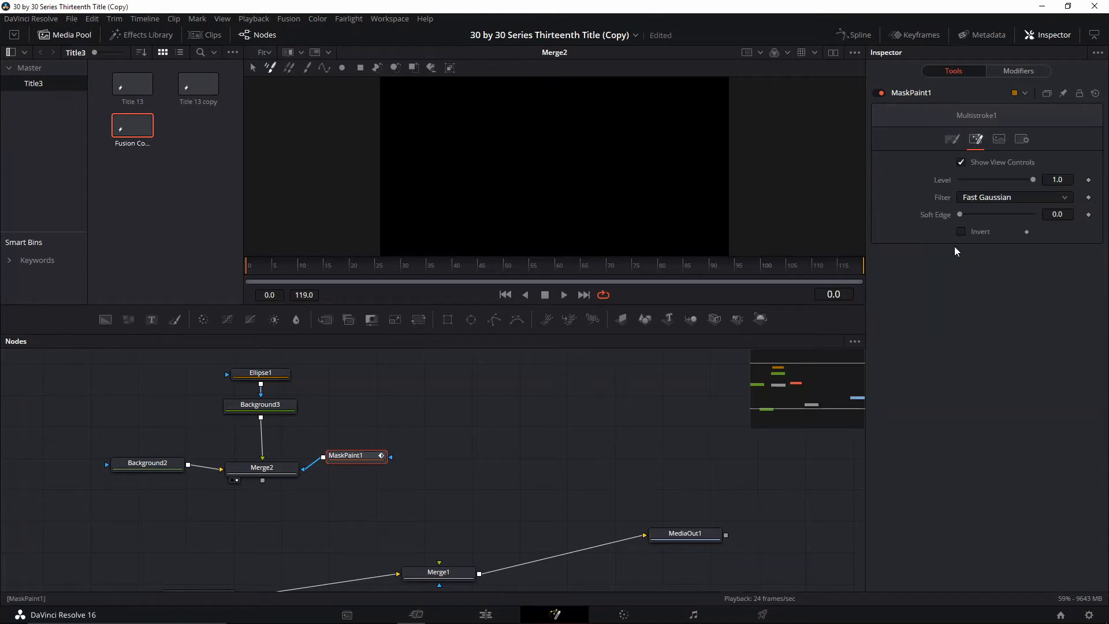
click(953, 141)
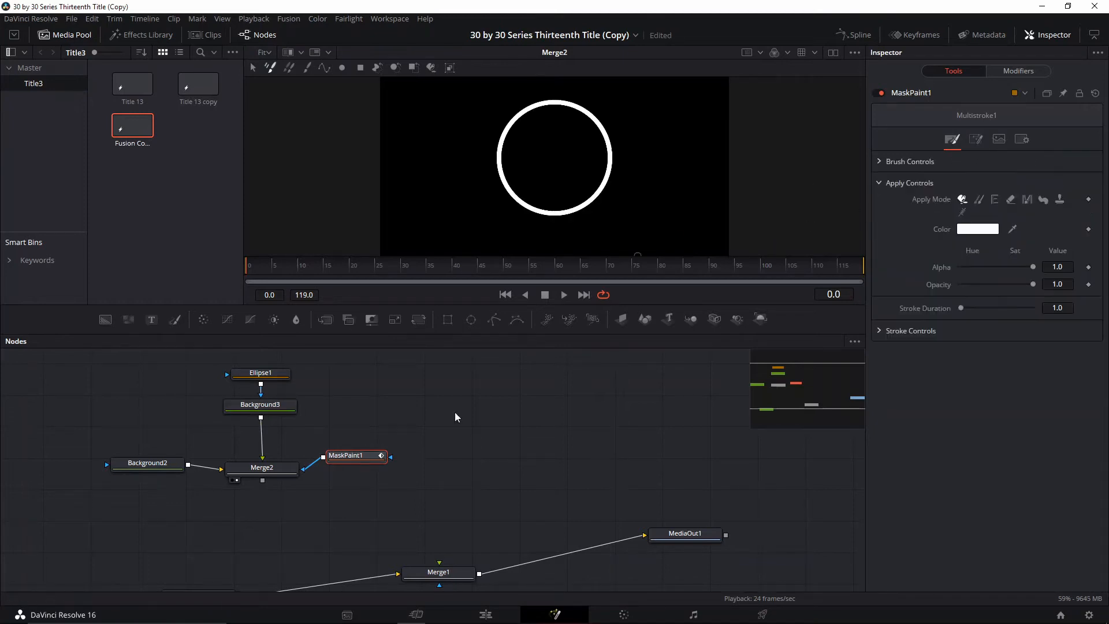
Choose the Polyline Stroke for MaskPaint1 and set its stroke duration to 30.0.
click(324, 67)
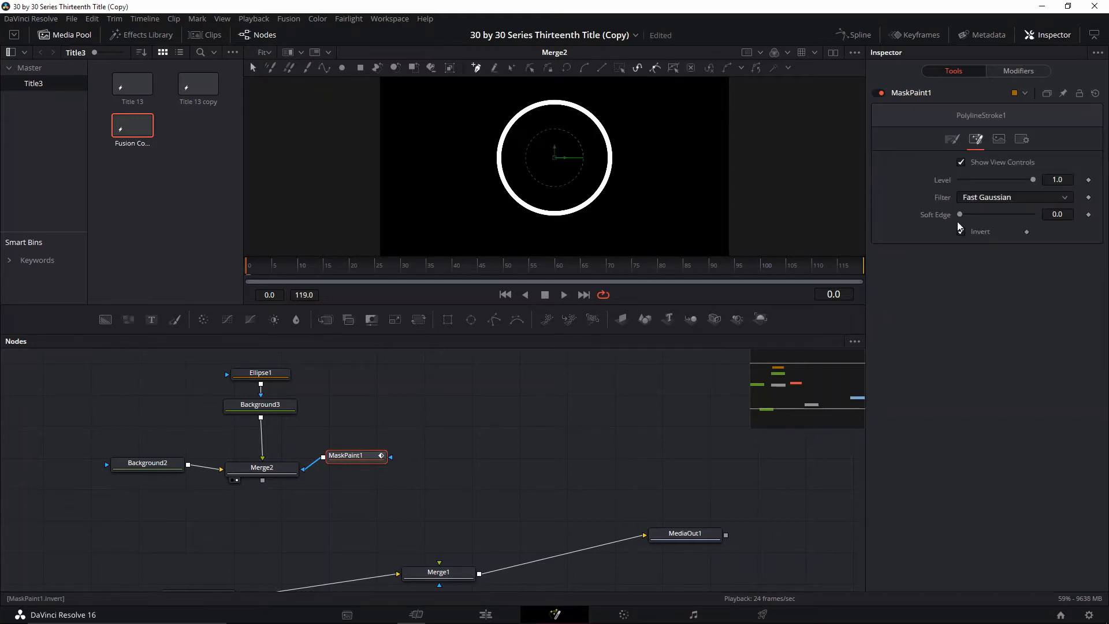
click(952, 141)
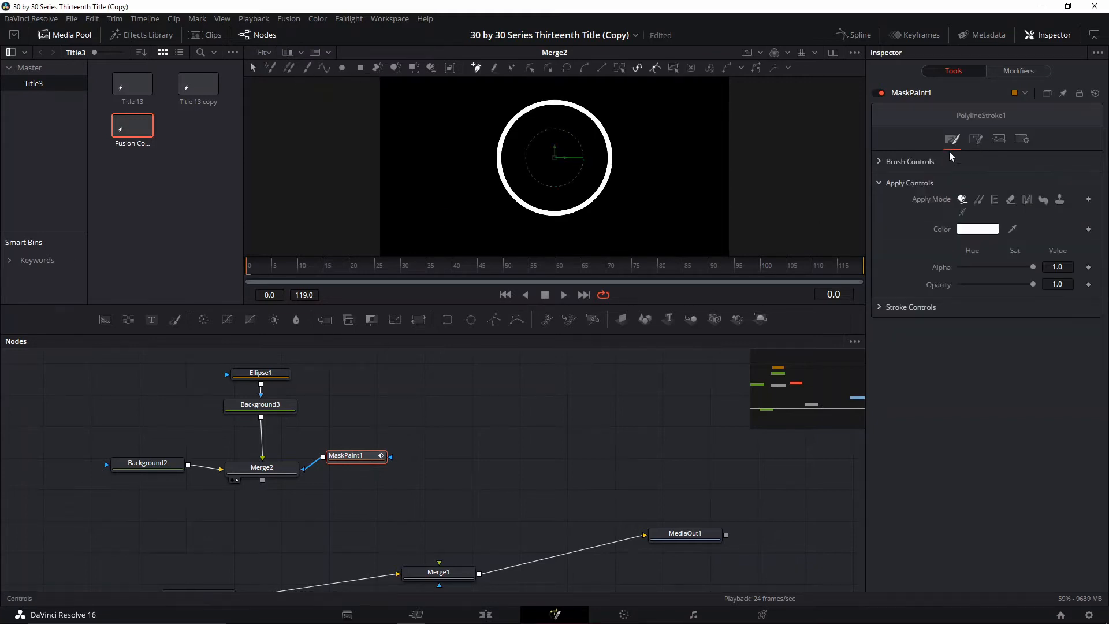
click(886, 309)
click(883, 163)
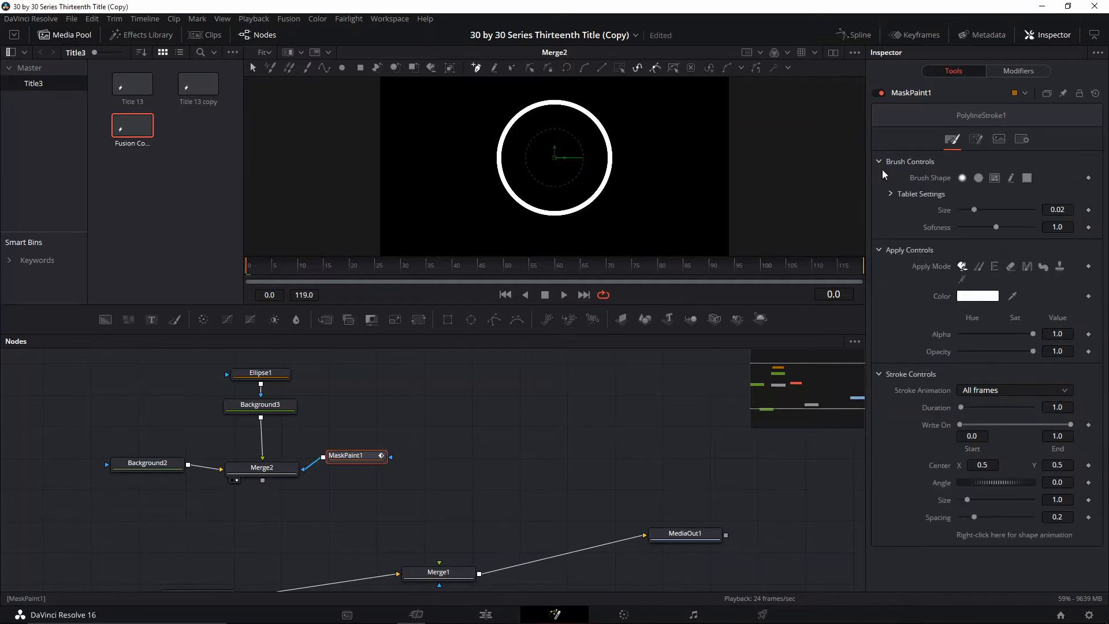
drag(961, 408, 1005, 413)
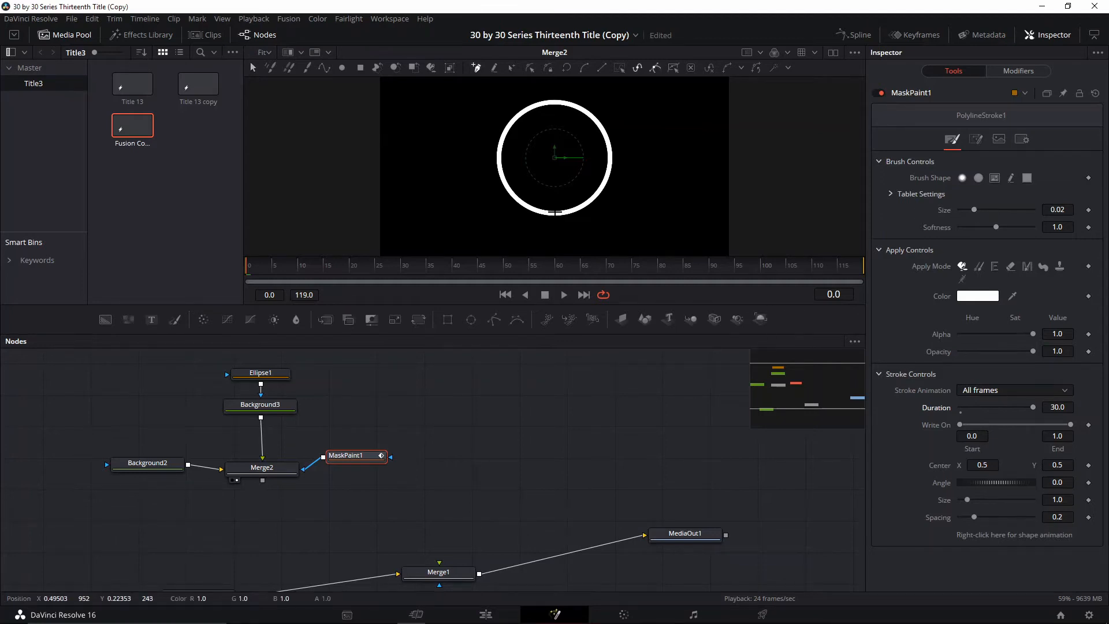
Set the mask brush size to 0.0386 and softness to 0.001, and start the polyline stroke at the ring's lowest point.
mouse_move(975, 213)
mouse_down()
mouse_move(988, 213)
mouse_move(954, 232)
mouse_move(916, 232)
mouse_up()
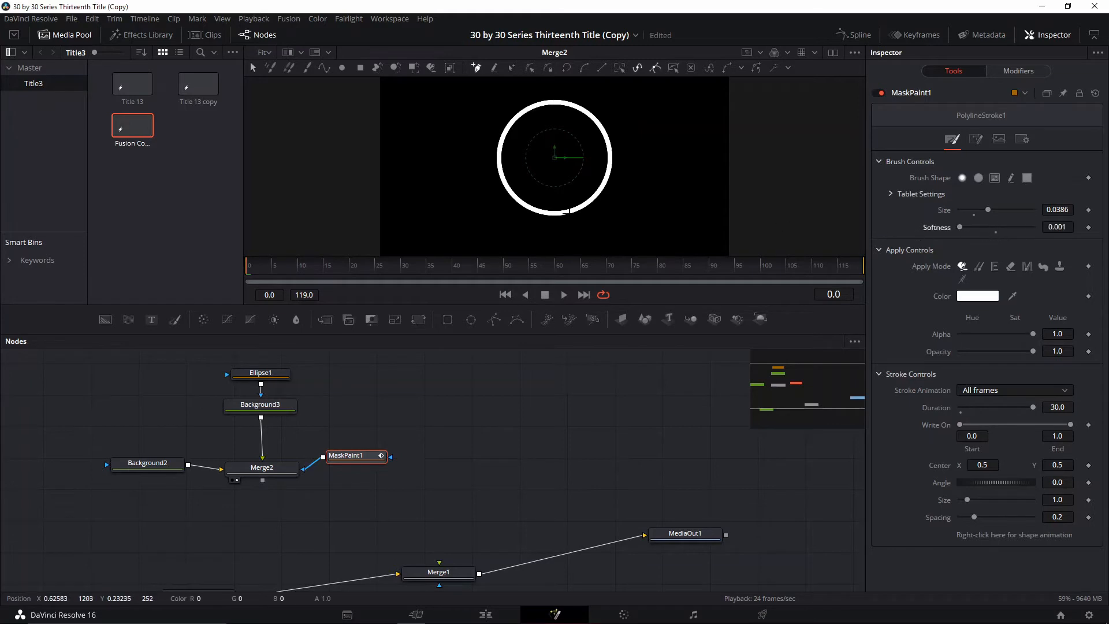
click(560, 215)
click(606, 177)
drag(988, 210, 984, 216)
key(ctrl+z)
drag(560, 215, 555, 214)
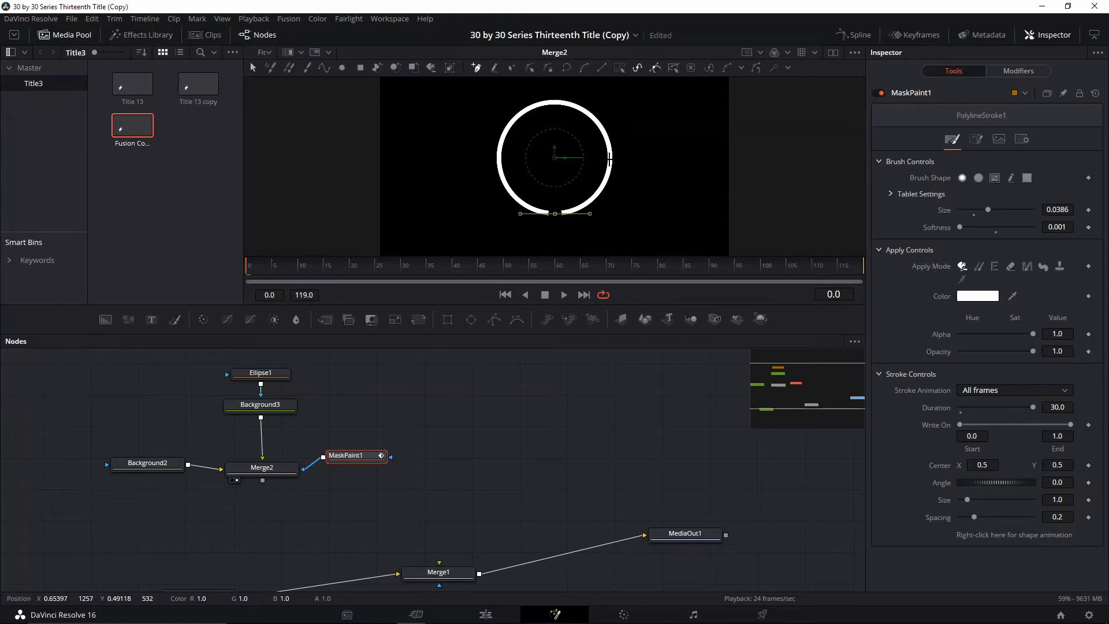
Add a stroke point at the ring's rightmost edge and bend the segment to follow the lower-right arc.
click(610, 157)
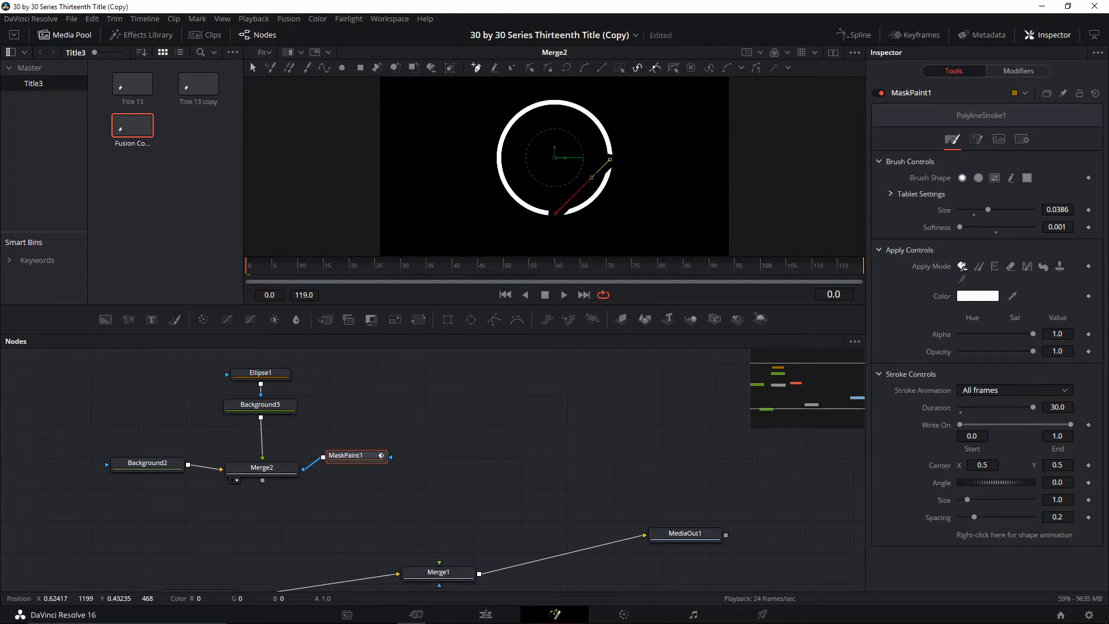
drag(591, 180, 583, 213)
click(555, 214)
key(ctrl+z)
click(610, 159)
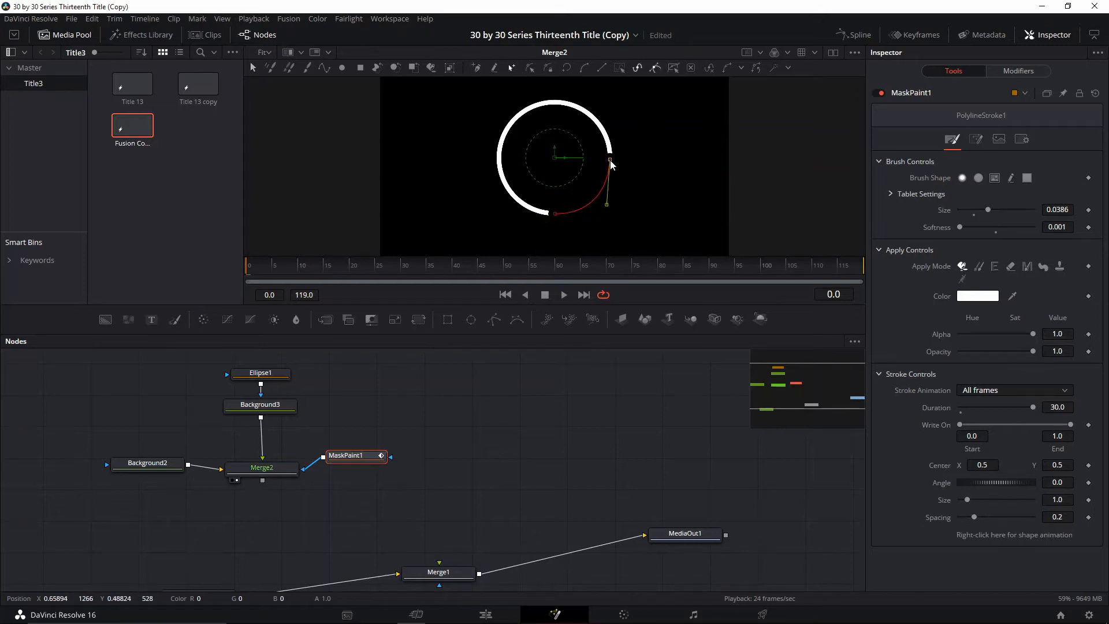
Add a stroke point at the top of the ring and shape the segment along the upper-right arc.
click(476, 68)
drag(556, 102, 494, 98)
click(610, 160)
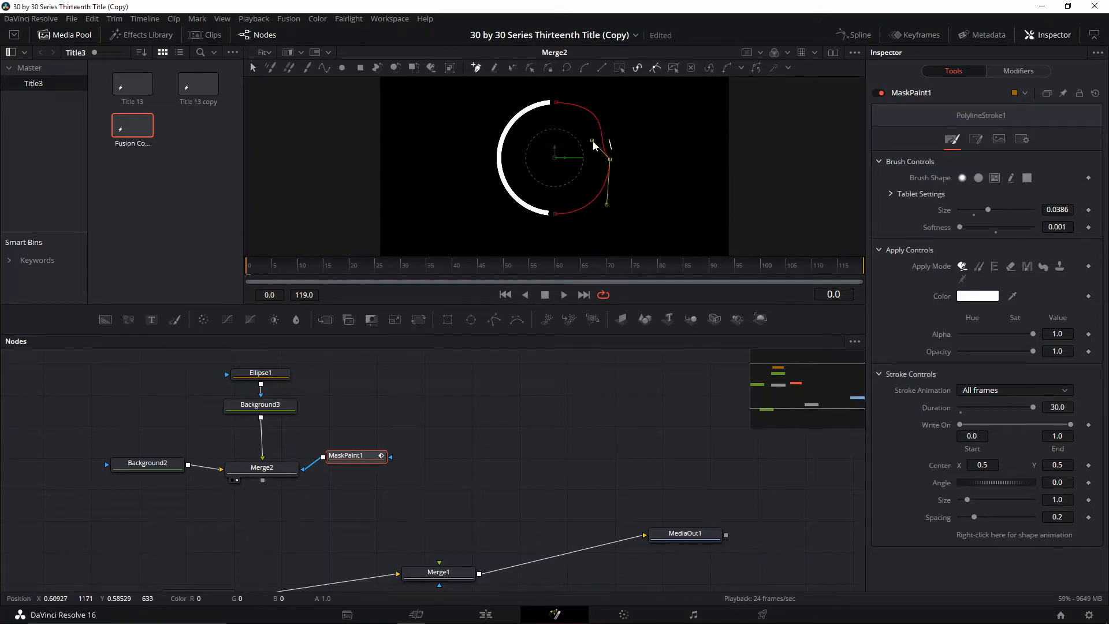
drag(594, 142, 606, 152)
Continue the stroke around the left side of the ring and close it at the lowest point.
click(556, 102)
drag(498, 153, 516, 215)
click(555, 214)
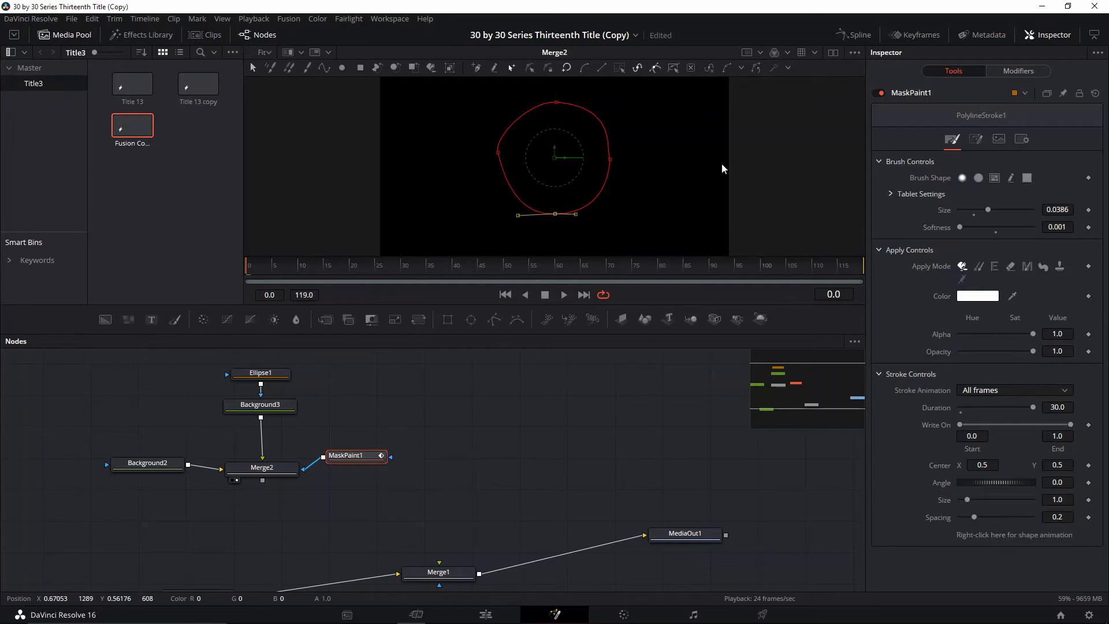
Disable the inversion of MaskPaint1 and set the stroke's Write On end to 0.972.
mouse_move(1071, 426)
mouse_down()
mouse_move(967, 424)
mouse_move(1070, 424)
mouse_up()
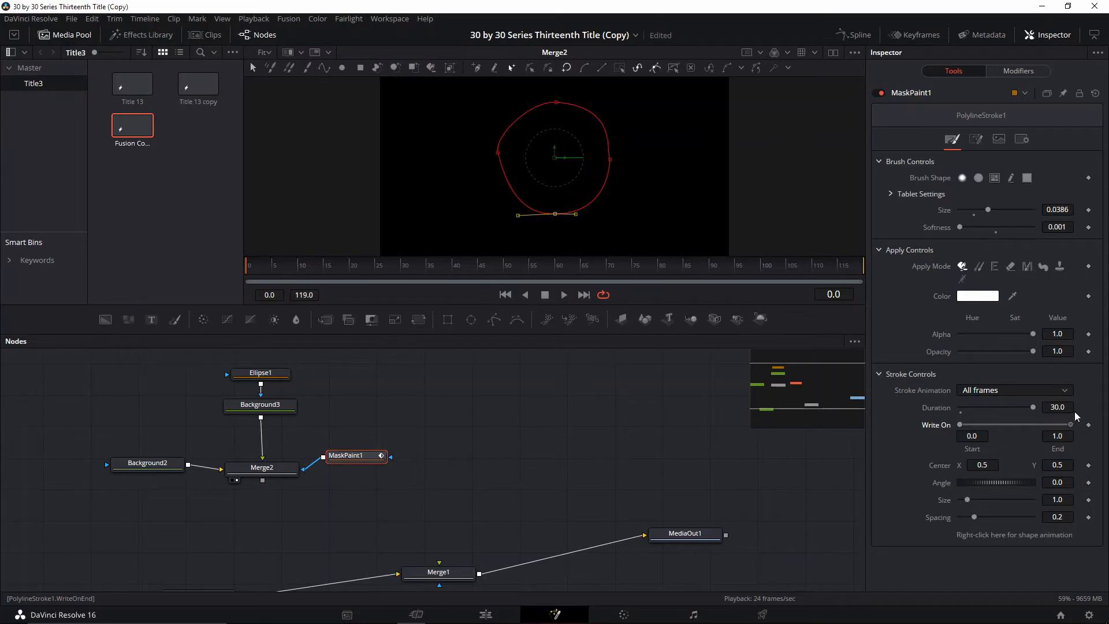
click(975, 139)
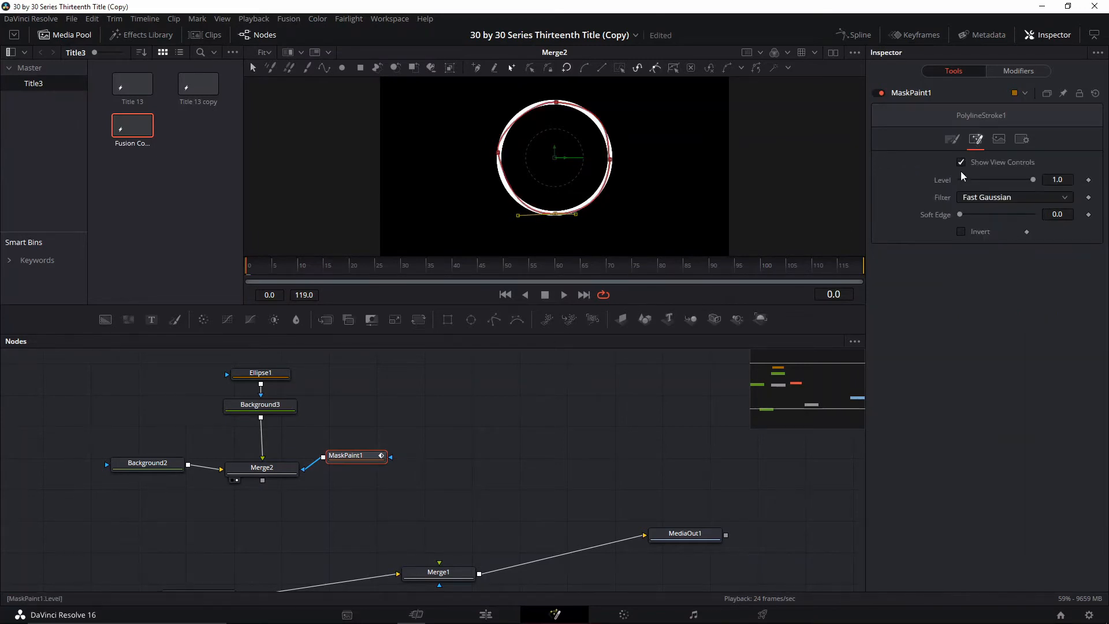
click(952, 139)
mouse_move(1071, 428)
mouse_down()
mouse_move(964, 428)
mouse_move(1003, 437)
mouse_move(1067, 420)
mouse_up()
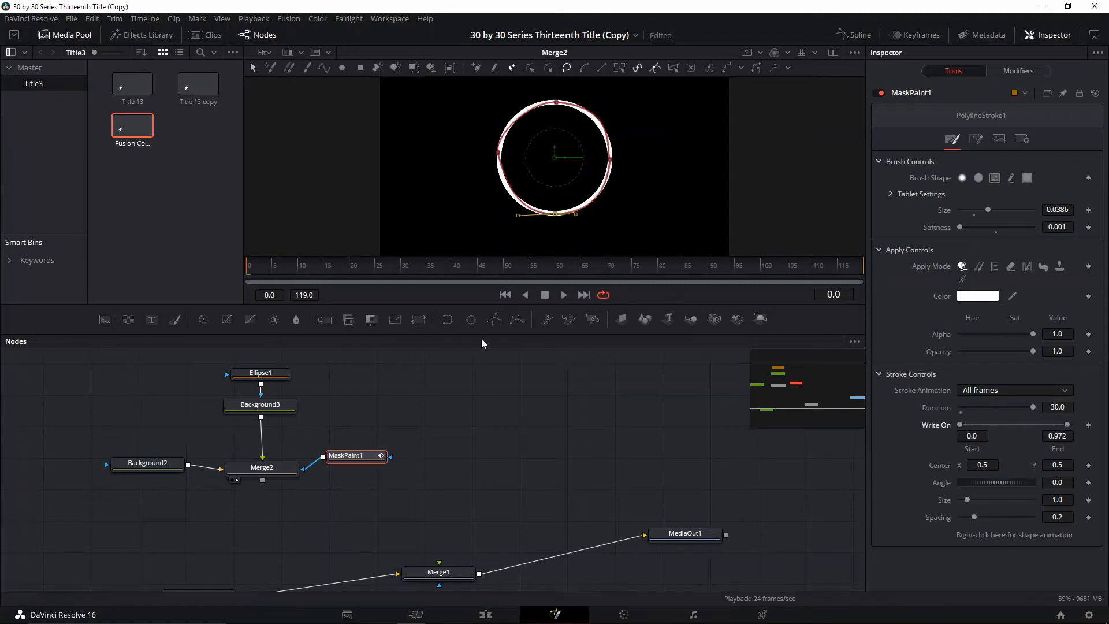
Add a Duplicate node after Merge2 and show its output in the viewer.
click(263, 468)
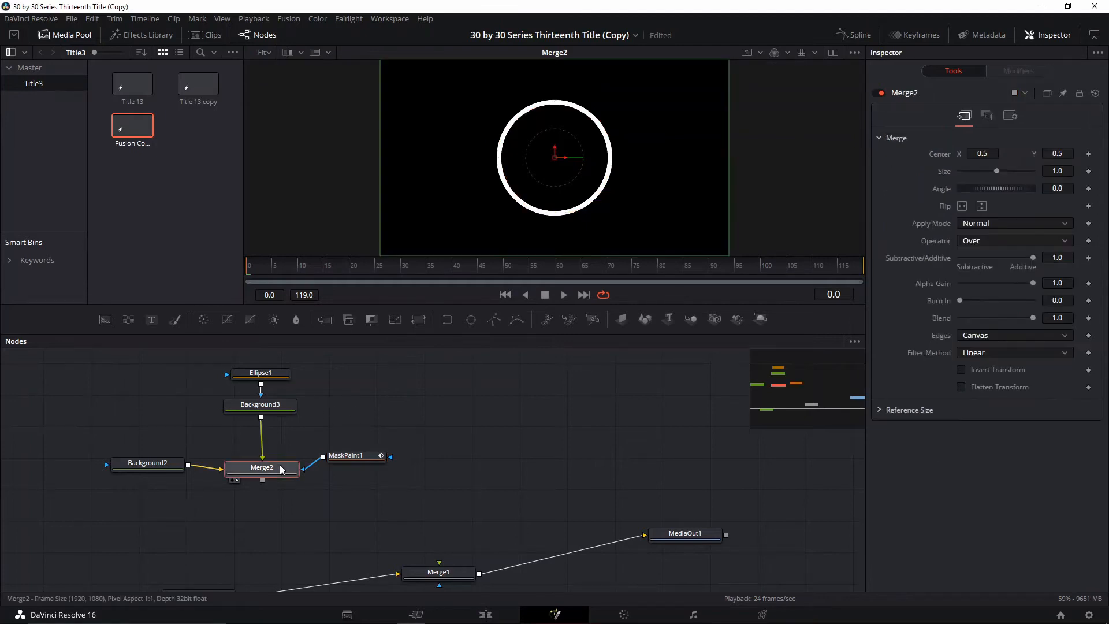
key(shift+space)
text(dup)
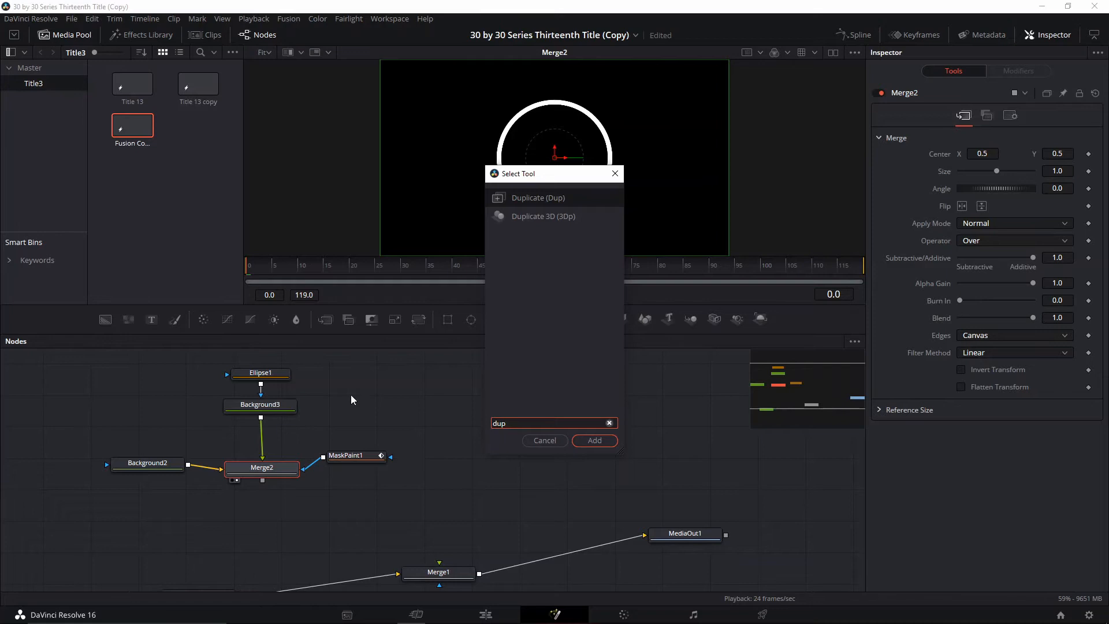
click(548, 199)
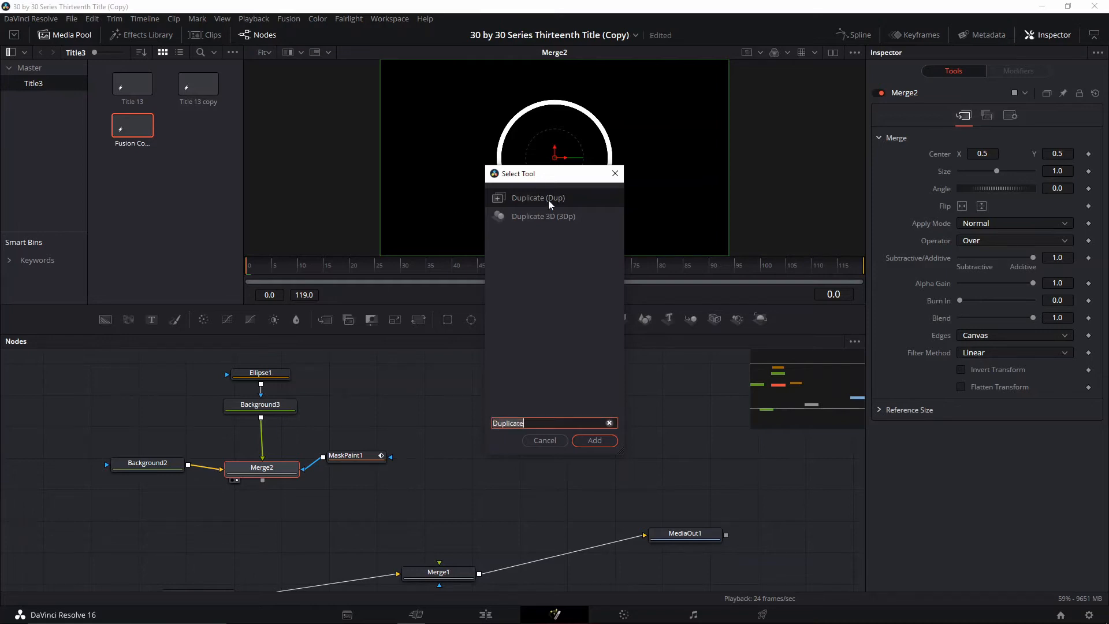
click(595, 440)
key(1)
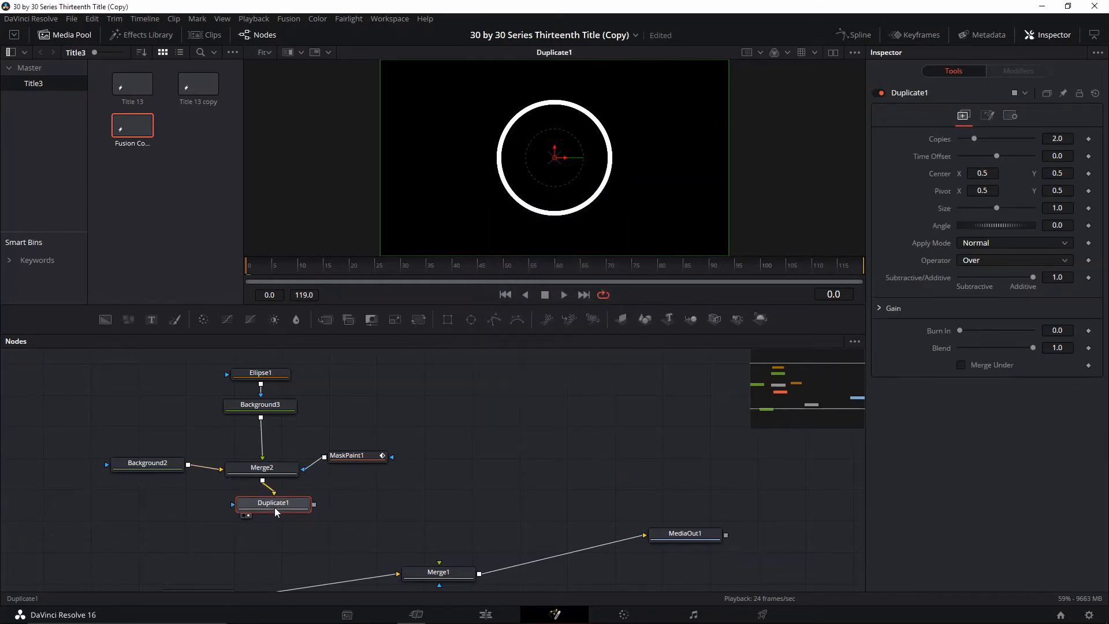
Set the number of copies on Duplicate1 to 3.
double_click(1057, 139)
text(3)
key(Tab)
click(1090, 161)
drag(997, 208, 993, 210)
key(ctrl+z)
click(1057, 139)
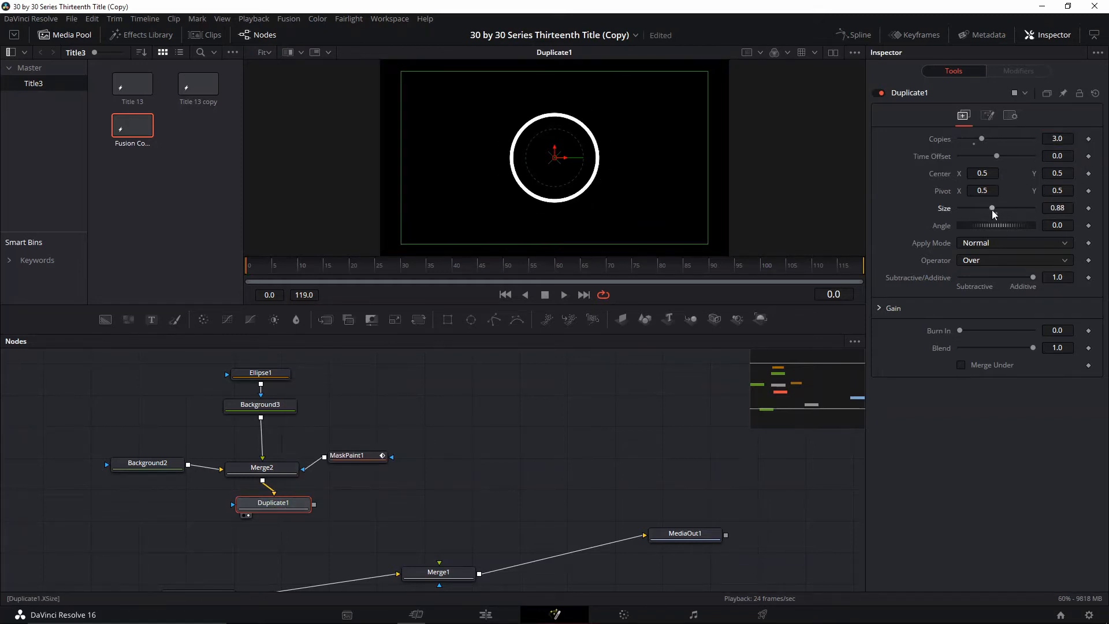
key(ctrl+z)
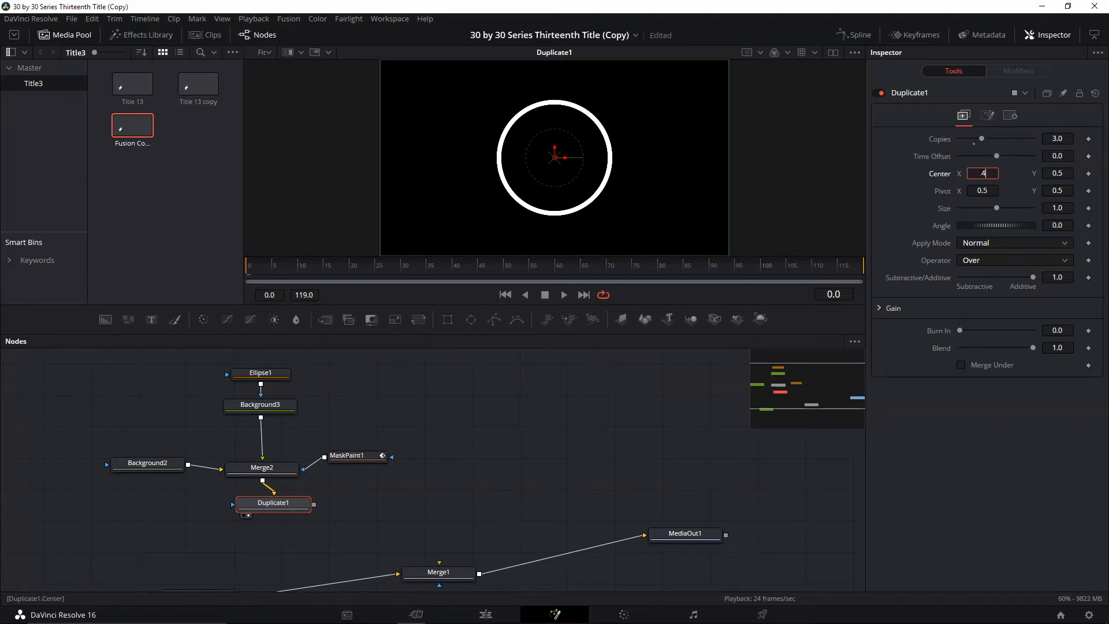
key(Escape)
Merge Duplicate1 over a new Background node, swapping the merge inputs so the rings are the foreground.
click(325, 319)
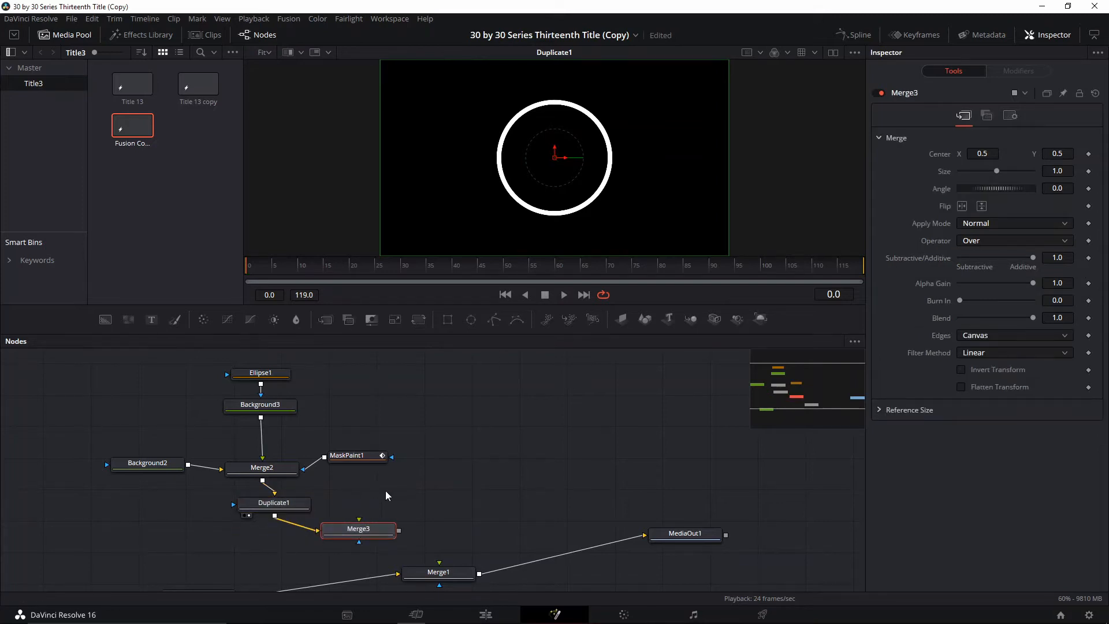
drag(105, 319, 385, 491)
drag(452, 467, 486, 411)
drag(417, 435, 392, 486)
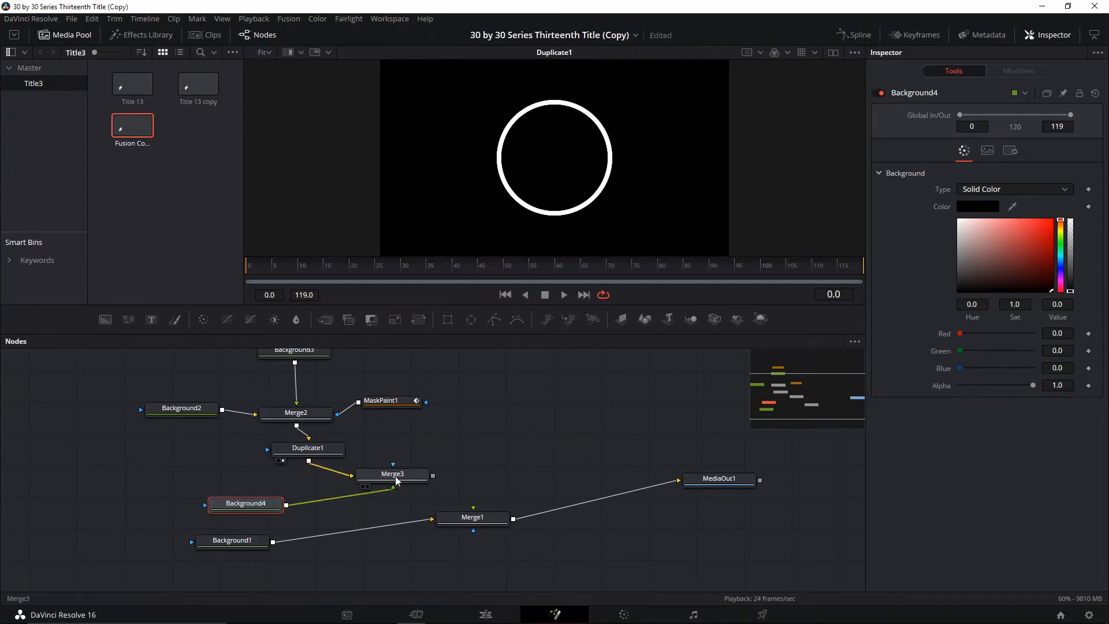
click(383, 475)
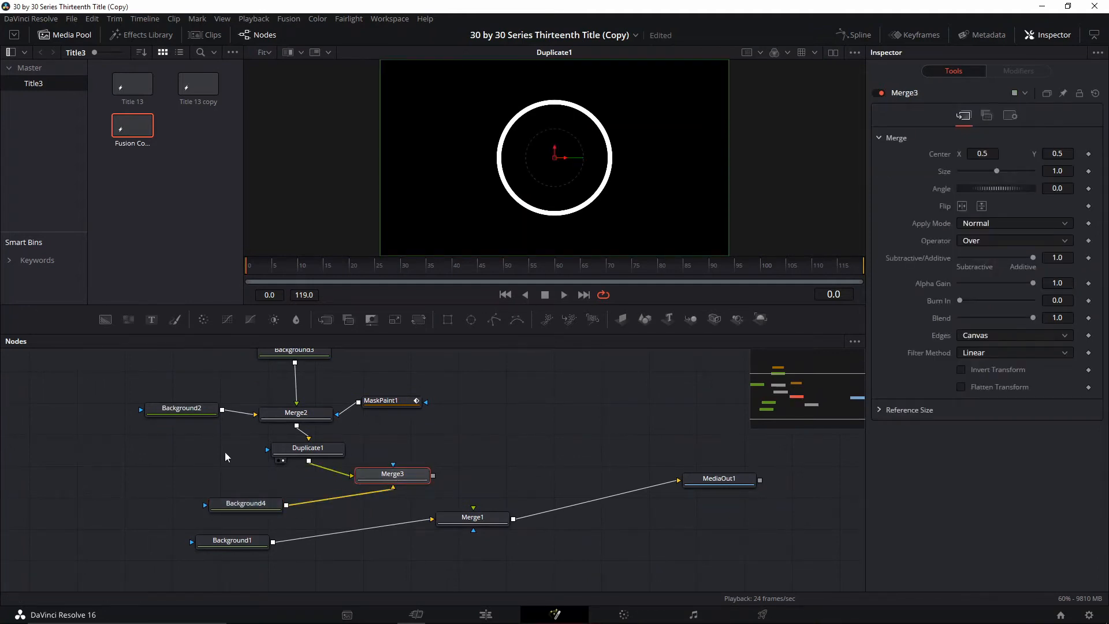
Make Background4 fully transparent and undo the trial size change on Duplicate1.
click(311, 451)
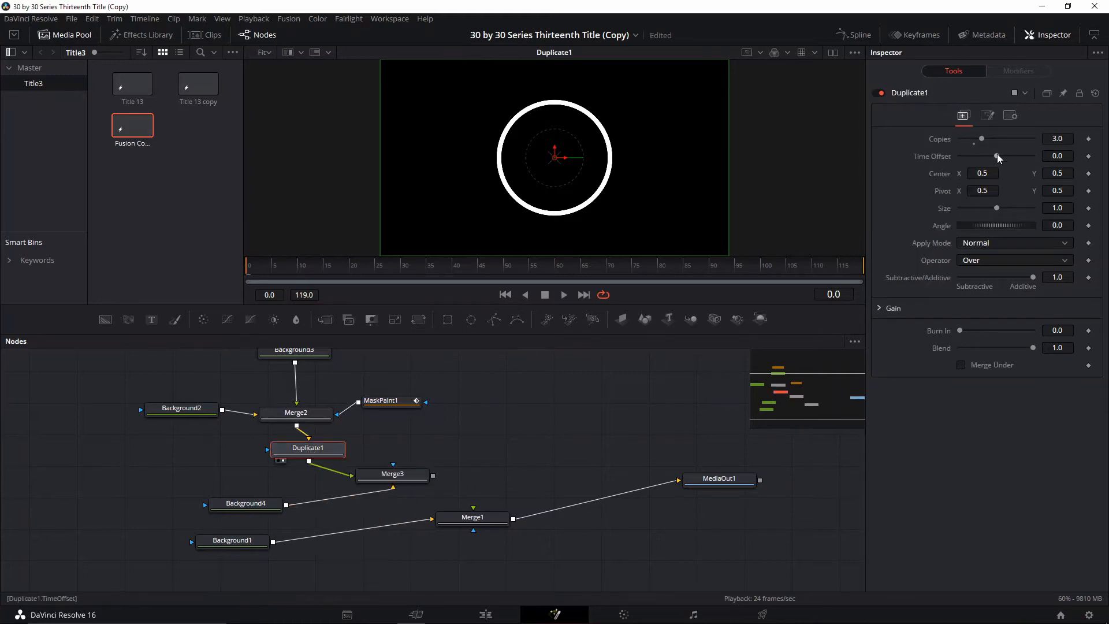
click(251, 505)
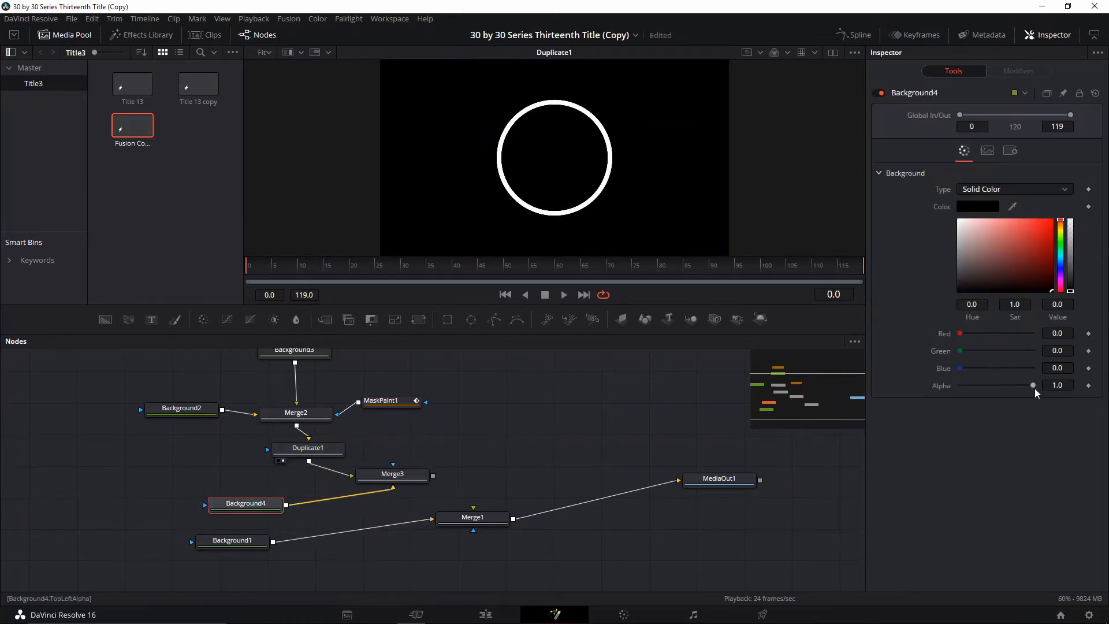
drag(1033, 386, 947, 392)
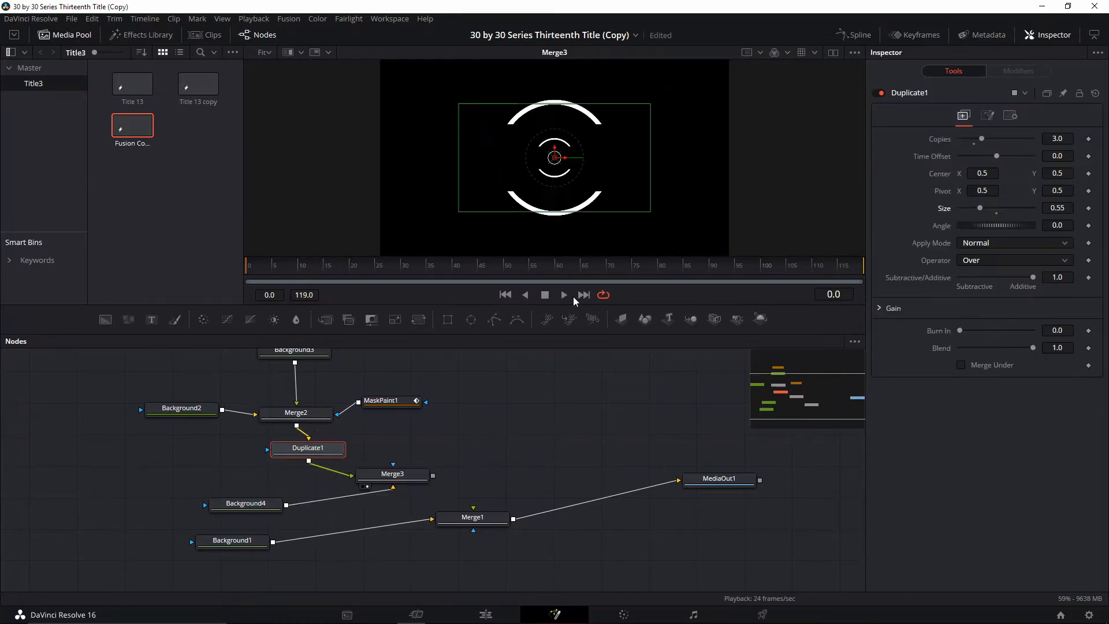
key(ctrl+z)
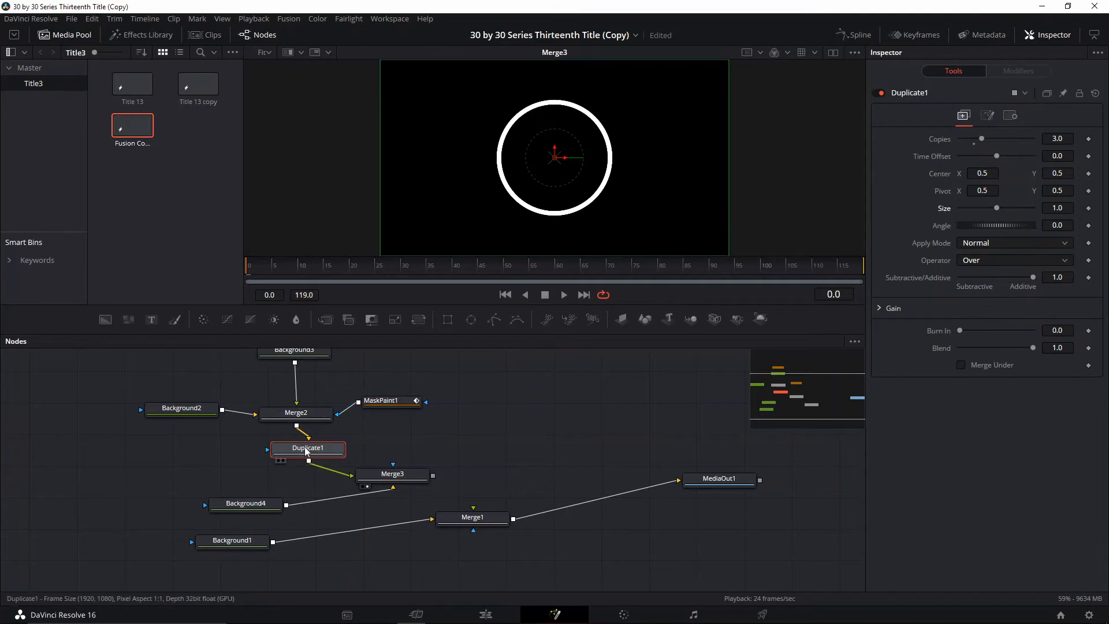
Set the alpha of Background2 to 0.0 to make it transparent.
drag(623, 426, 644, 455)
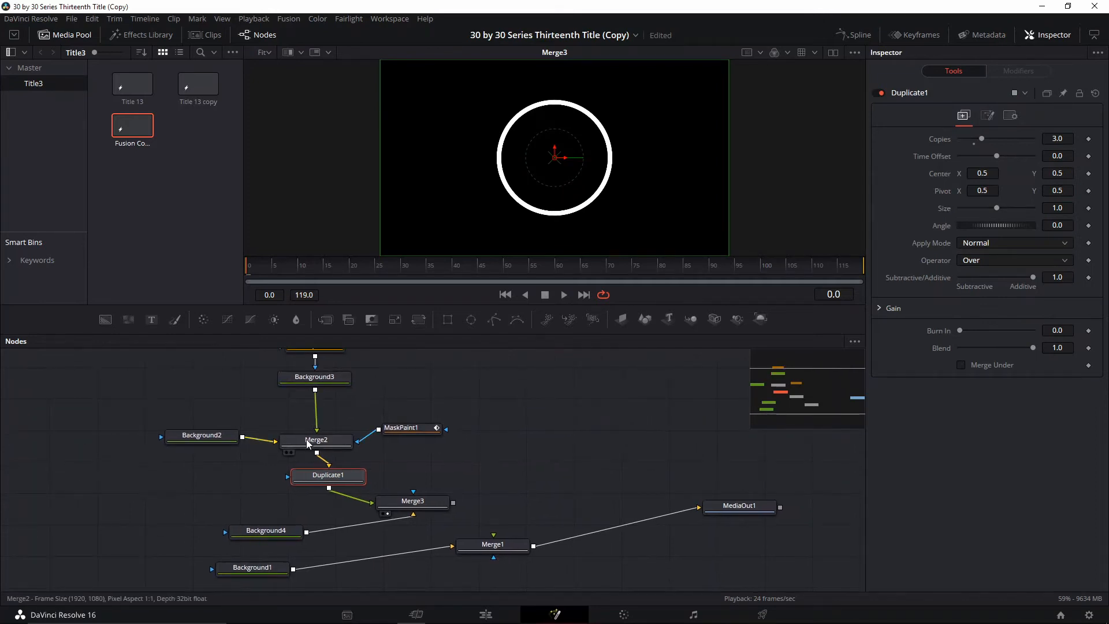
drag(309, 444, 305, 442)
click(215, 436)
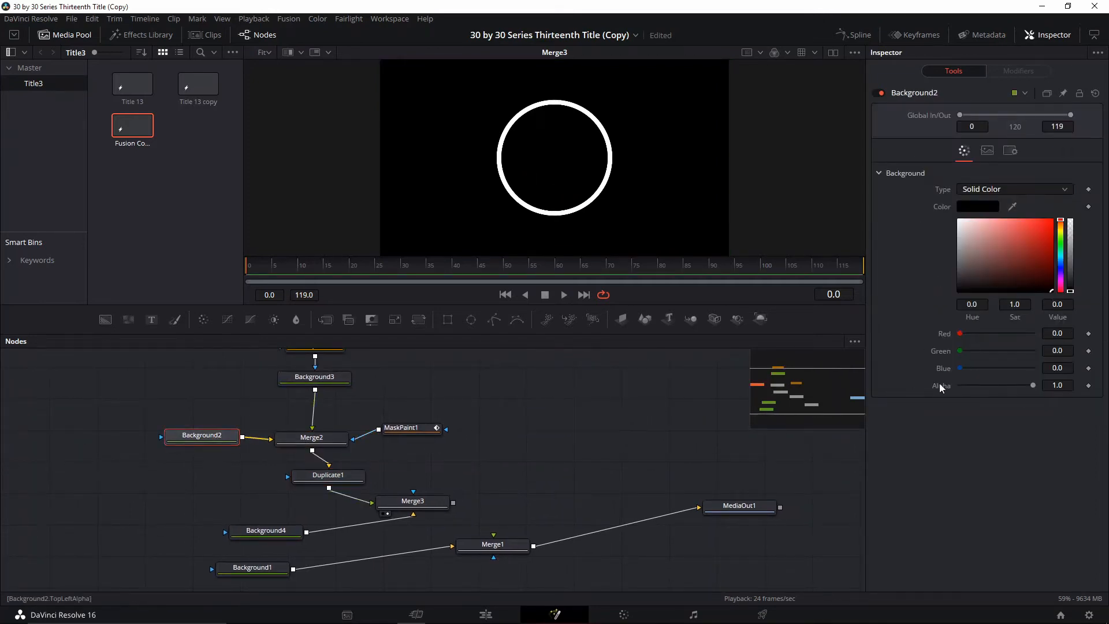
drag(1032, 385, 918, 390)
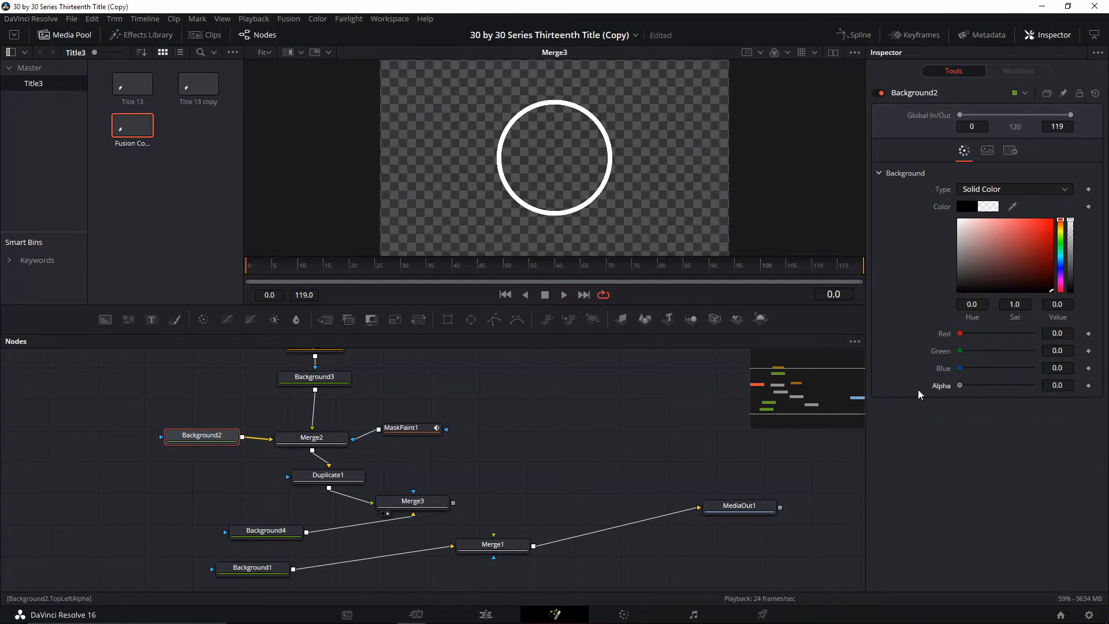
Set the size of Duplicate1 to 0.78 to form concentric rings.
click(333, 482)
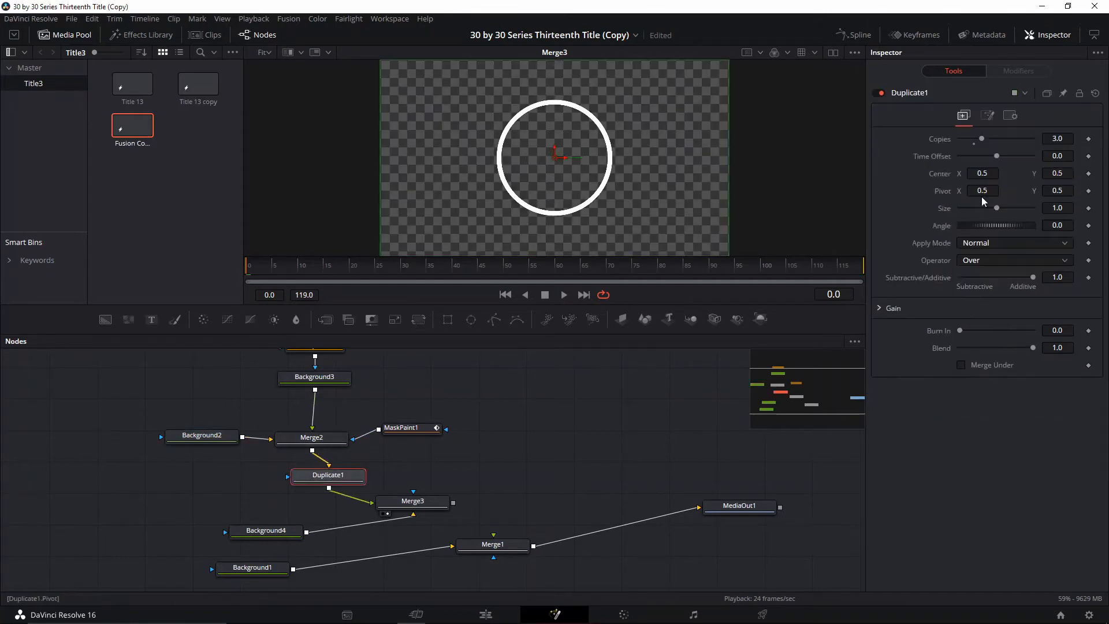
drag(997, 208, 989, 211)
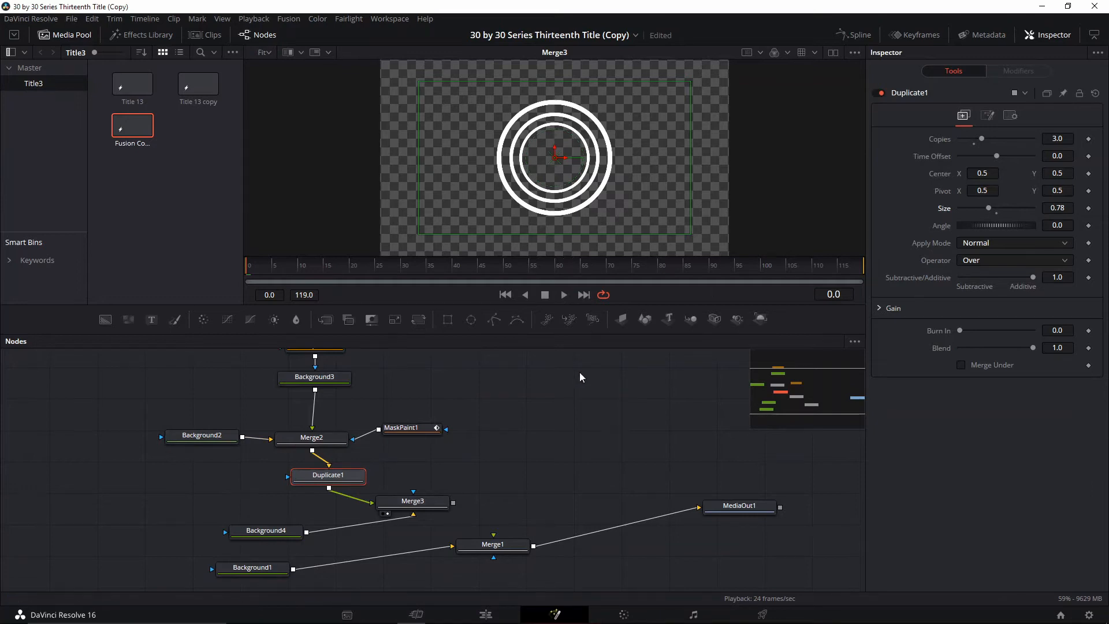
Set the MaskPaint1 stroke's Write On end to 0.0 at frame 11 and add a keyframe there.
drag(313, 262, 299, 267)
drag(496, 429, 467, 449)
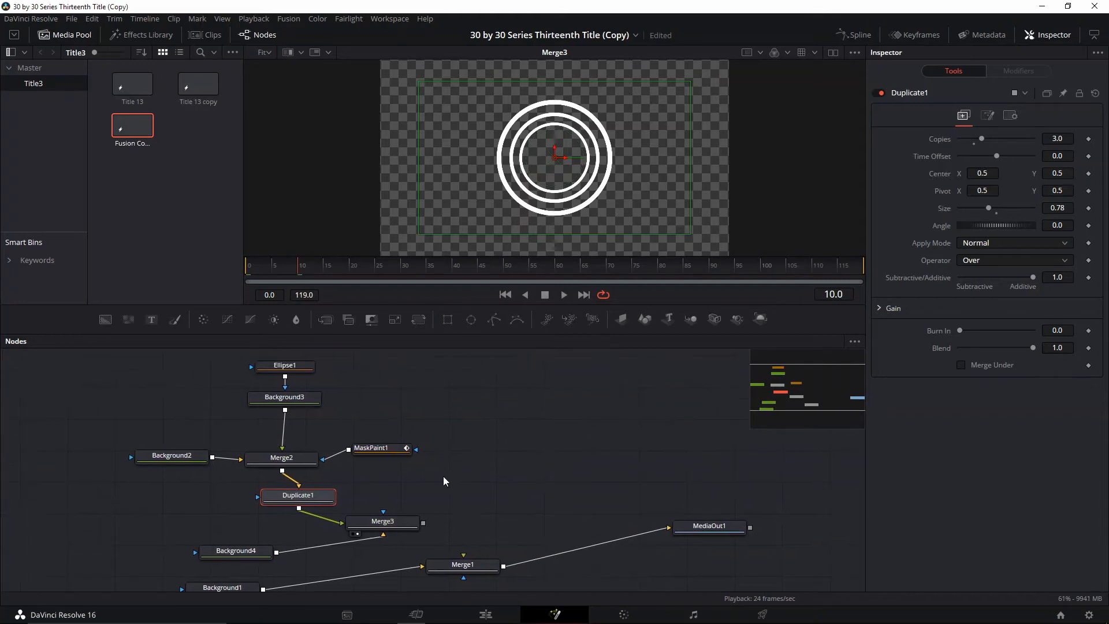
click(406, 525)
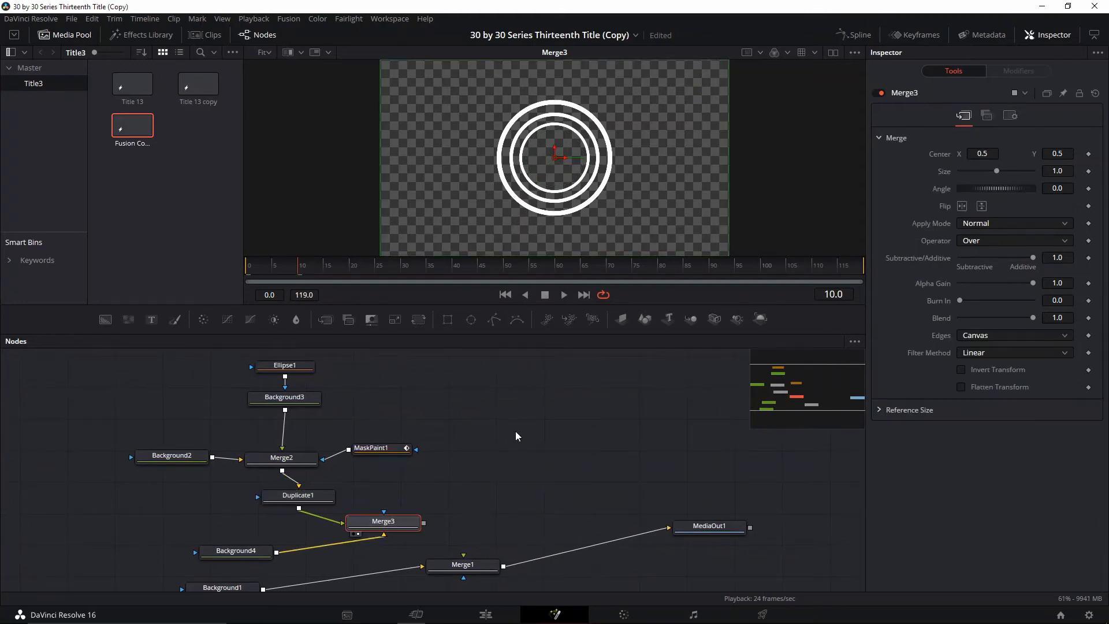
click(493, 462)
drag(494, 462, 573, 460)
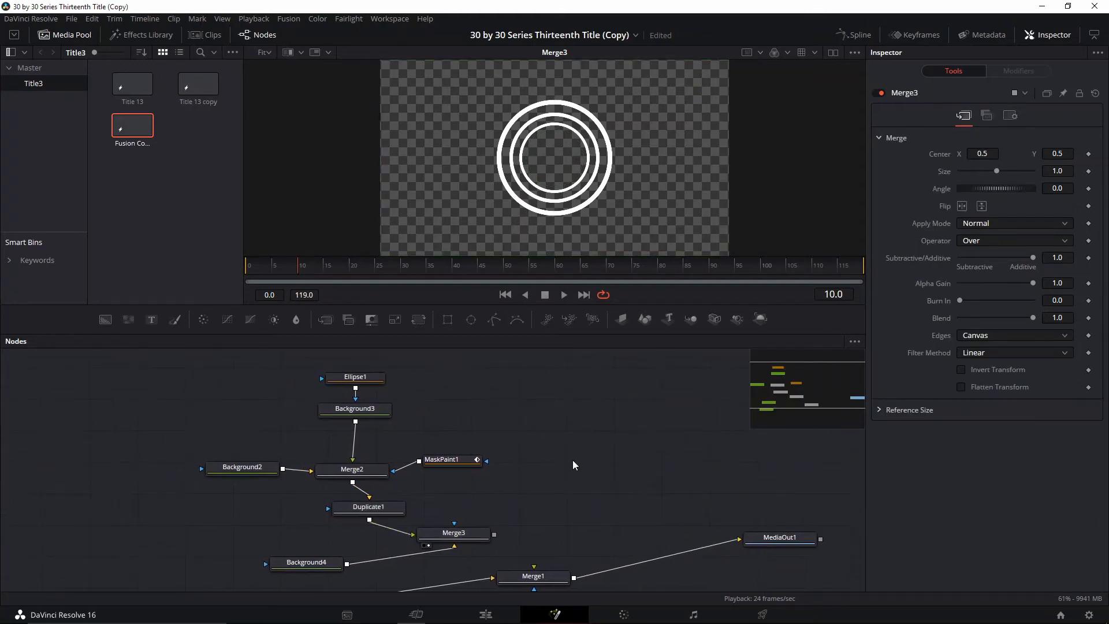
click(303, 268)
click(447, 460)
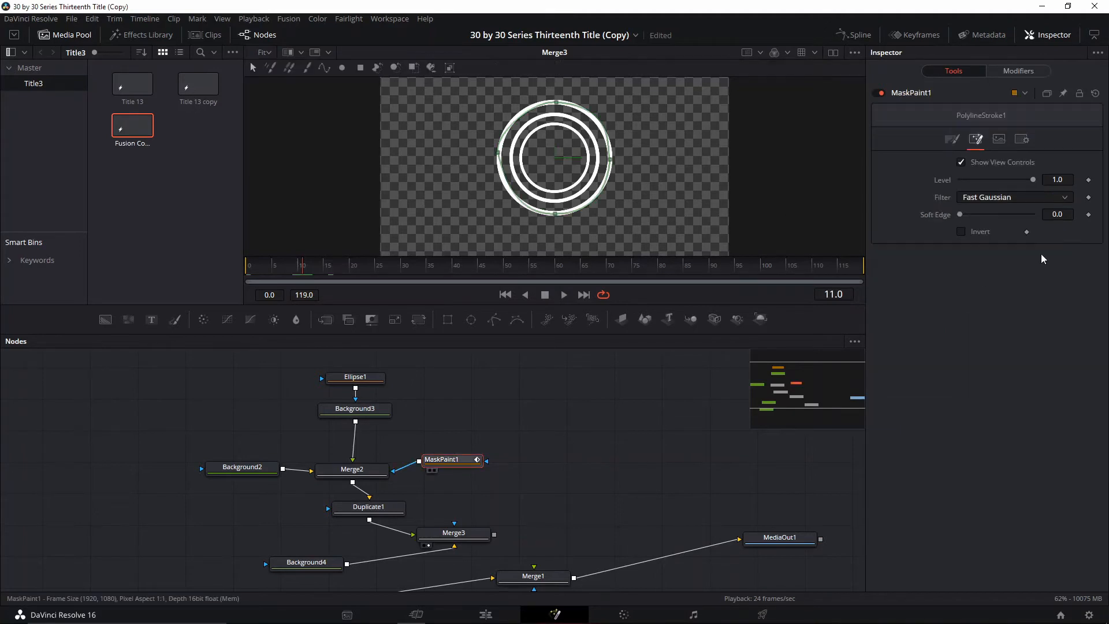
click(952, 139)
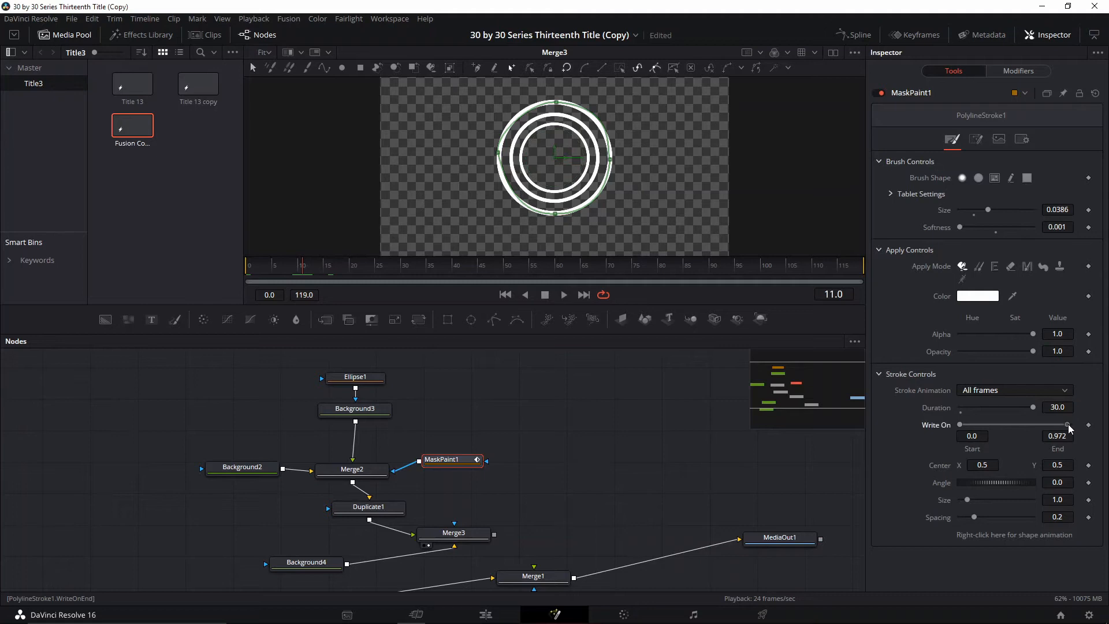
drag(1070, 428, 966, 425)
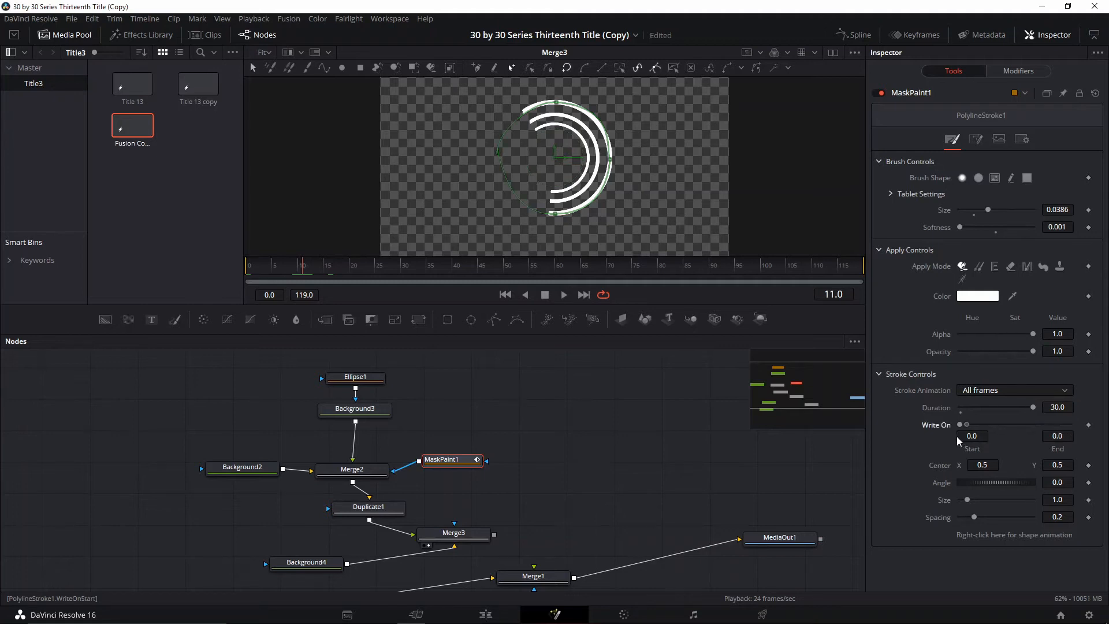
click(1087, 428)
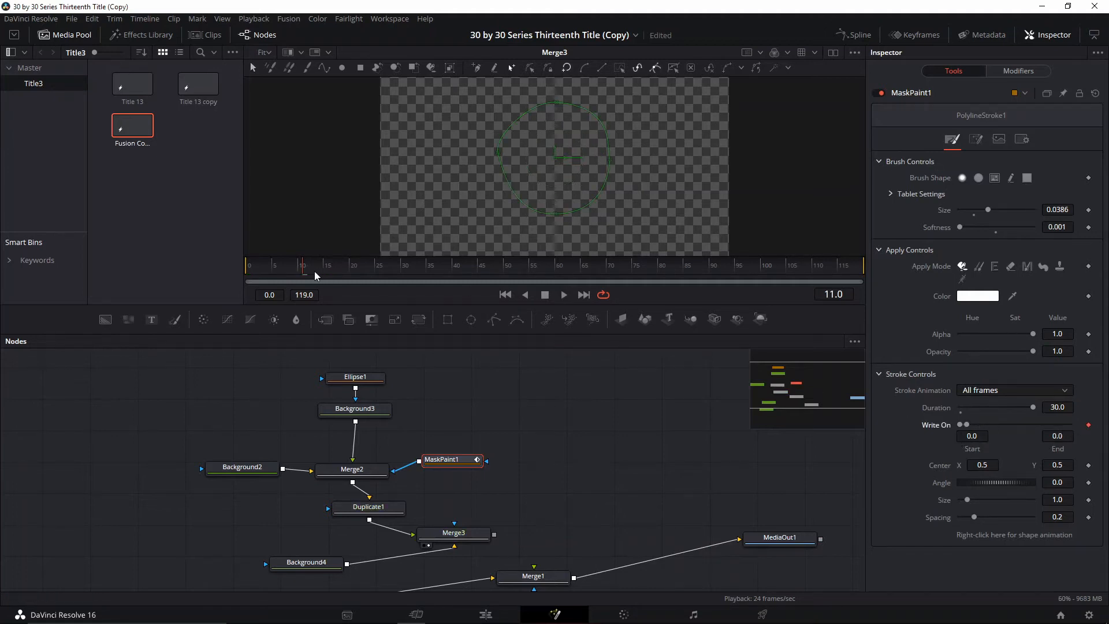
Keyframe the stroke's Write On end at 1.0 on frame 20 and scrub through the start of the animation.
click(349, 271)
drag(968, 428, 1071, 426)
click(307, 274)
drag(308, 276, 311, 276)
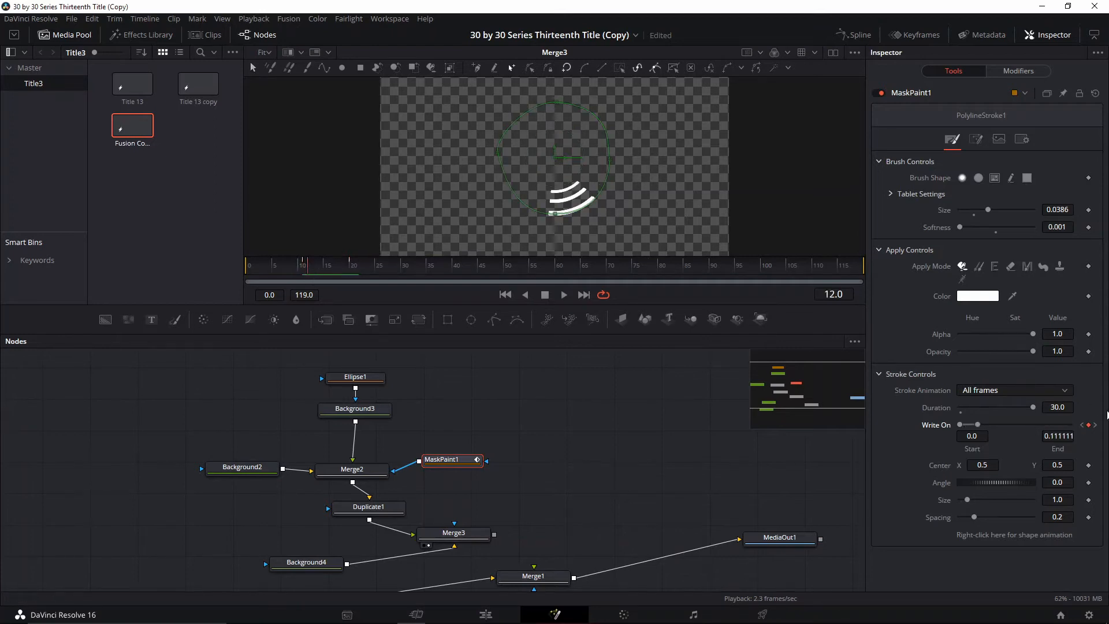
Play the ring write-on animation, return to frame 11, and inspect the Duplicate1 and Merge3 node settings.
key(space)
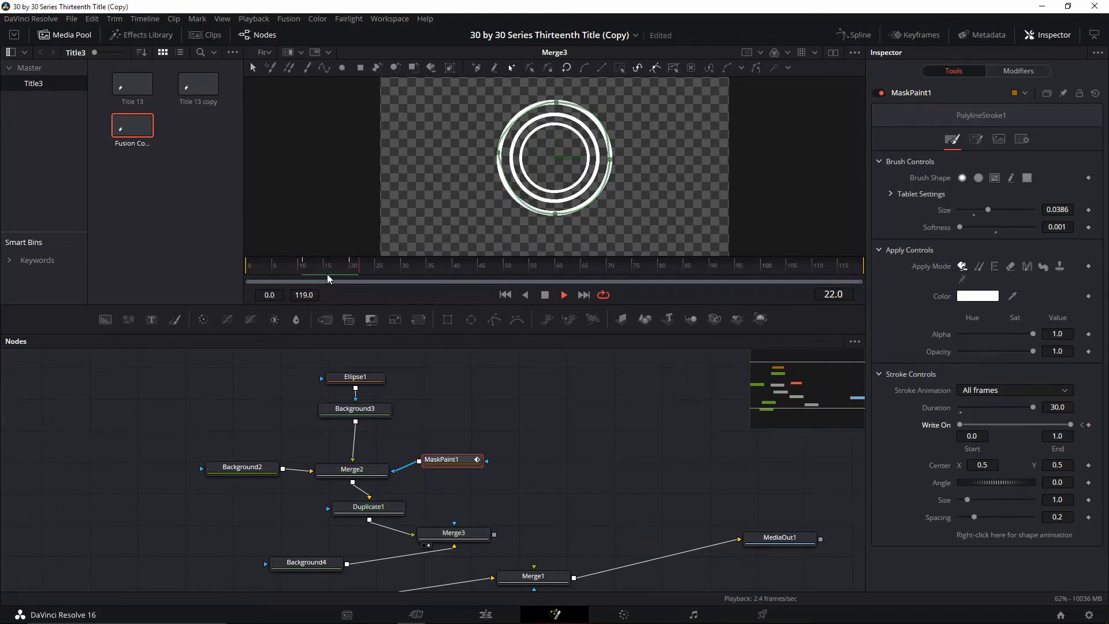
click(307, 274)
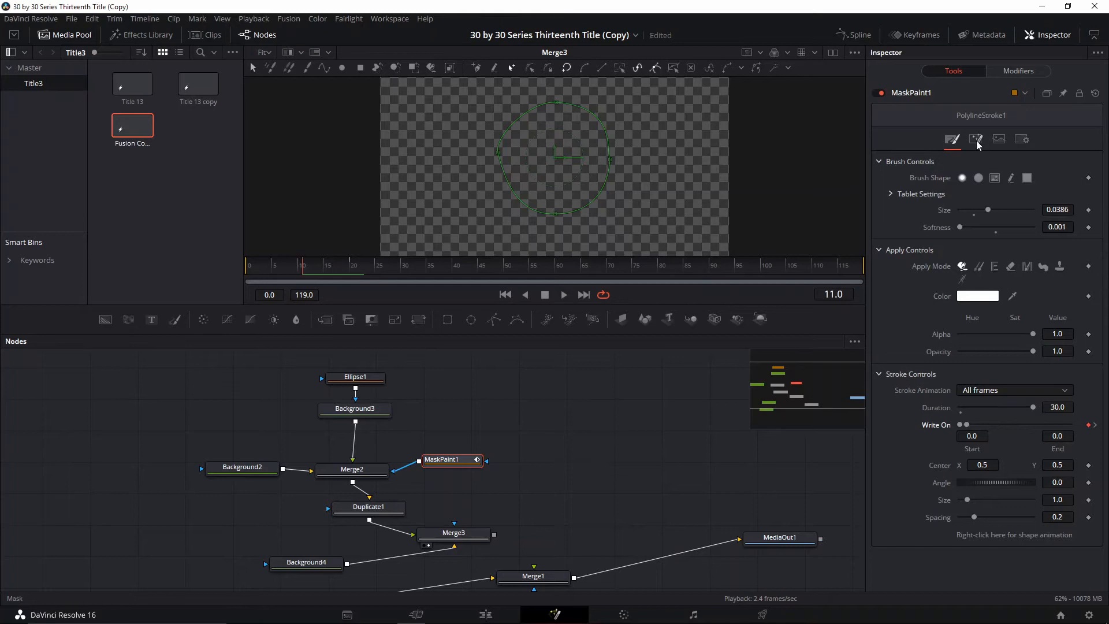
click(341, 509)
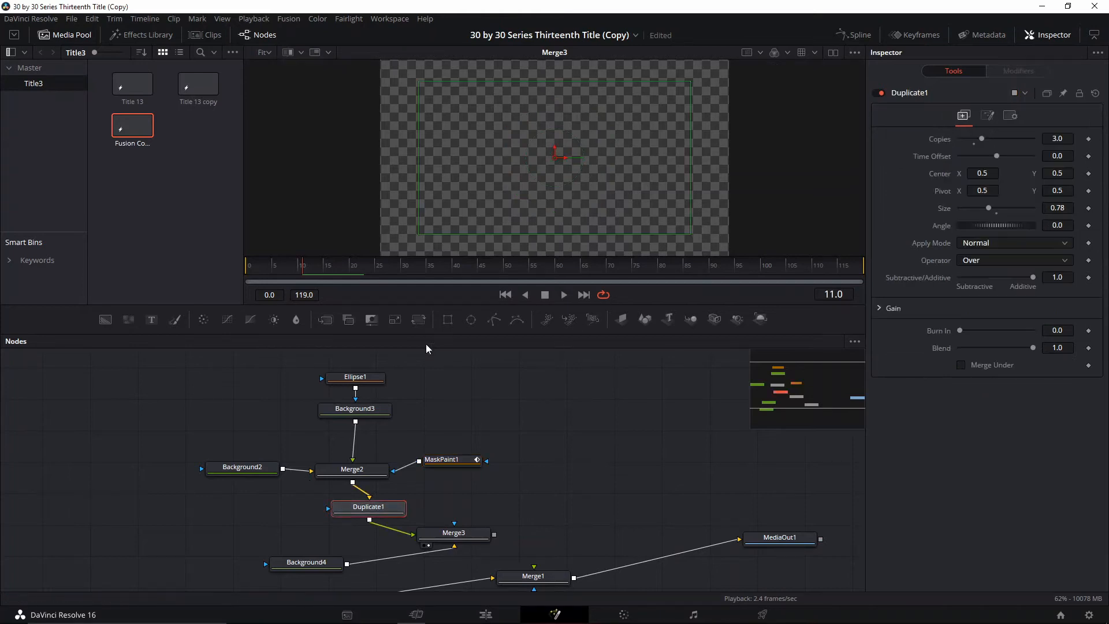
click(457, 533)
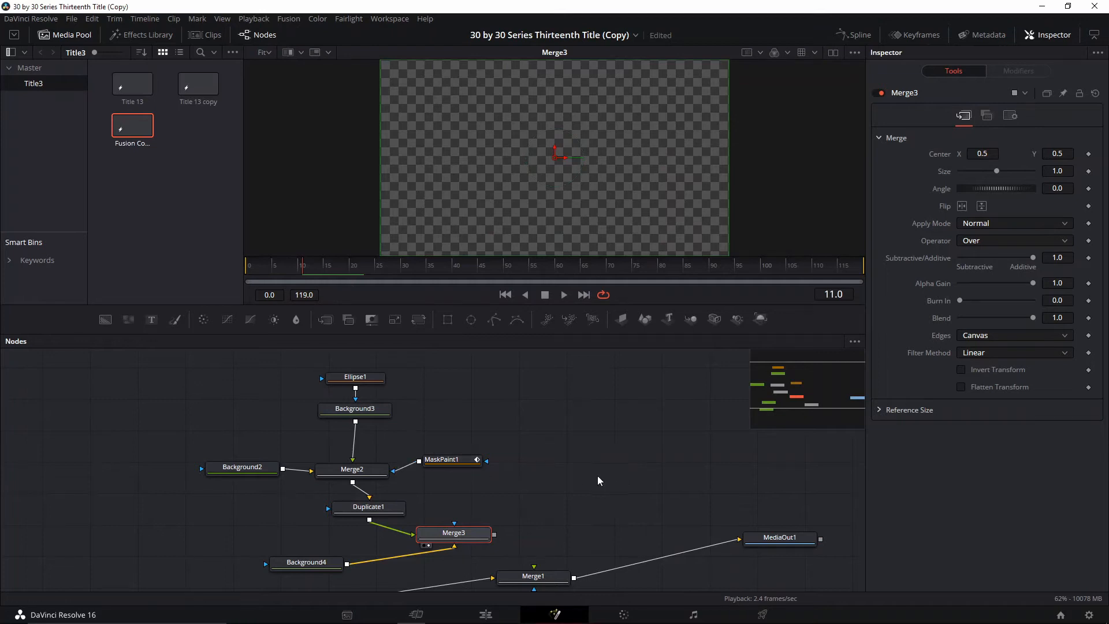
Duplicate the Ellipse1, Background3, Background2, Merge2 and MaskPaint1 group beside the original, arrange the copies, and delete the copied MaskPaint1_1.
click(636, 477)
drag(635, 477, 612, 473)
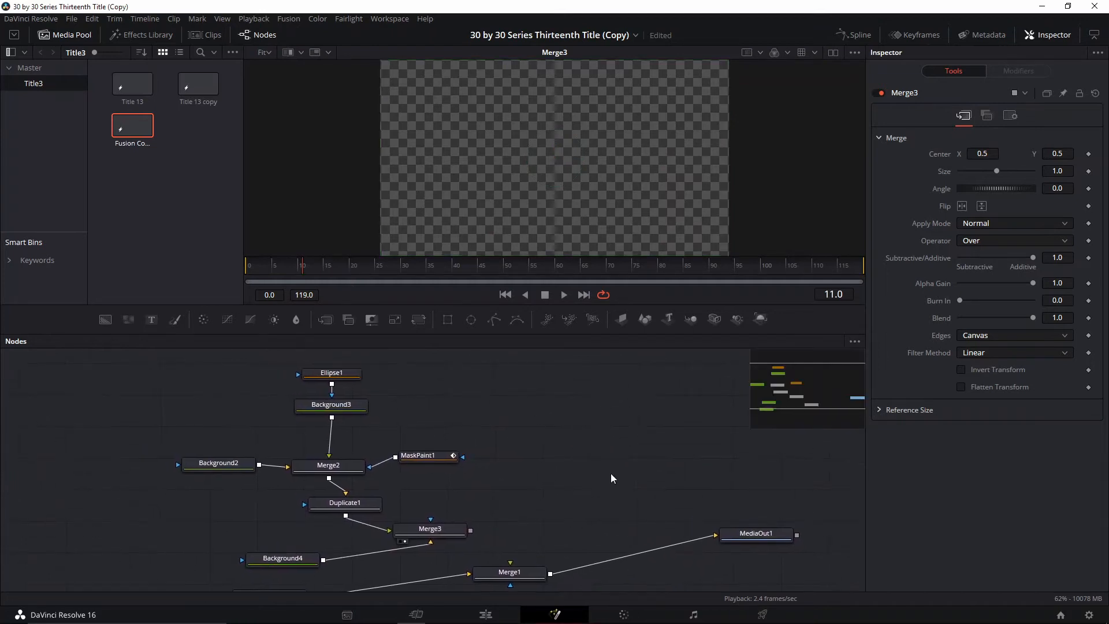
drag(219, 363, 568, 443)
key(ctrl+c)
key(ctrl+v)
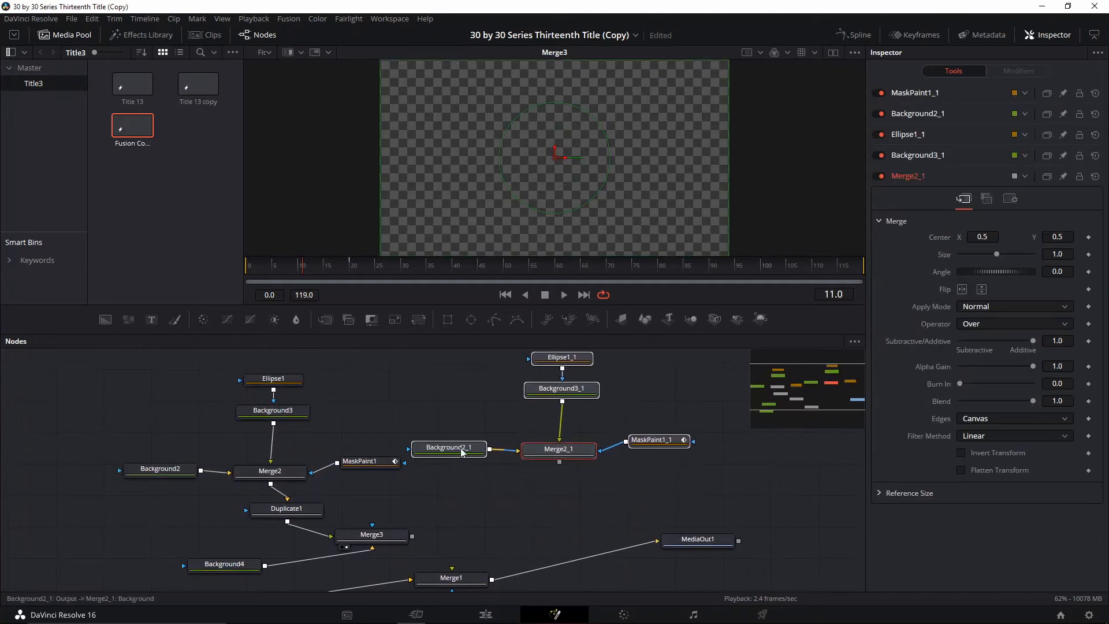
drag(455, 449, 471, 418)
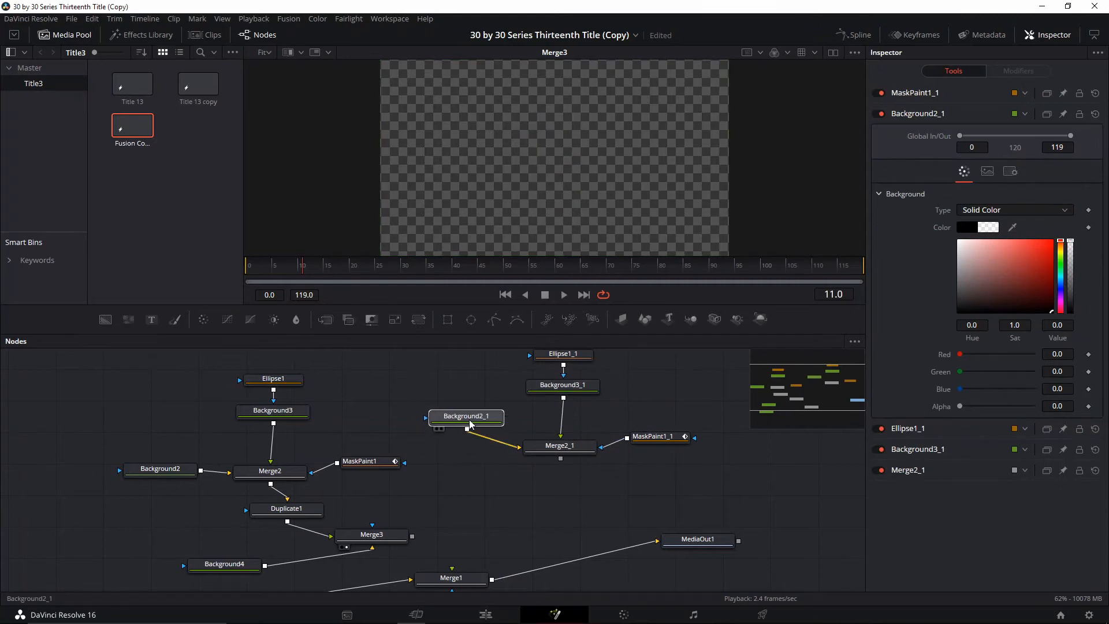
mouse_move(589, 447)
mouse_down()
mouse_move(555, 459)
mouse_move(572, 455)
mouse_up()
click(656, 440)
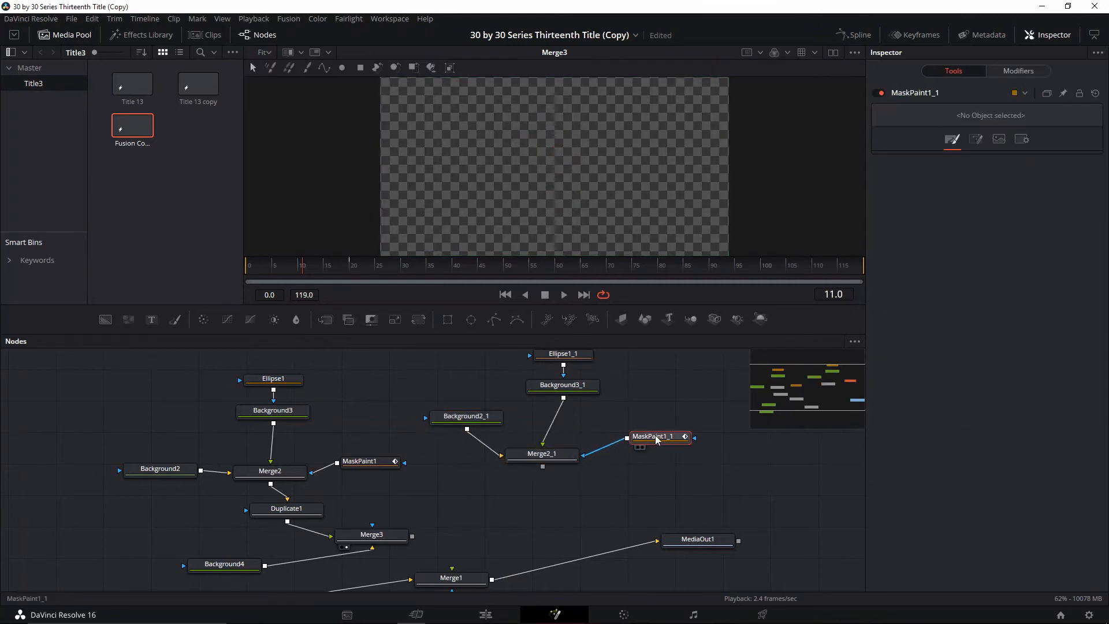
key(Delete)
Add a Mask Paint node to Merge2_1.
click(572, 458)
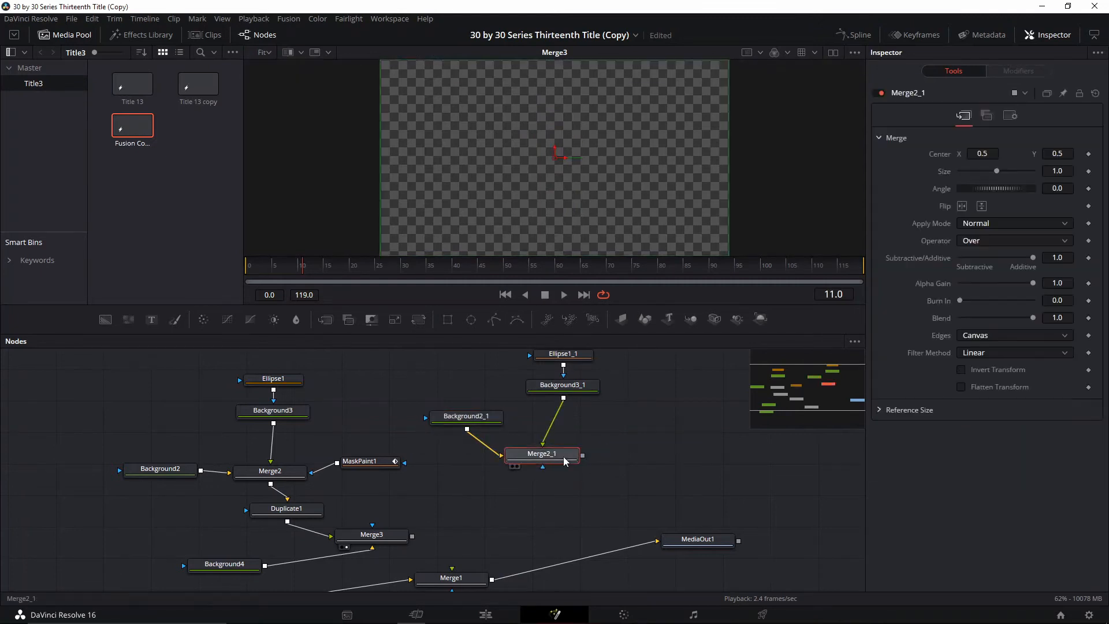
key(shift+space)
text(paint)
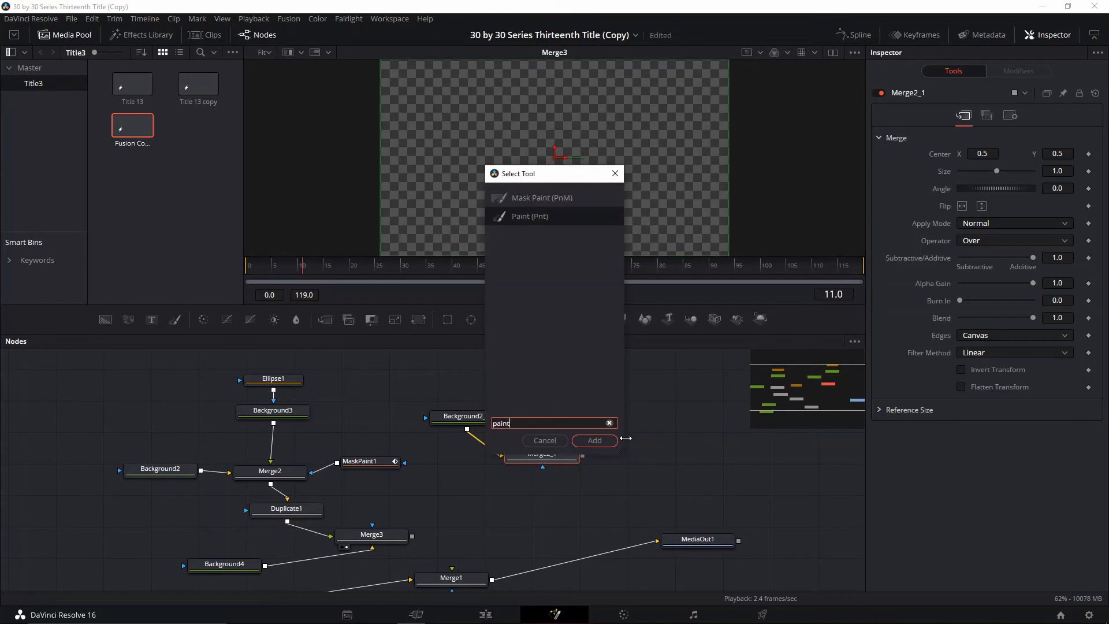
key(Up)
key(Return)
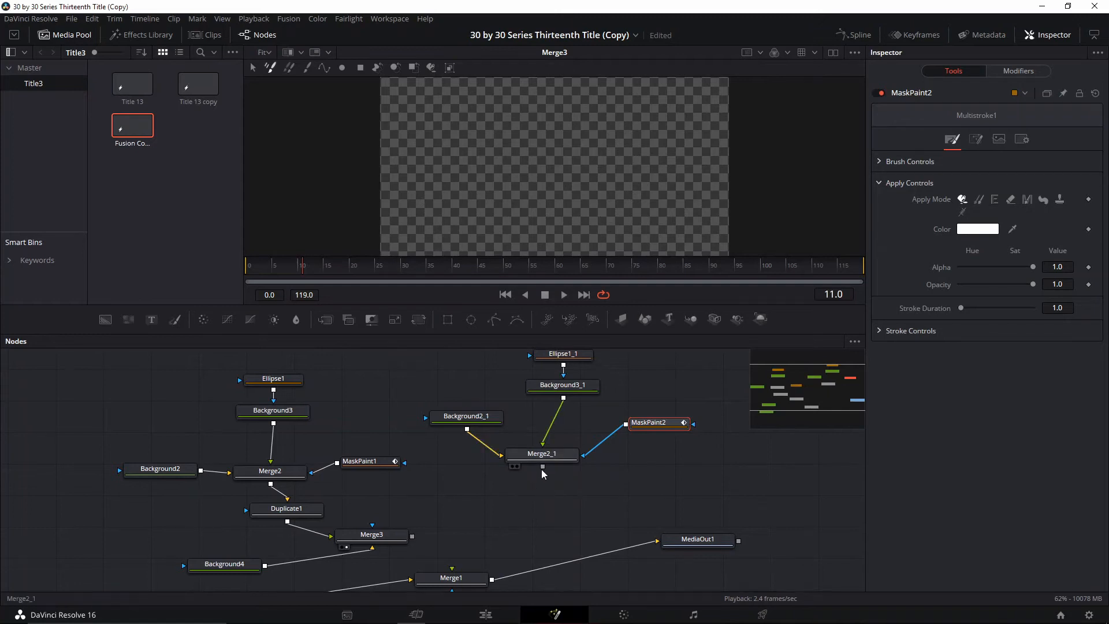
Composite the Merge2_1 output over Merge3 through a new merge node, and tidy the Merge3 and Duplicate1 positions.
drag(541, 469, 414, 537)
drag(515, 533, 462, 522)
drag(392, 535, 401, 509)
drag(287, 514, 266, 507)
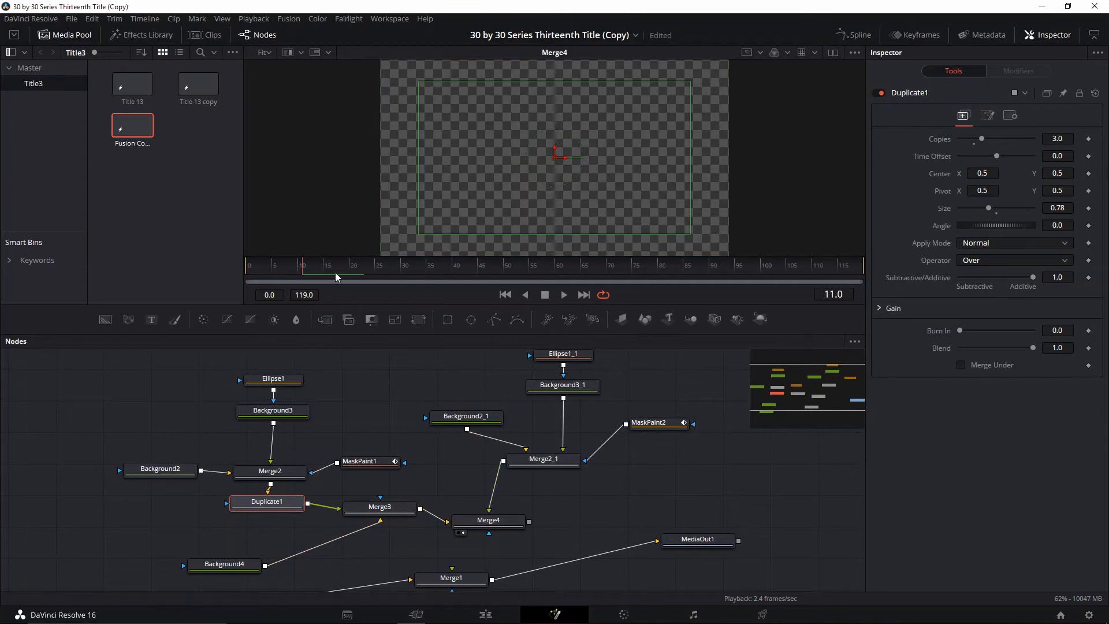
At frame 20, remove the MaskPaint2 node and make the Ellipse1_1 mask solid.
drag(338, 274, 349, 268)
click(656, 424)
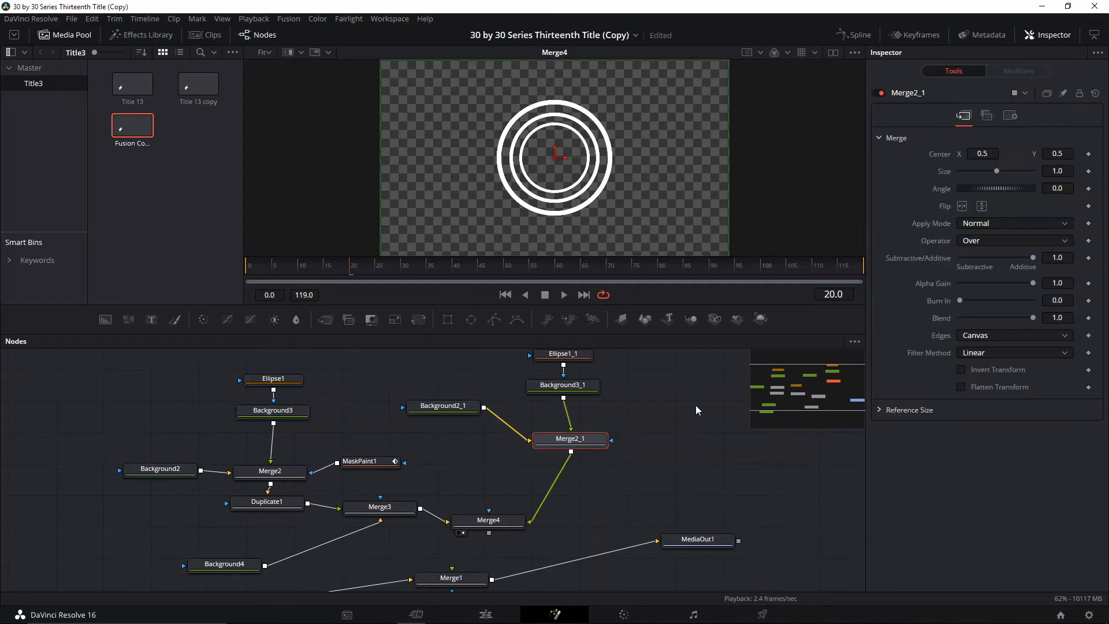
click(573, 354)
click(1033, 226)
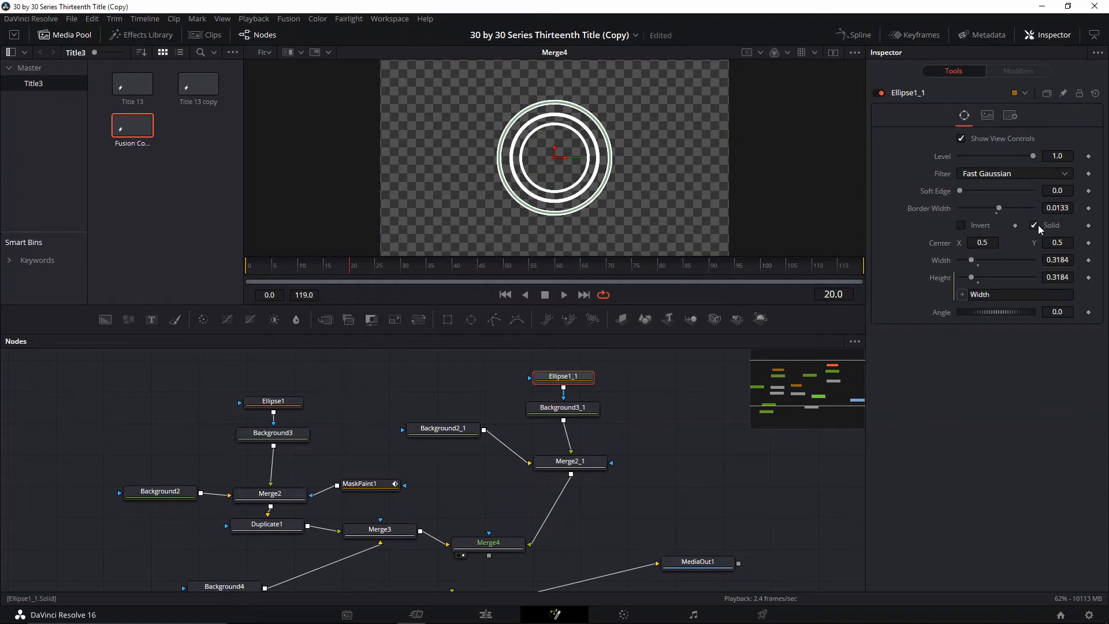
Attach a new Mask Paint node to Merge2_1 and place it beside that merge.
click(580, 468)
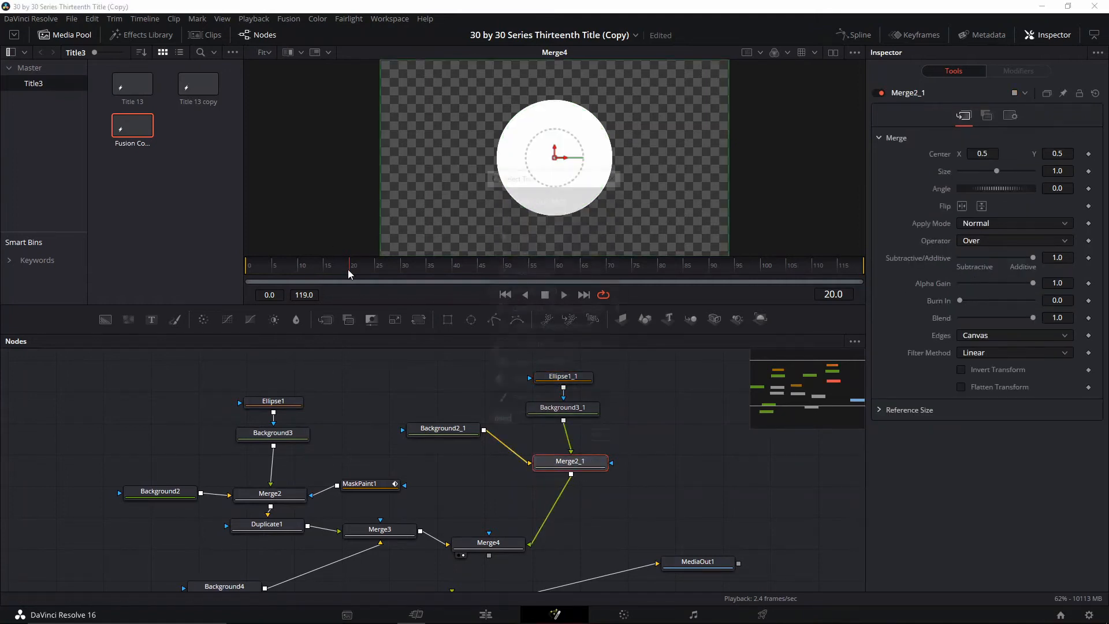
key(shift+space)
text(paint)
key(Up)
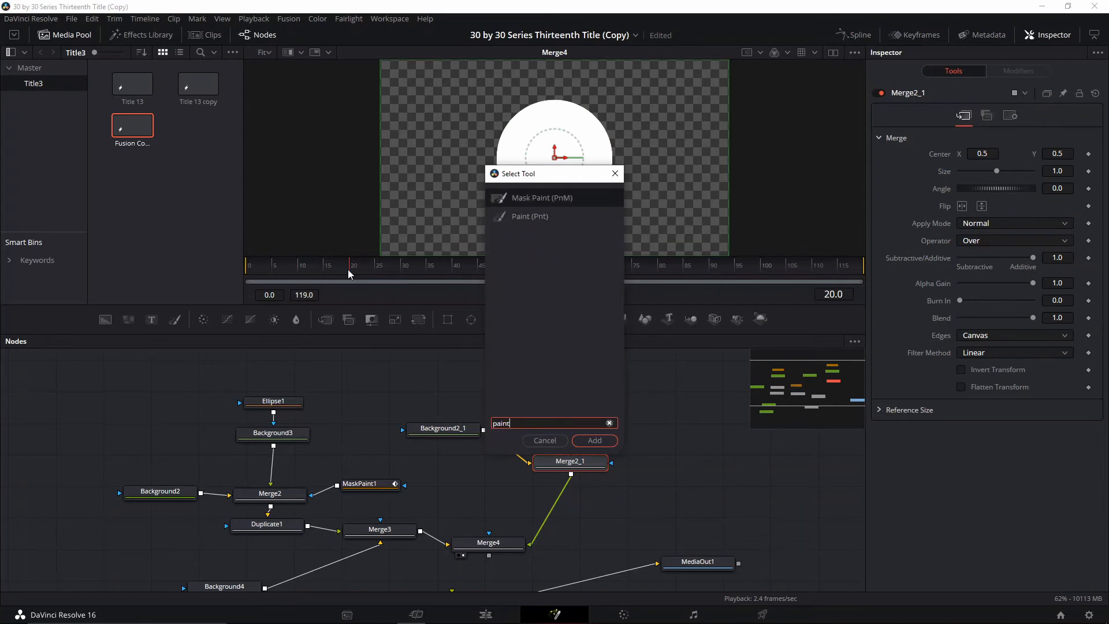
key(Return)
drag(576, 439, 686, 450)
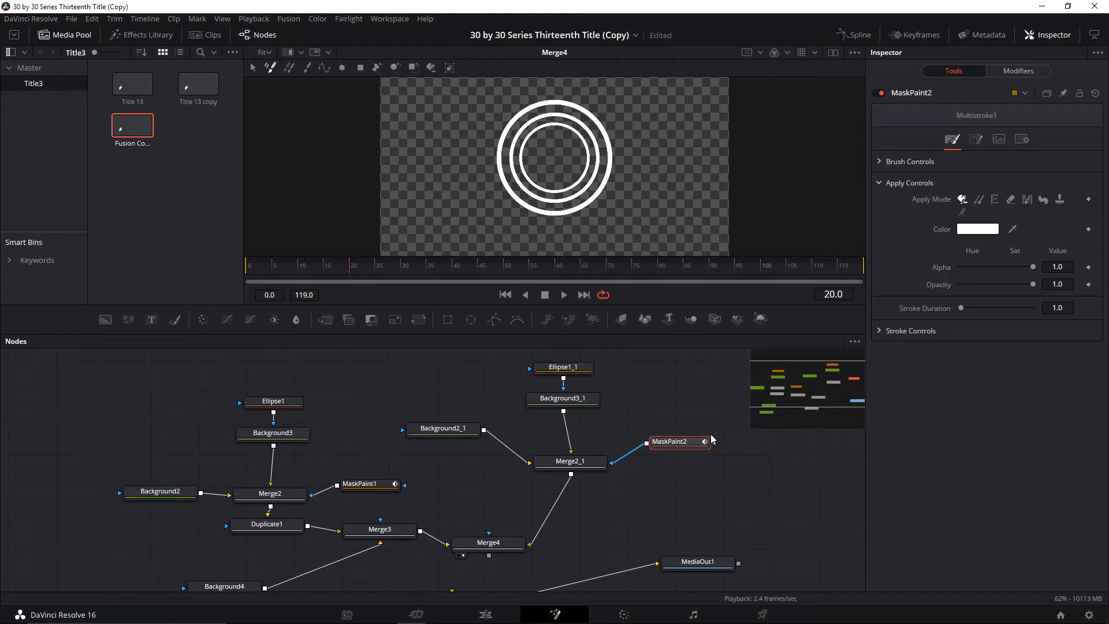
Add a circle stroke to MaskPaint2 at centre 0.5, 0.5 with radius 0.0.
click(341, 69)
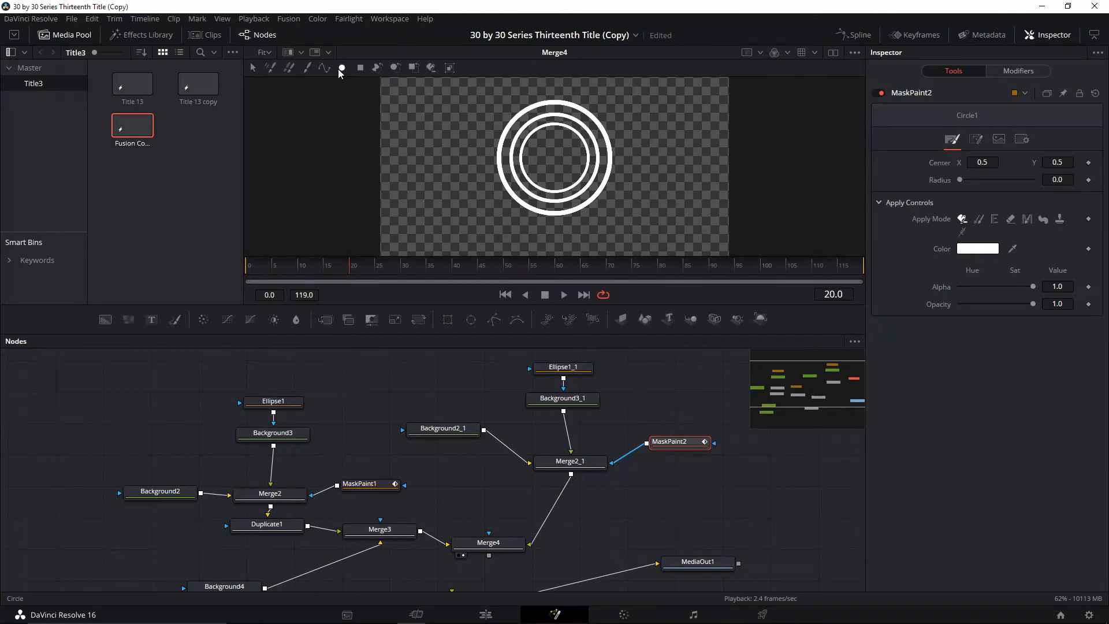
click(554, 158)
mouse_move(957, 182)
mouse_down()
mouse_move(983, 188)
mouse_move(948, 189)
mouse_up()
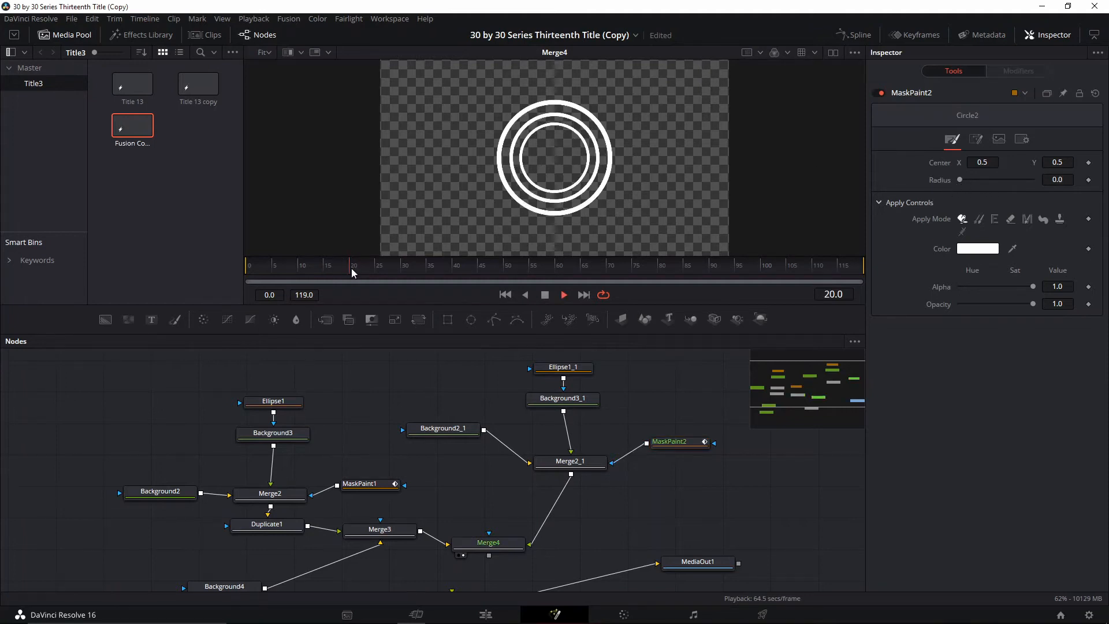
Keyframe the MaskPaint2 circle's radius at 0.0 on frame 20 and 0.22 on frame 25.
drag(353, 270, 351, 268)
click(673, 441)
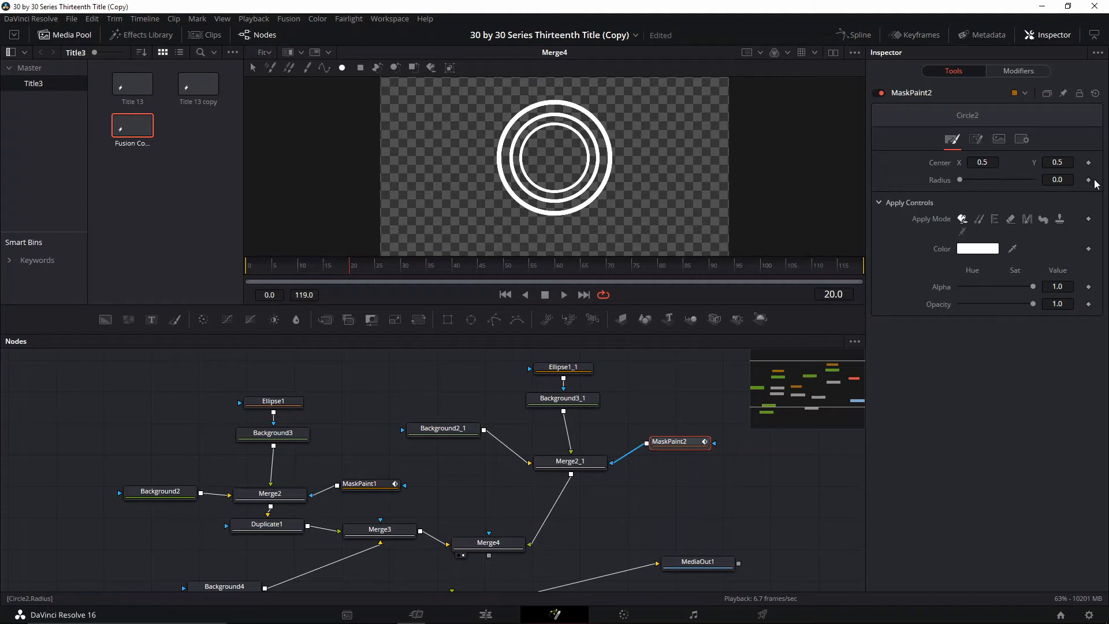
drag(369, 269, 378, 272)
mouse_move(960, 181)
mouse_down()
mouse_move(982, 189)
mouse_move(975, 180)
mouse_up()
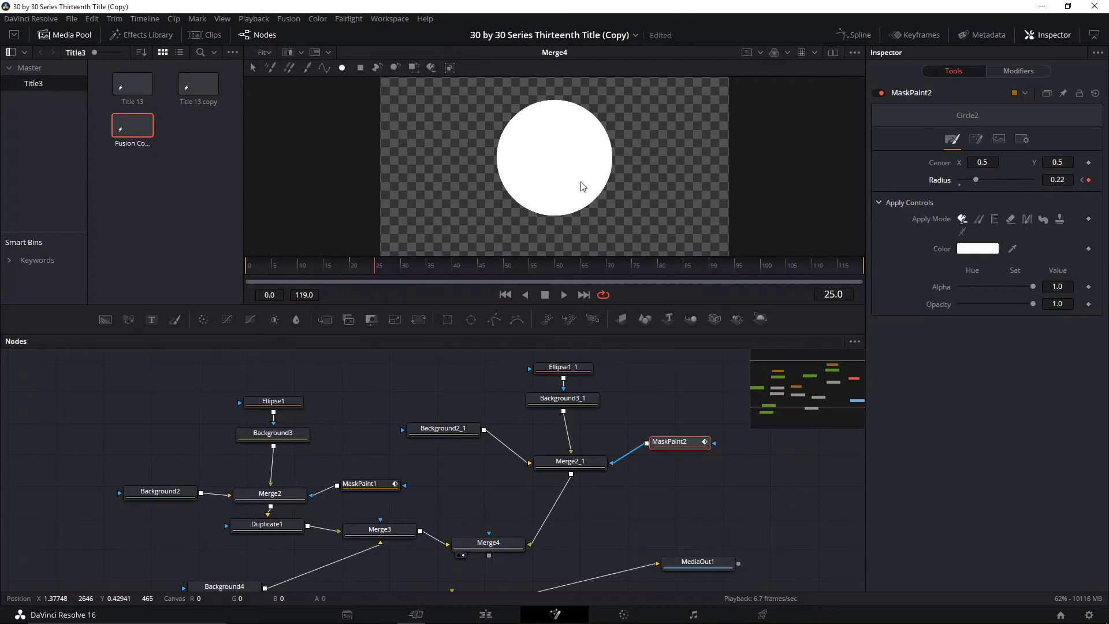
Nudge the Merge4 node and scrub back toward the start to review the rings and filled circle animation.
drag(492, 542, 491, 532)
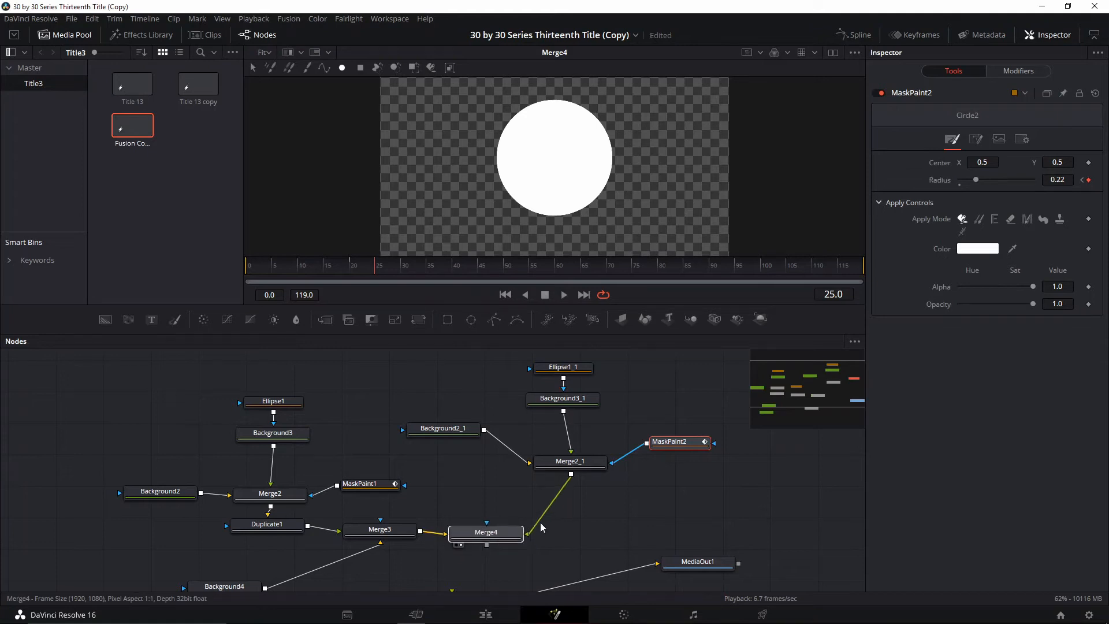
click(371, 273)
drag(371, 273, 261, 273)
Add a Transform node fed by Merge4 and place it on the merge's output side.
key(space)
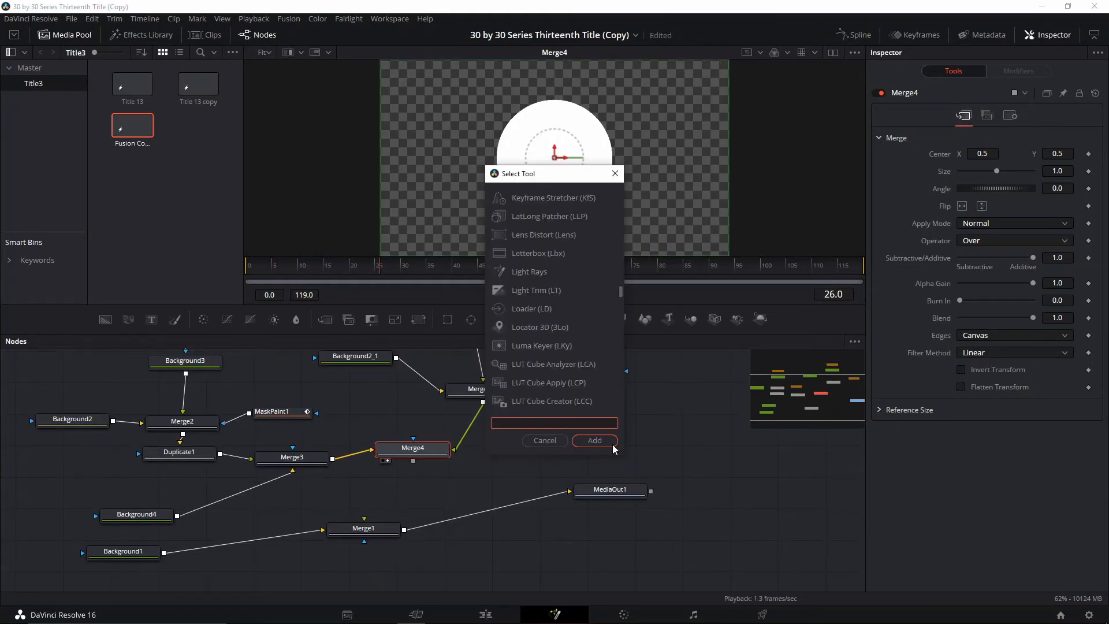
text(trans)
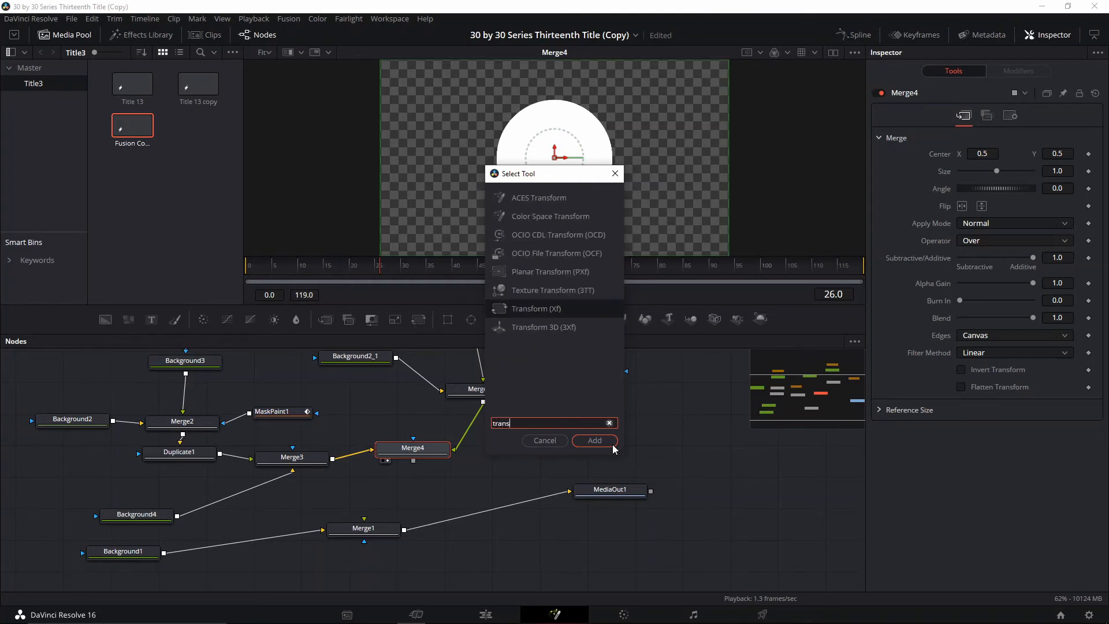
click(613, 445)
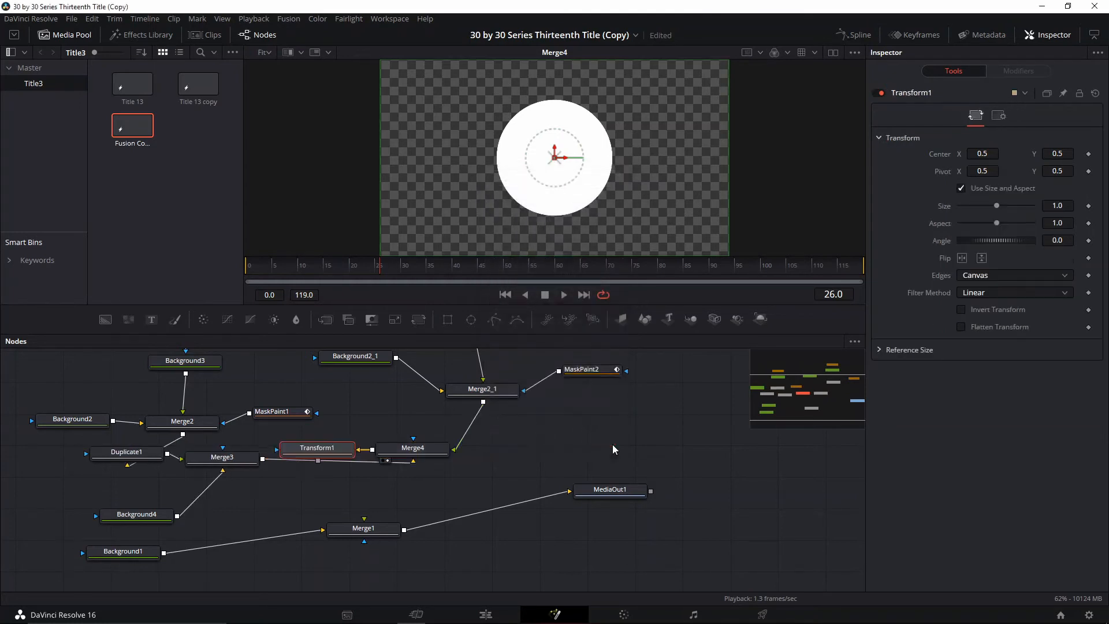
drag(315, 453, 522, 453)
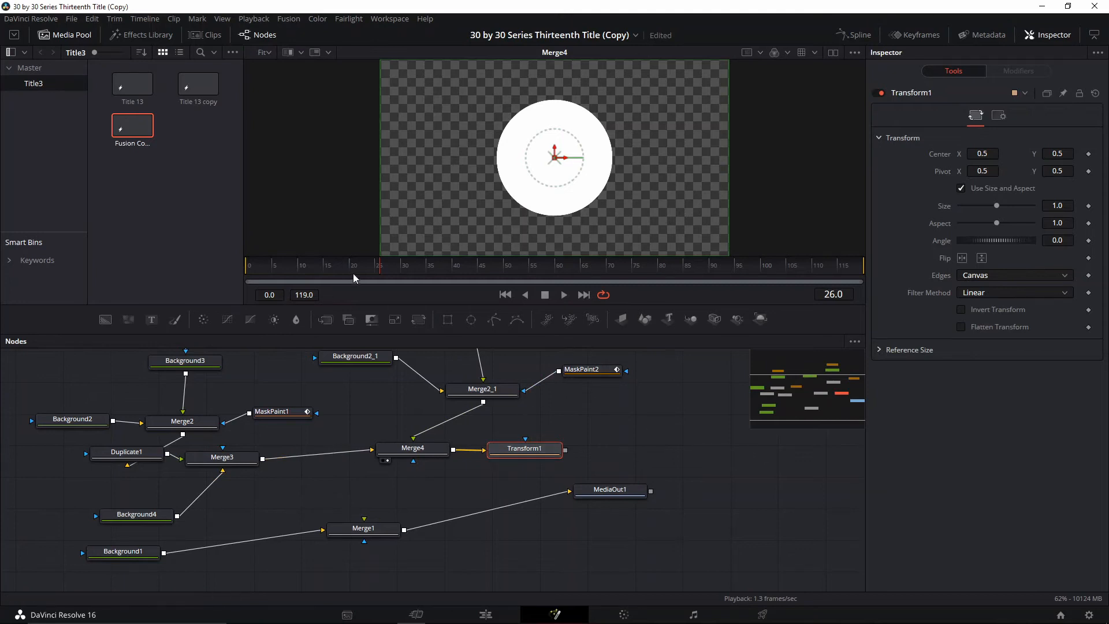
Go to frame 25, move MediaOut1 farther from the other nodes, and show Transform1 in the viewer.
mouse_move(373, 271)
mouse_down()
mouse_move(341, 267)
mouse_move(391, 268)
mouse_move(379, 271)
mouse_up()
drag(597, 490, 641, 507)
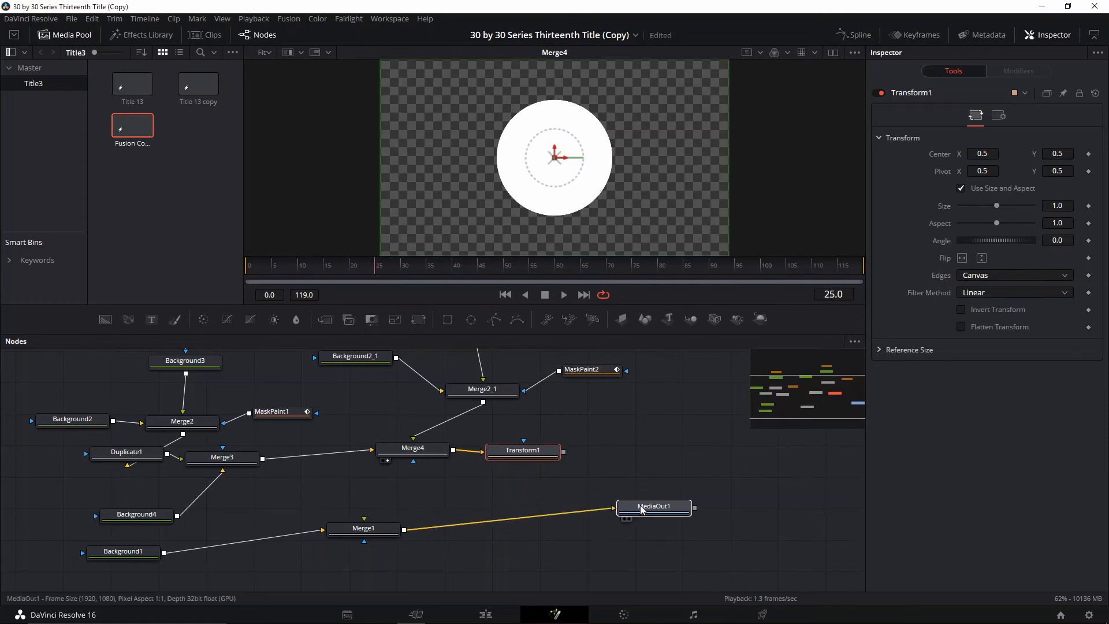
key(2)
click(542, 453)
key(2)
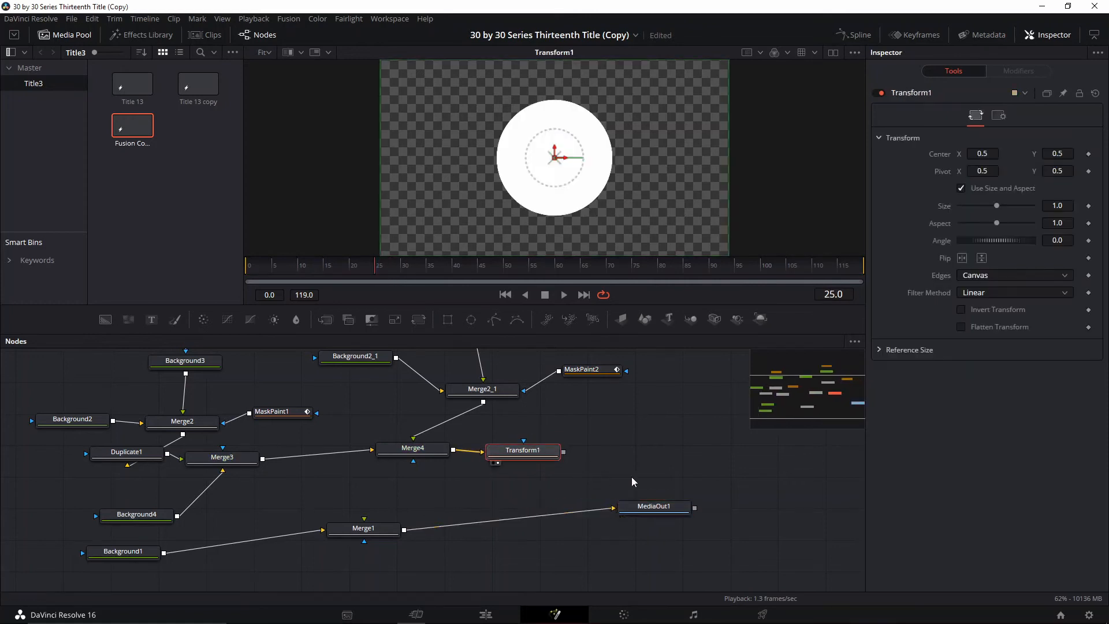
Keyframe the Transform1 size at 1.0 on frame 25, 0.88 on frame 28 and 1.012 on frame 32.
click(1089, 206)
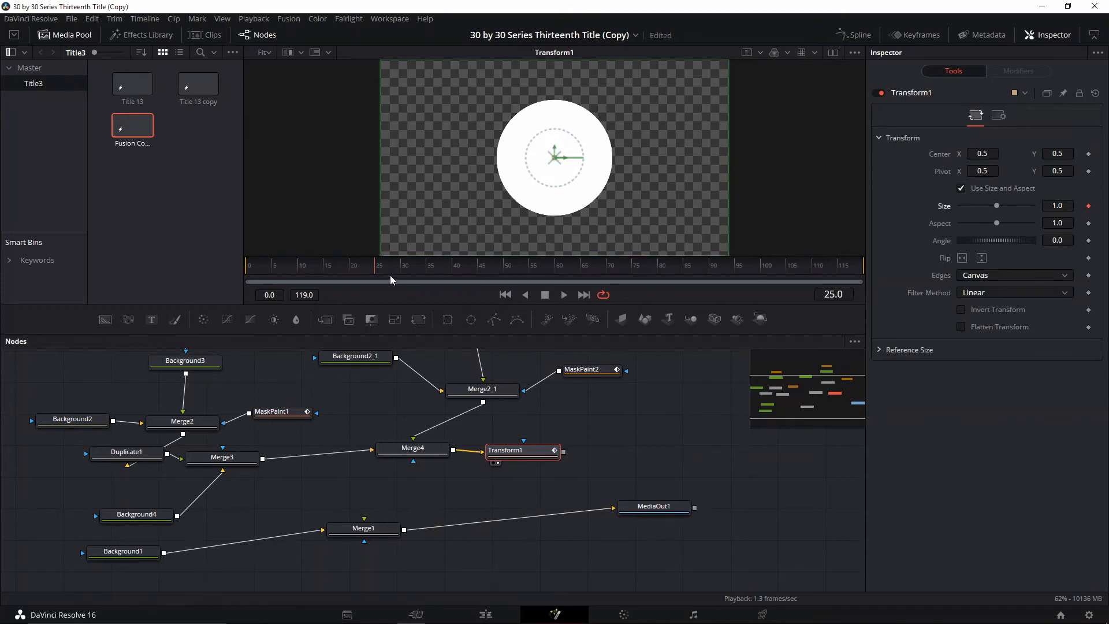
drag(386, 278, 400, 279)
drag(998, 212, 995, 212)
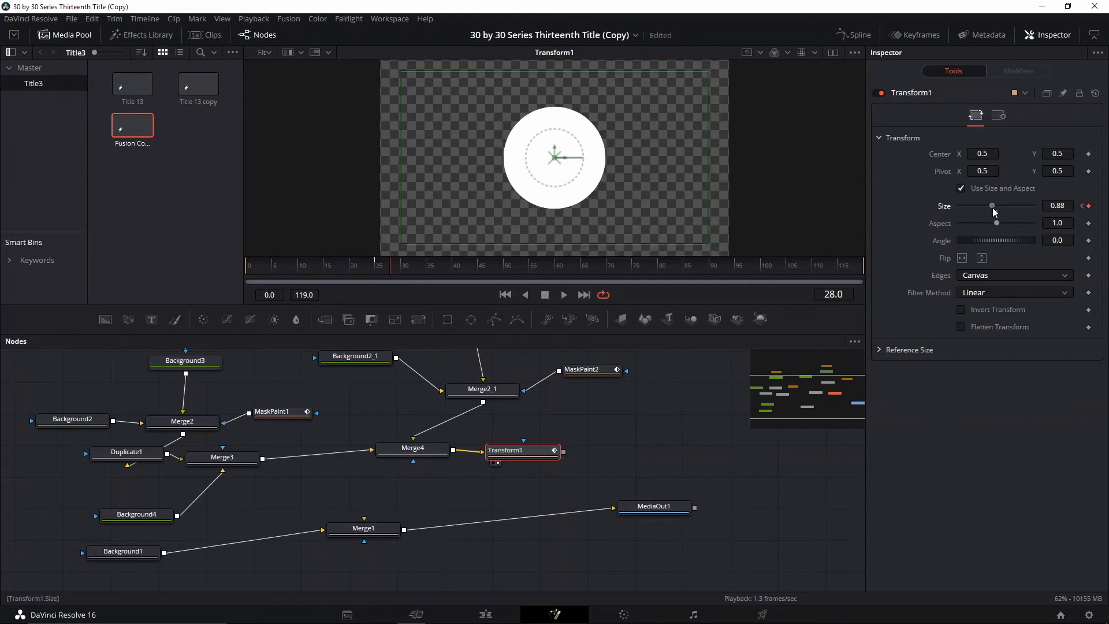
click(411, 265)
drag(995, 209, 1002, 209)
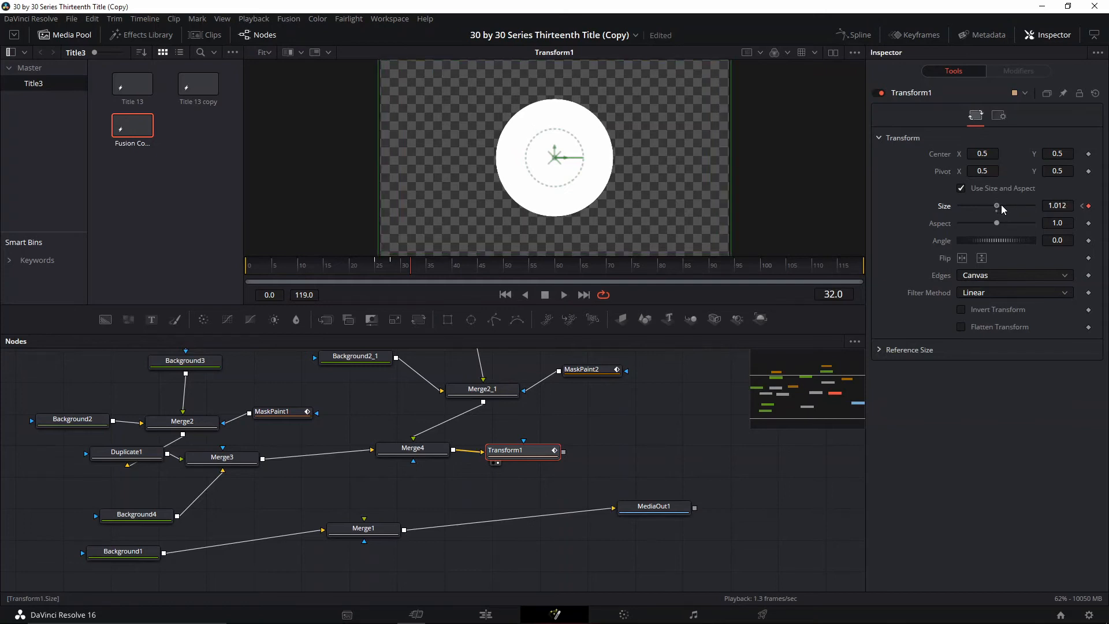
Rearrange the node graph so that Transform1 sits just below Merge4.
drag(412, 448, 388, 427)
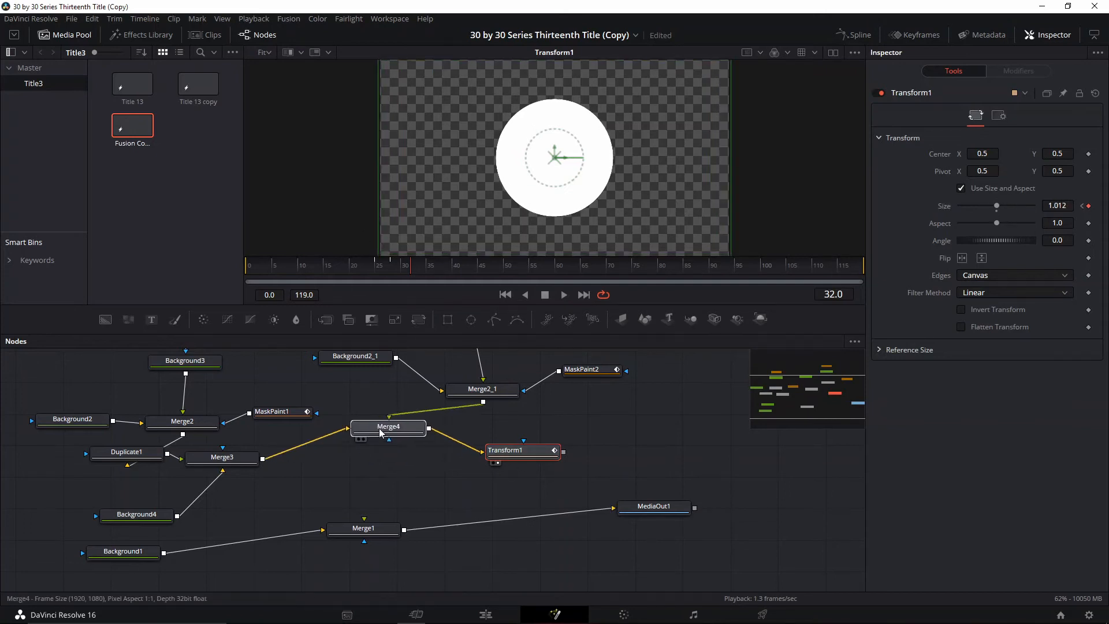
drag(542, 457, 424, 471)
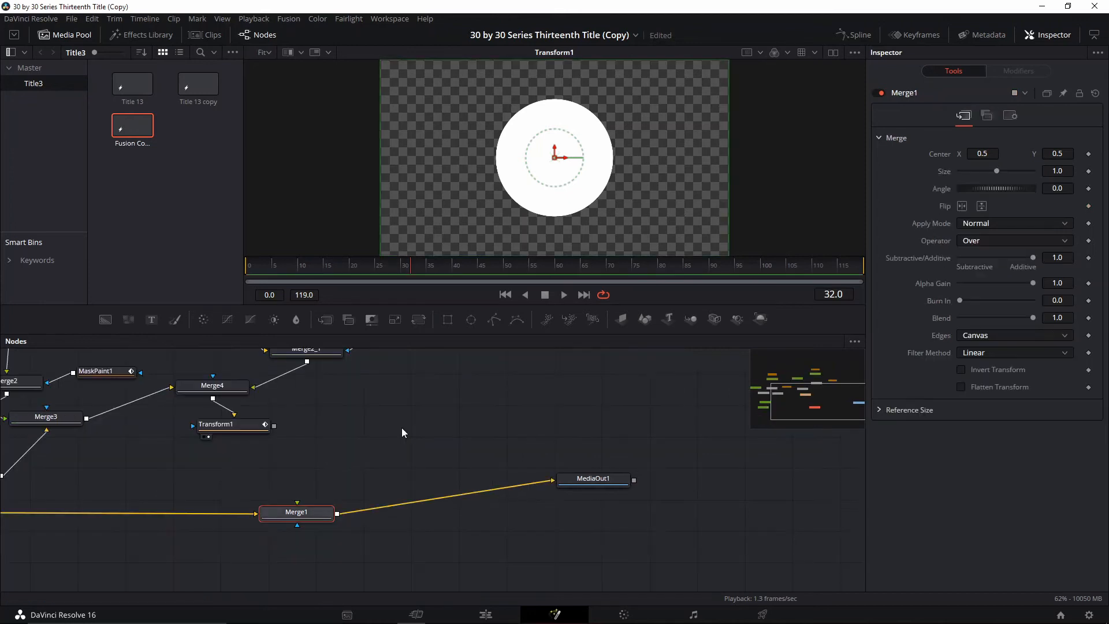
drag(445, 406, 532, 437)
drag(591, 364, 575, 416)
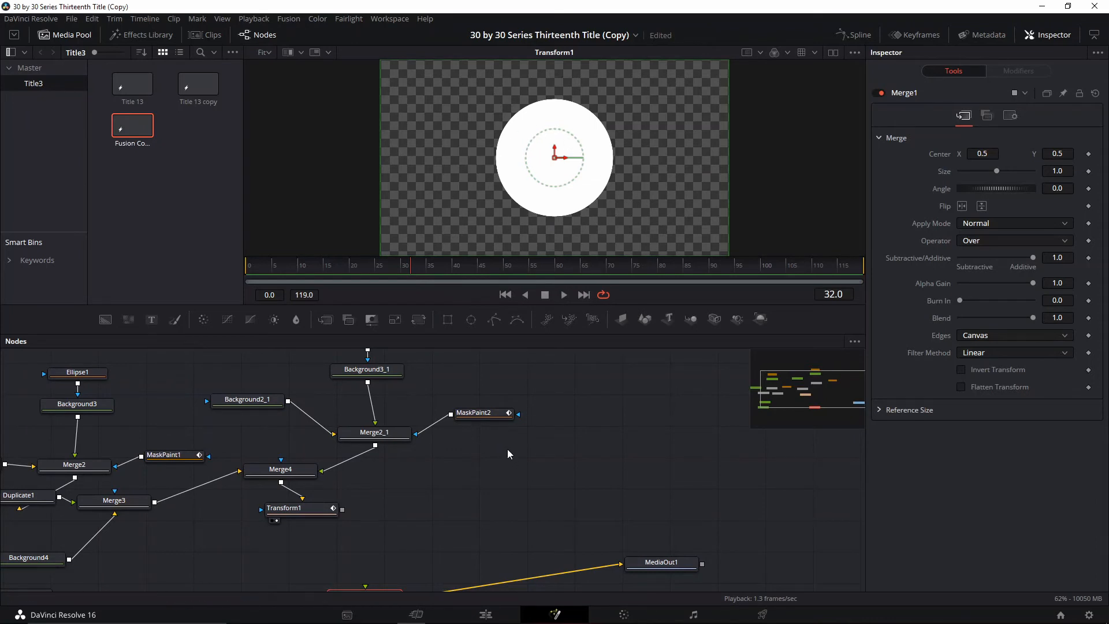
Add an unconnected Merge node and place it between Transform1 and Merge1.
drag(507, 450, 490, 415)
click(335, 485)
click(326, 321)
drag(344, 486, 403, 519)
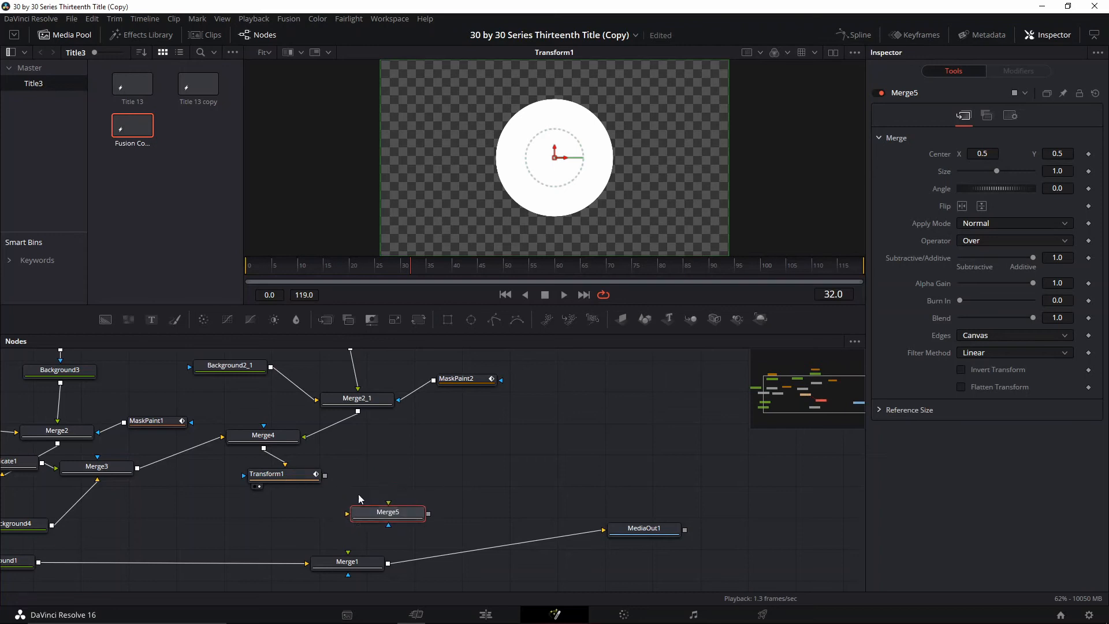
Connect the Transform1 output to the background input of Merge5.
drag(324, 474, 470, 488)
drag(518, 462, 368, 474)
click(446, 453)
drag(363, 408, 346, 446)
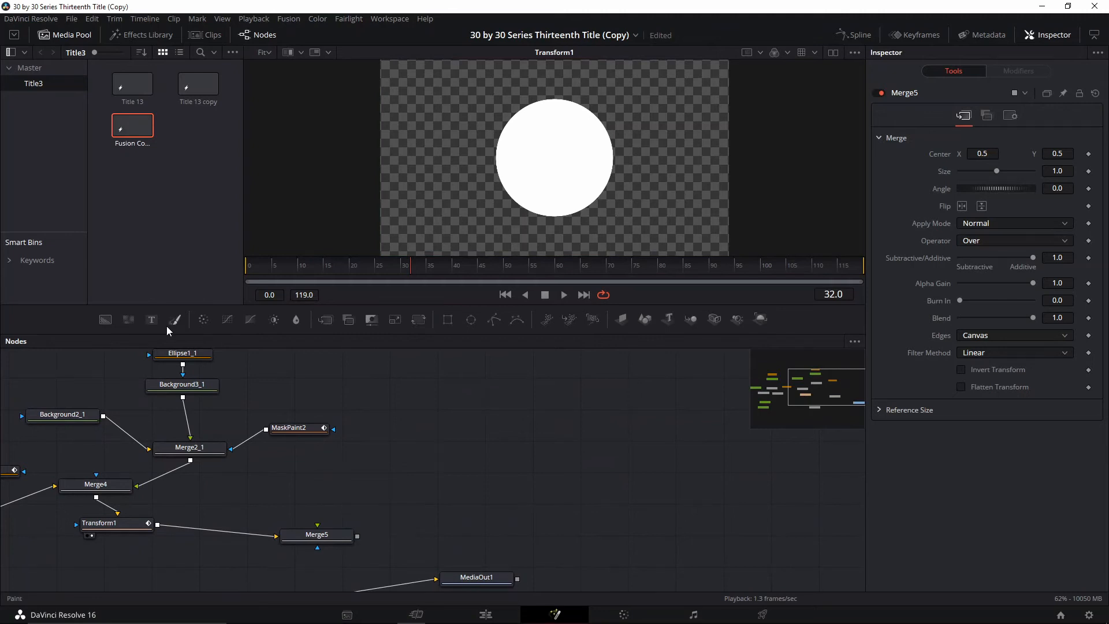
Add a Background node with a Merge node attached to its output, and place both above Merge5.
click(105, 318)
drag(413, 488, 417, 419)
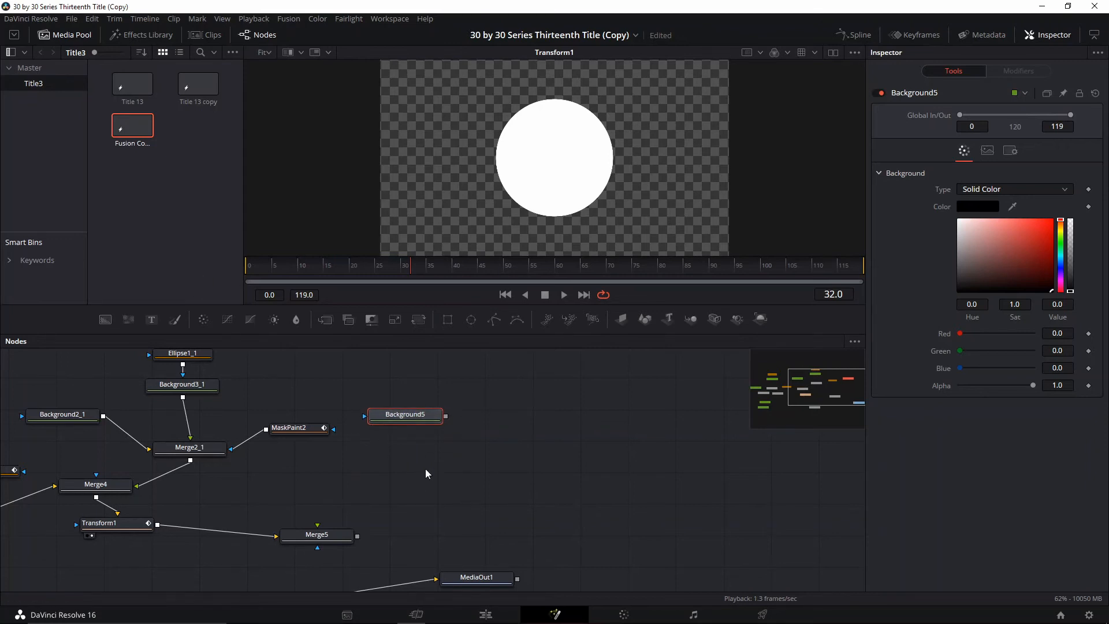
click(324, 321)
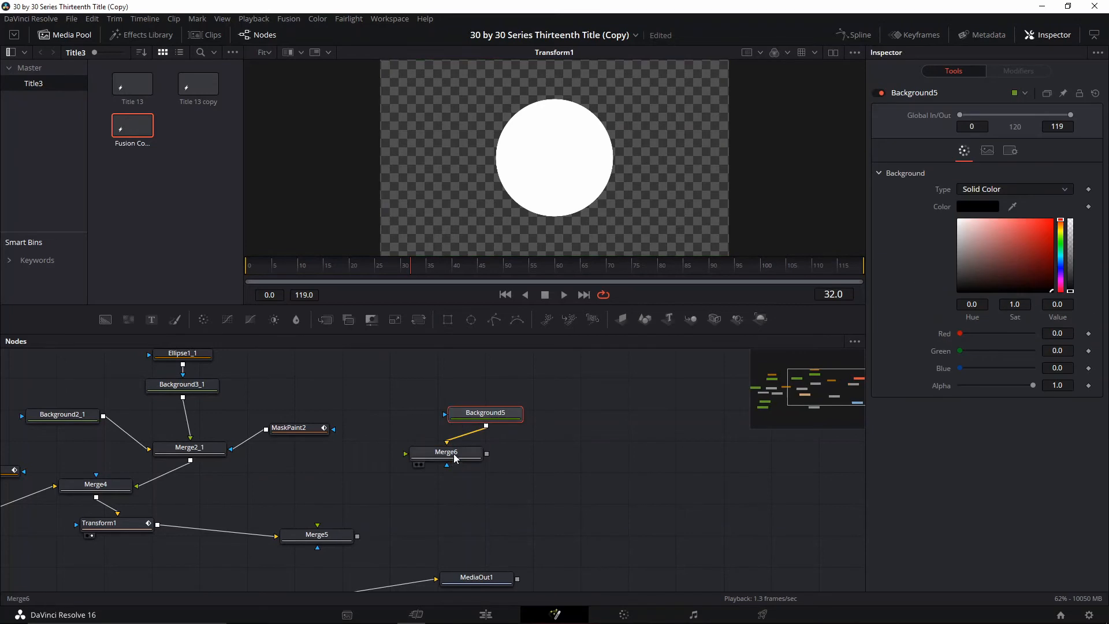
drag(455, 456, 389, 413)
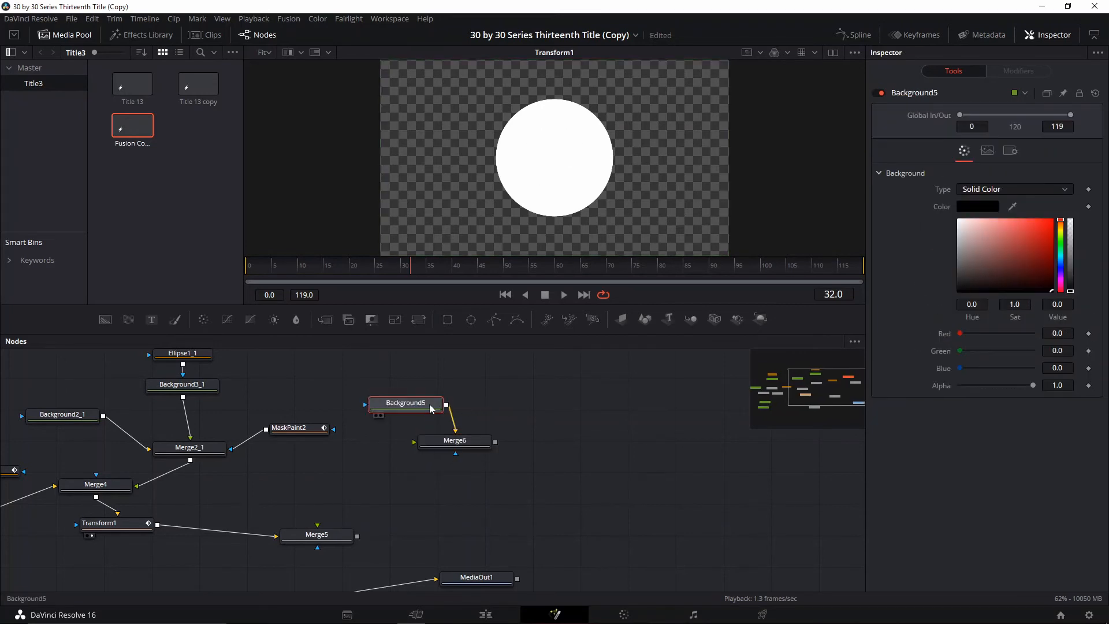
Connect Merge6 to the foreground input of Merge5 and show Merge5 in the viewer.
click(469, 446)
key(1)
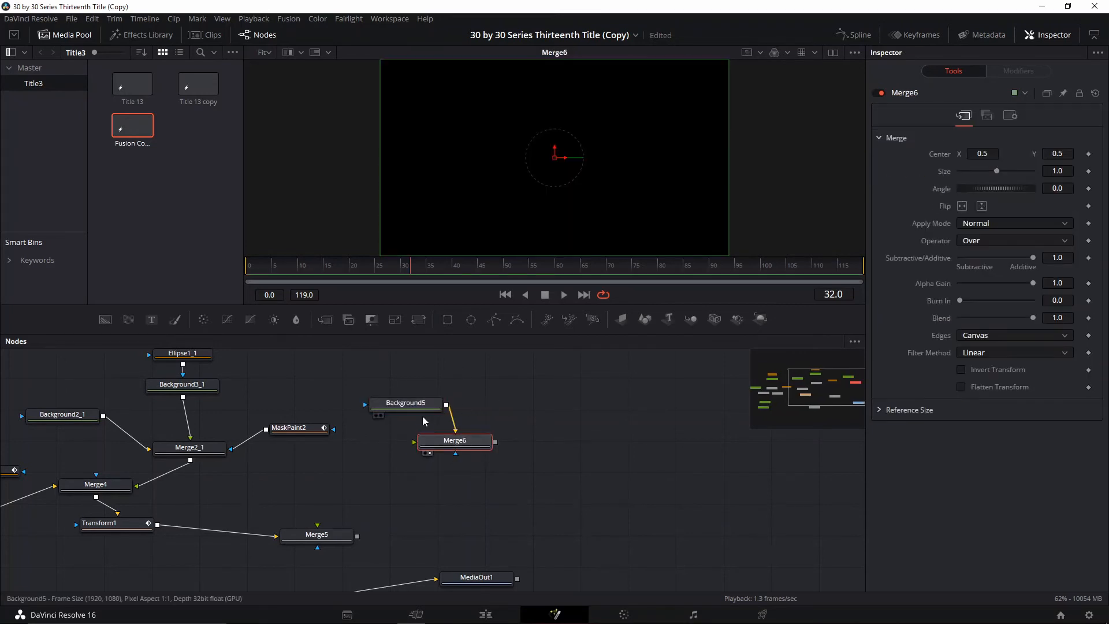
click(433, 407)
click(470, 447)
drag(495, 442, 341, 544)
click(341, 541)
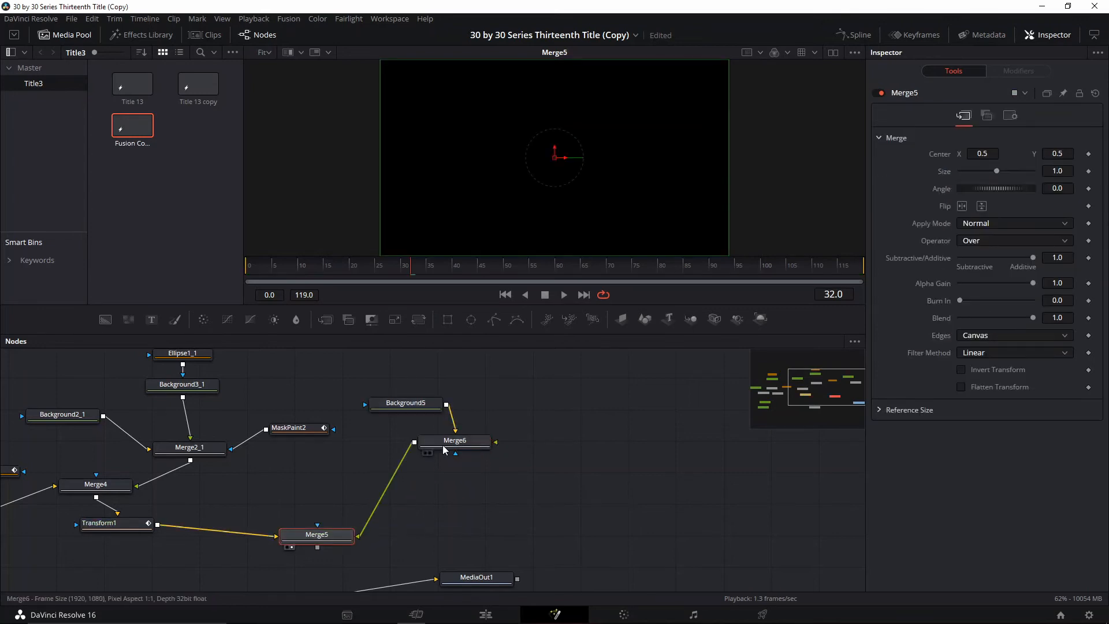
Color Background5 white and mask it with a rectangle of width 0.52 and height 0.205.
click(407, 404)
drag(968, 237, 920, 205)
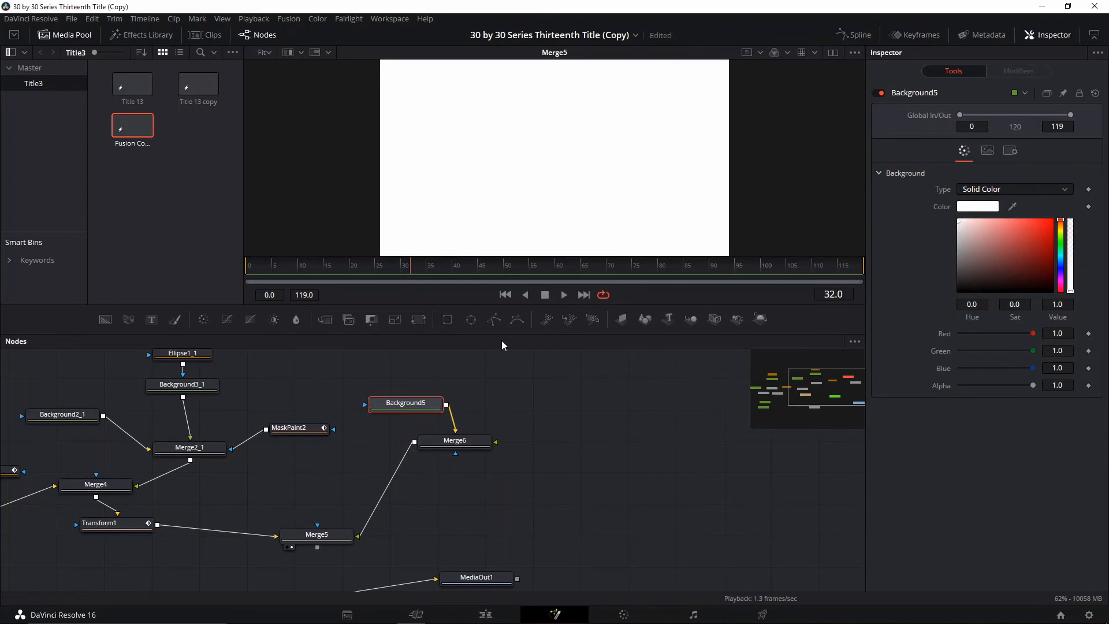
click(447, 319)
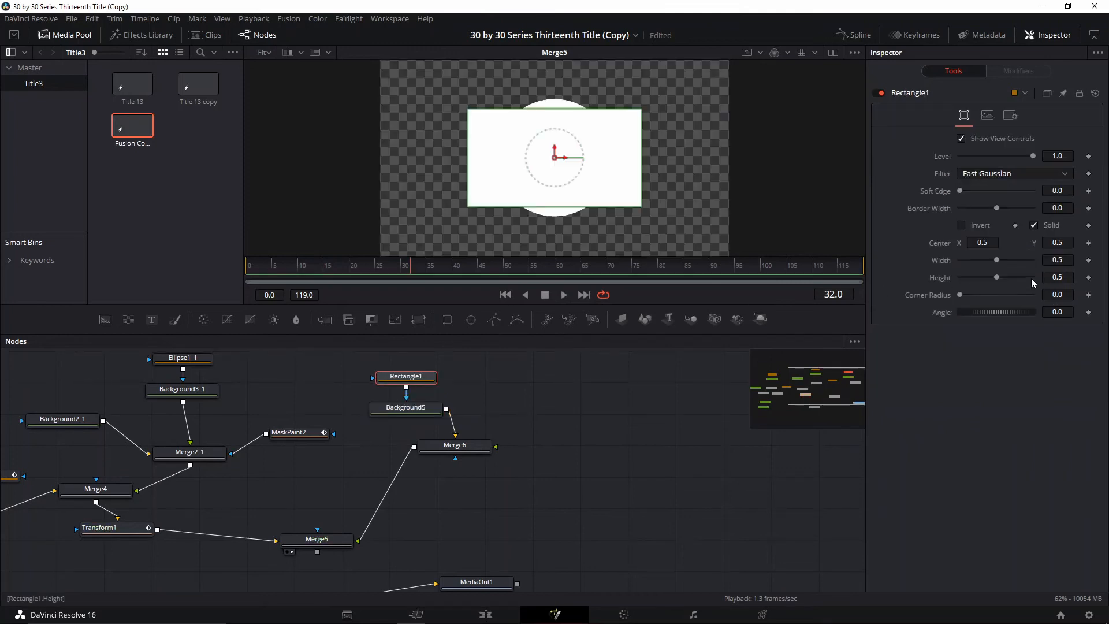
mouse_move(997, 276)
mouse_down()
mouse_move(976, 287)
mouse_move(1004, 259)
mouse_move(997, 265)
mouse_up()
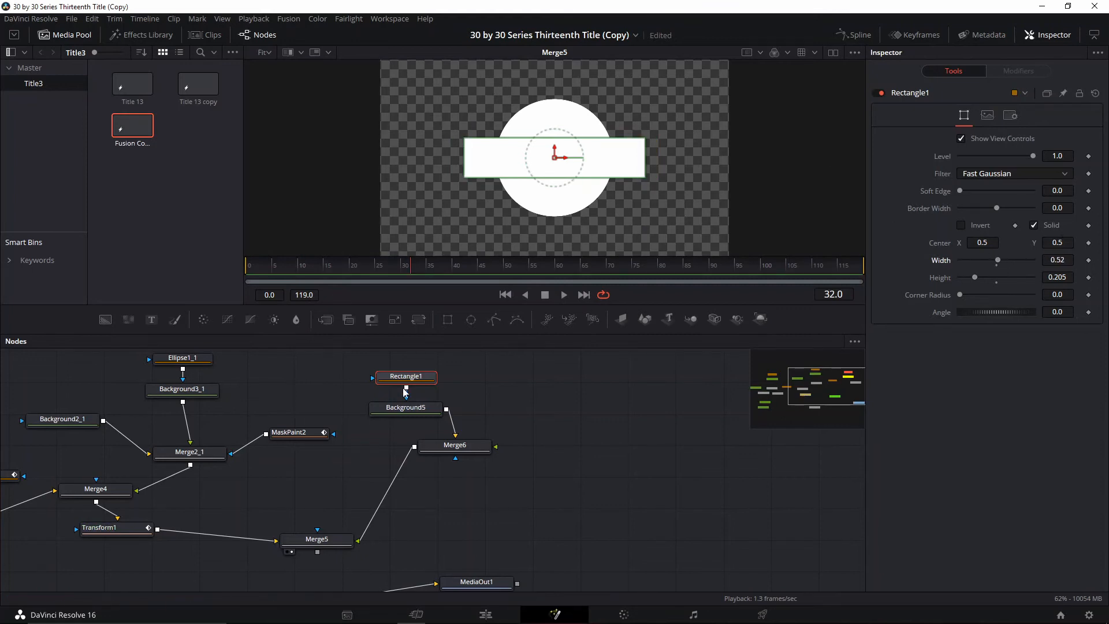
drag(405, 379, 404, 374)
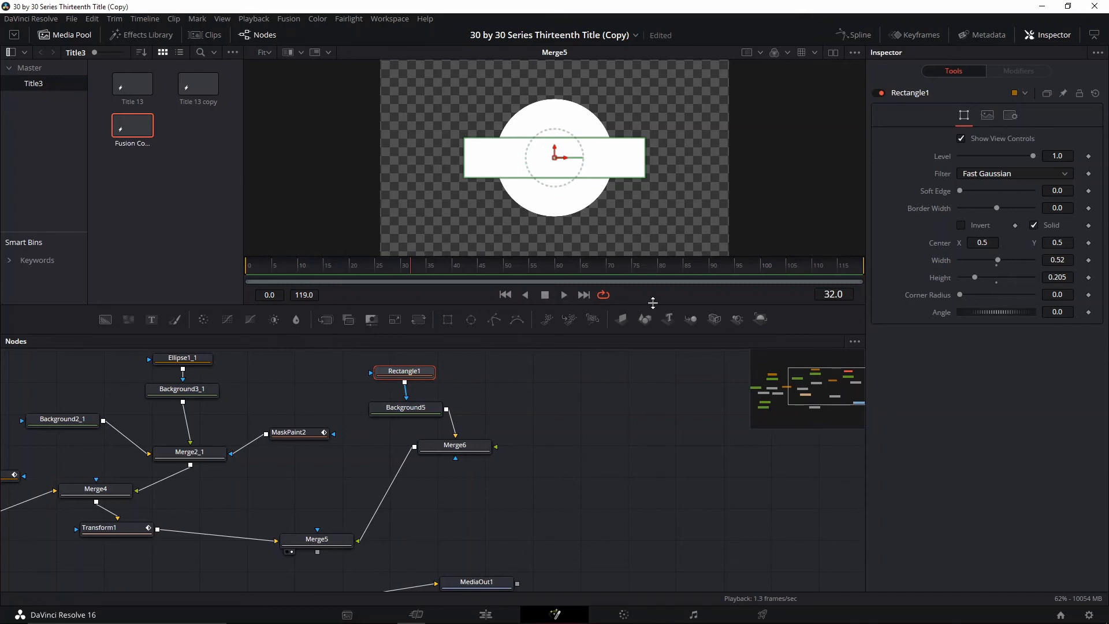
Duplicate Rectangle1 and Background5 and connect the copied background to the foreground input of Merge6.
ctrl+click(383, 412)
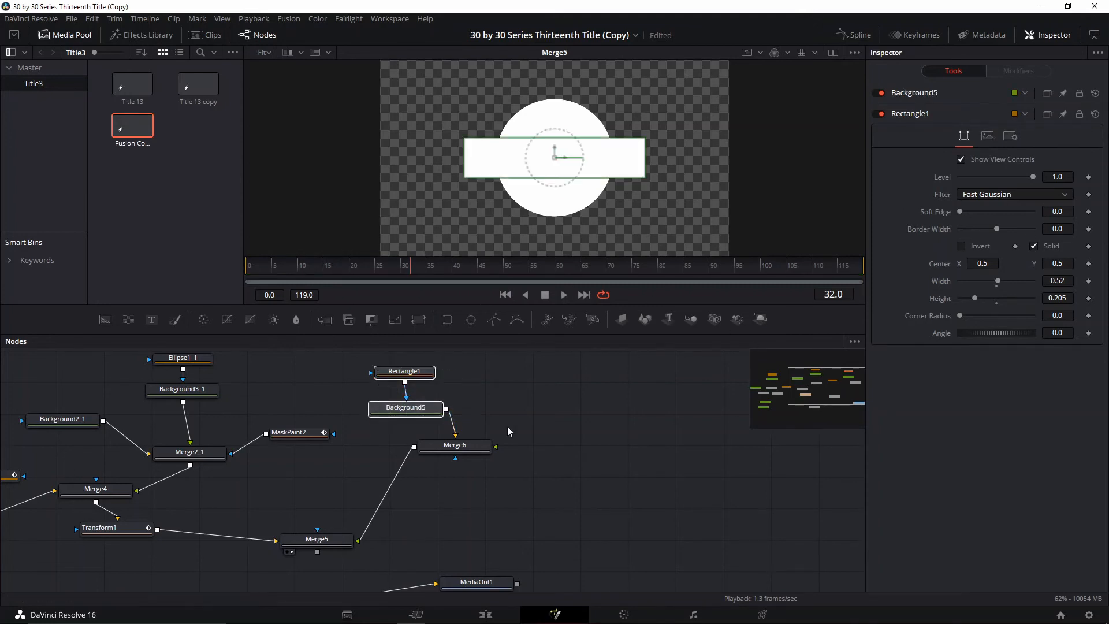
key(ctrl+v)
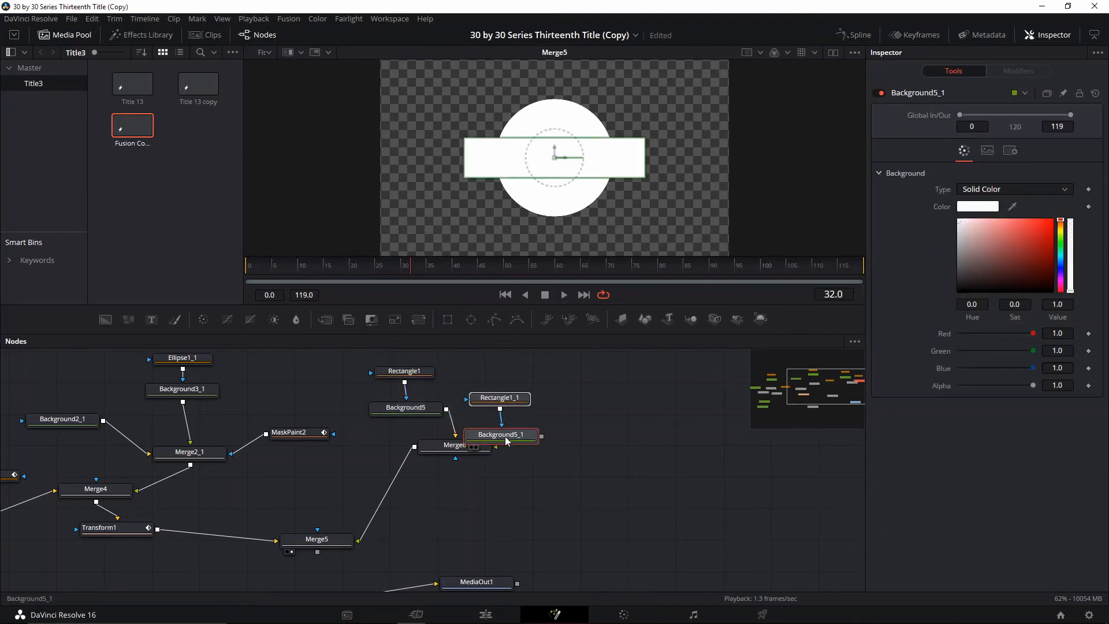
drag(516, 433, 469, 447)
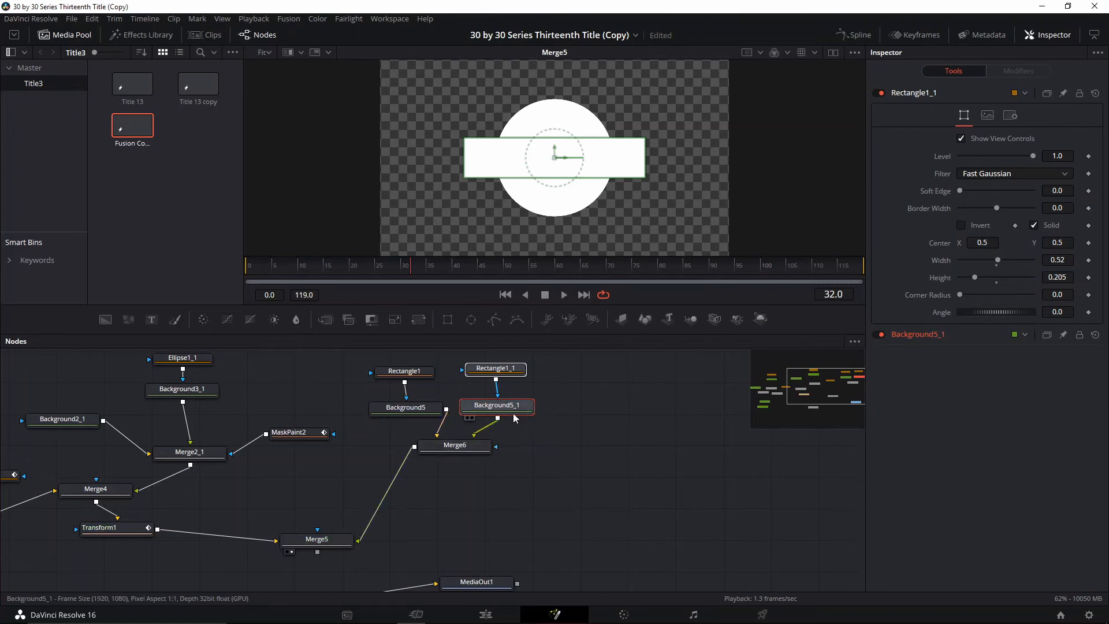
drag(512, 411, 505, 399)
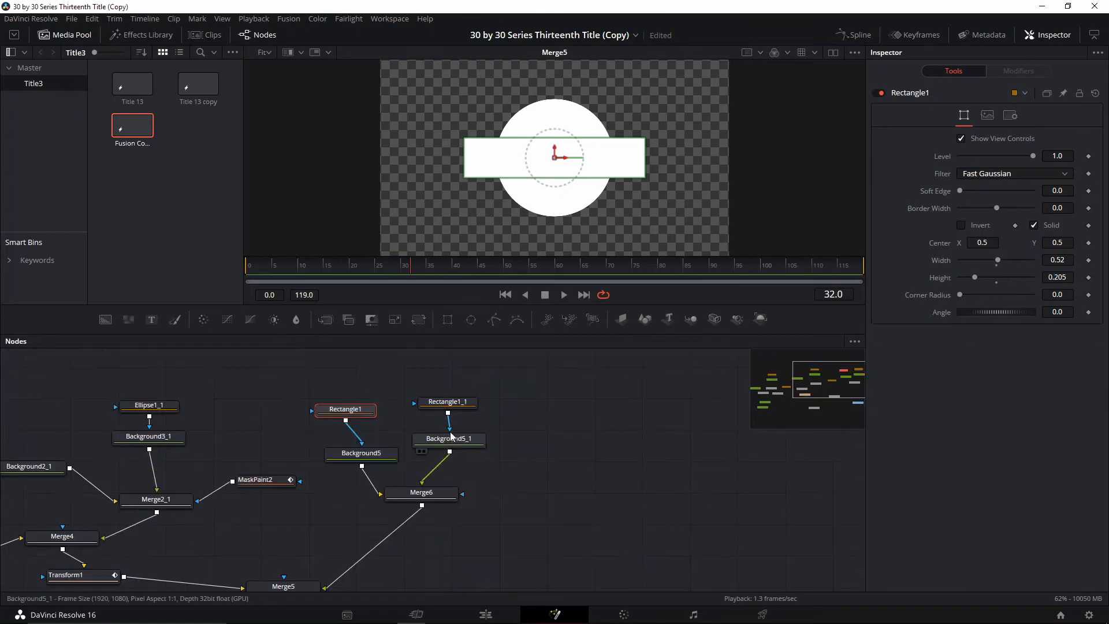
Turn the copied rectangle into an outline by disabling Solid, with border width 0.0095 and its background colored black.
click(452, 438)
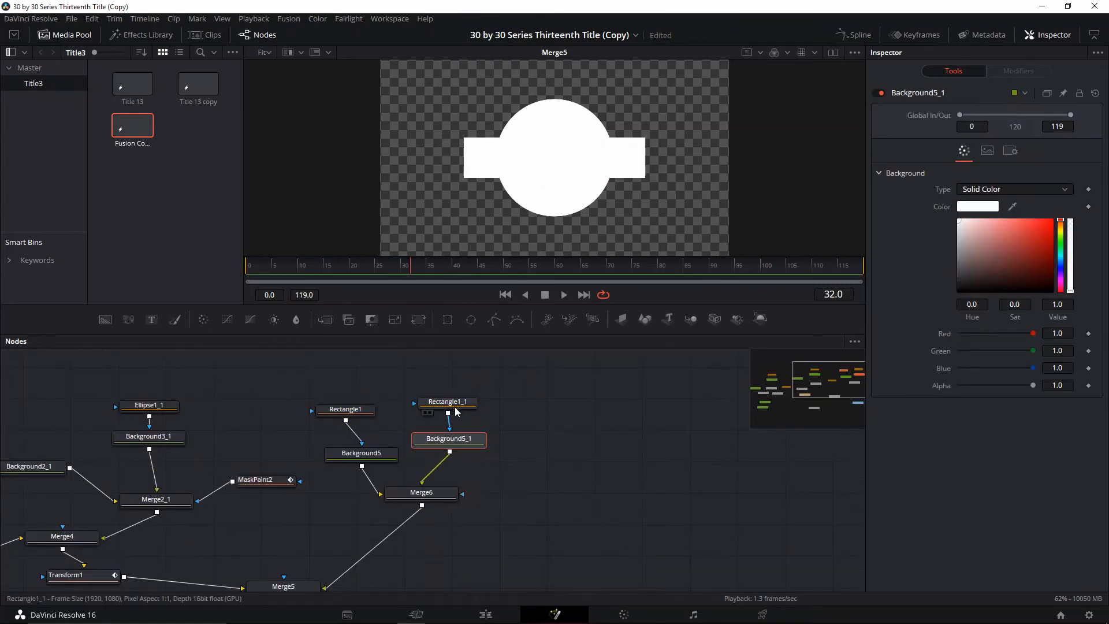
click(454, 403)
click(1034, 225)
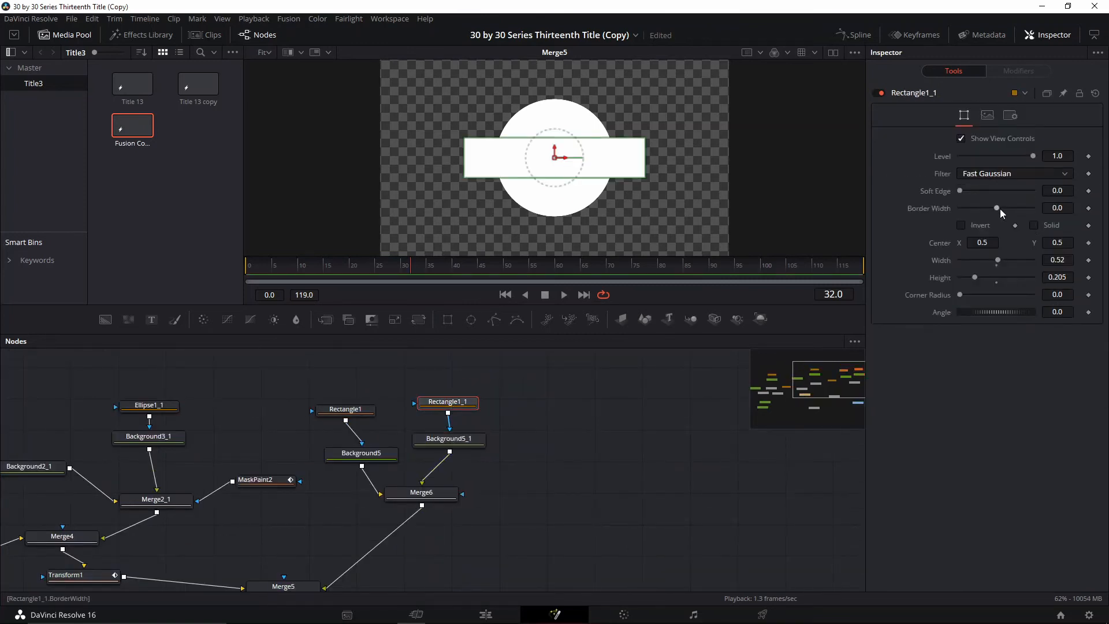
drag(999, 209, 1003, 209)
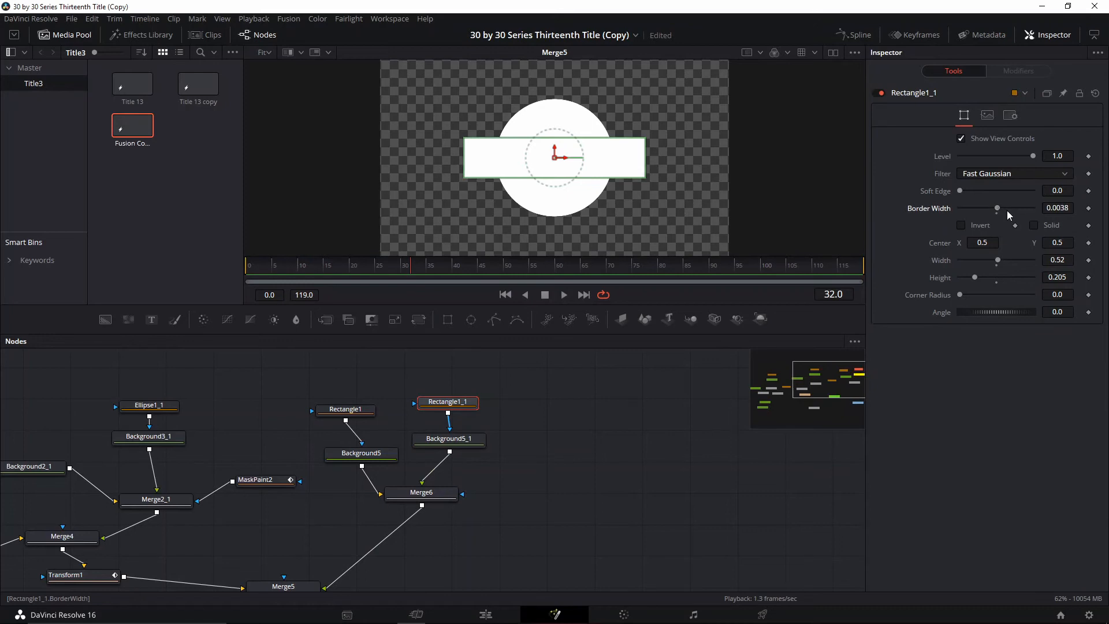
click(460, 442)
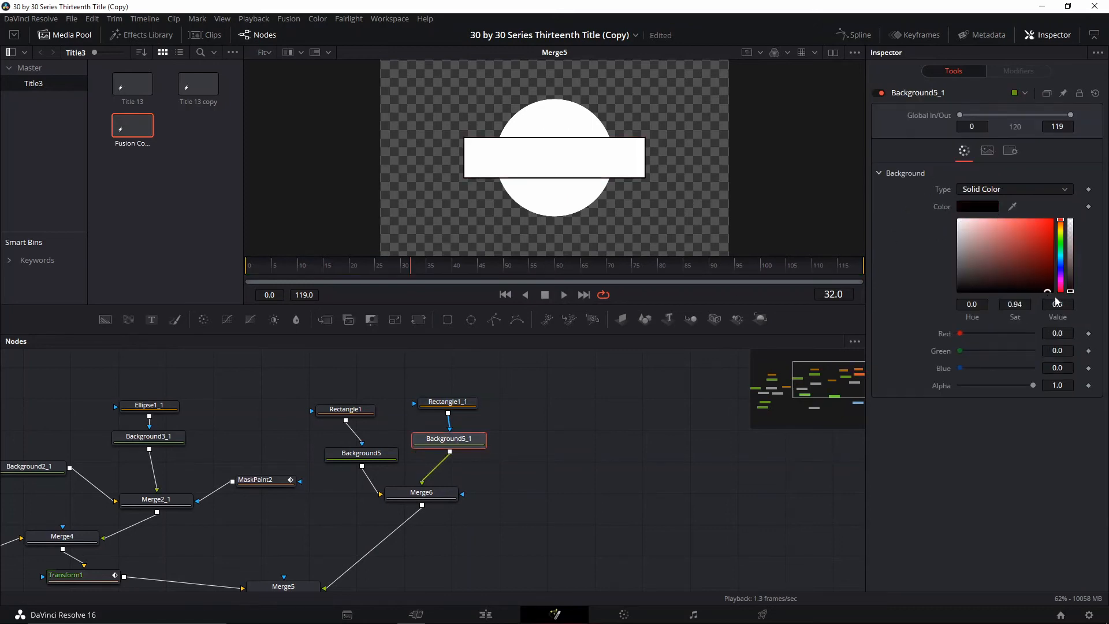
click(445, 402)
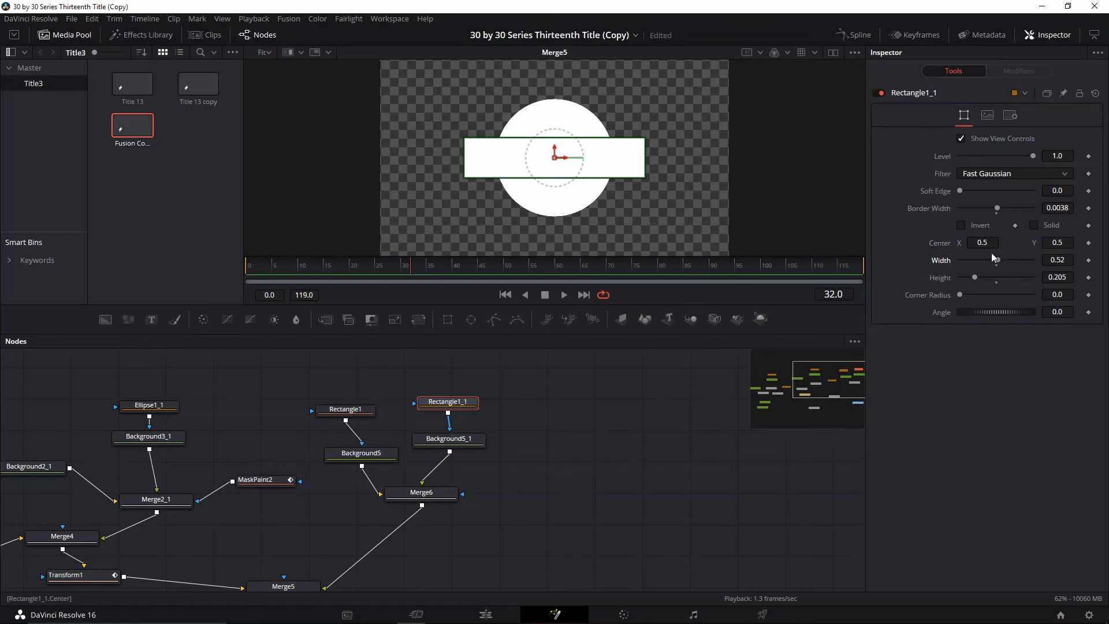
drag(996, 205, 1009, 206)
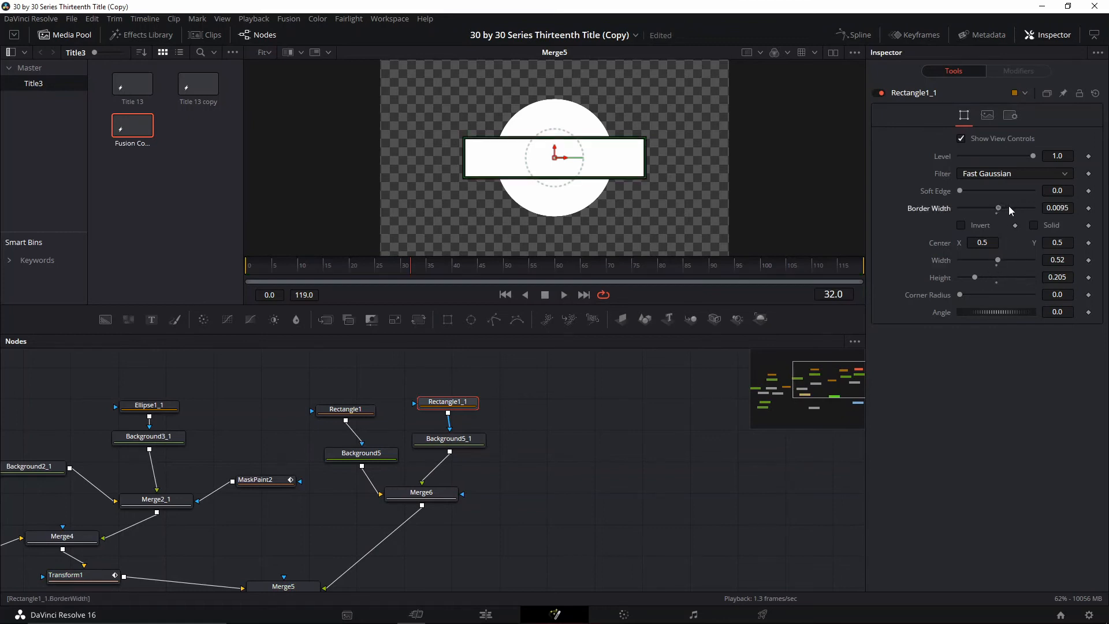
click(605, 459)
Add a Text node and merge it over Merge6 through a new Merge node feeding the Merge5 foreground.
drag(442, 498, 440, 498)
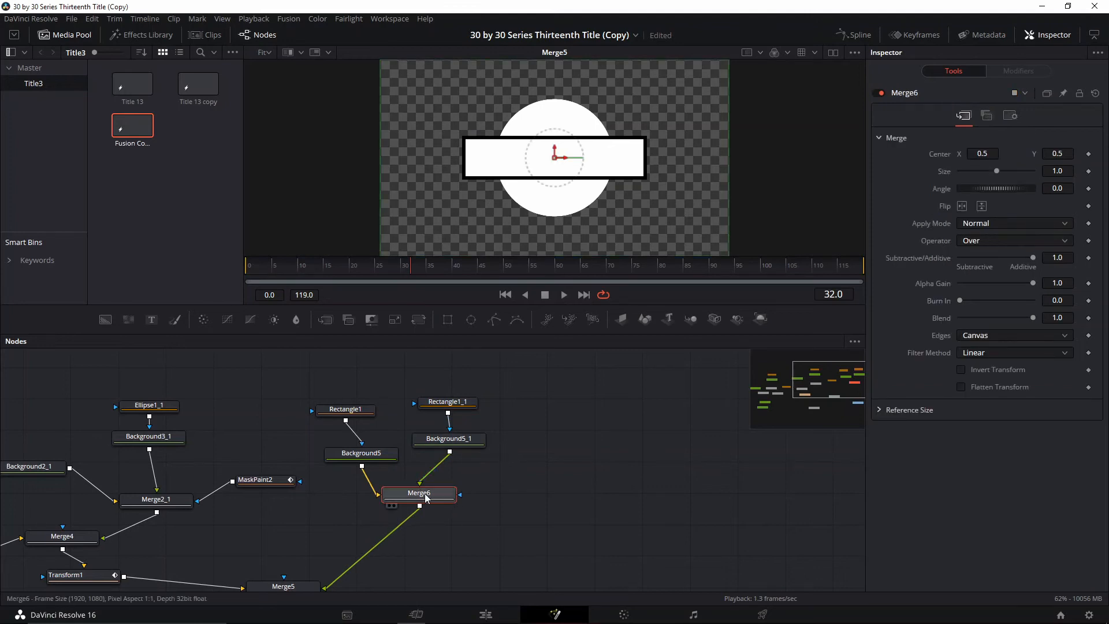
click(411, 517)
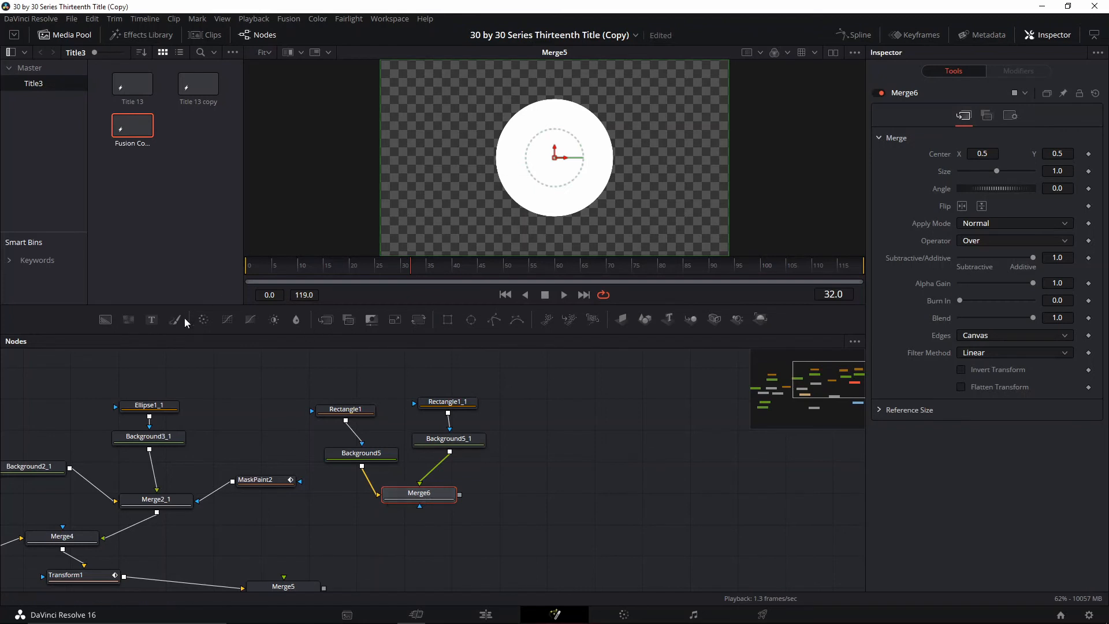
click(153, 320)
drag(483, 512, 573, 382)
drag(568, 443, 312, 508)
drag(532, 433, 461, 510)
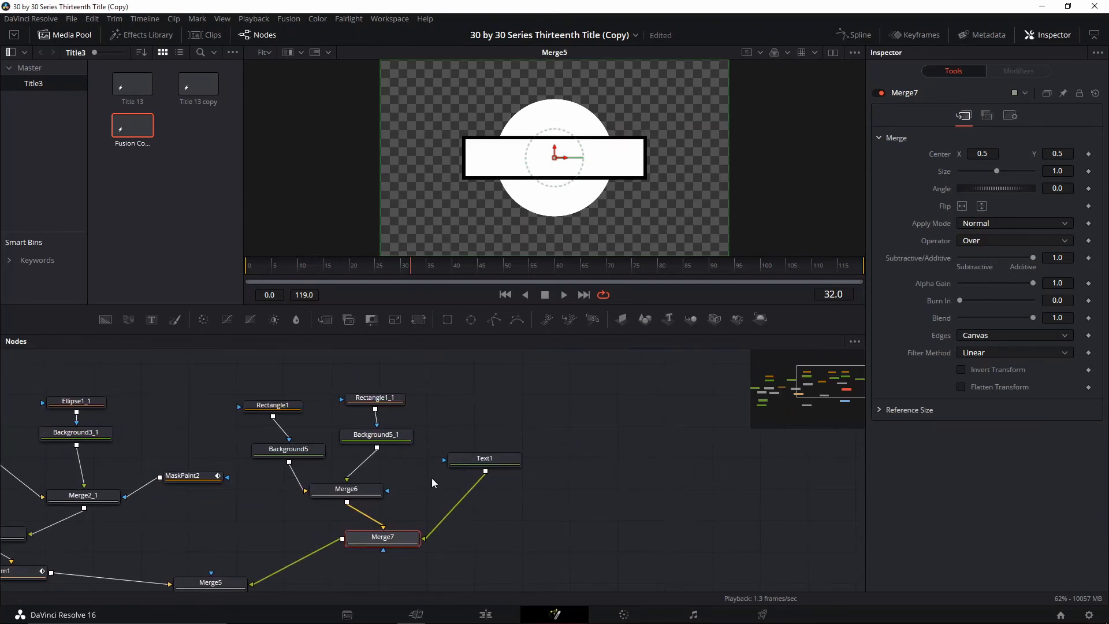
Enter "SUALVI" as the styled text of Text1 and color it black.
click(484, 459)
click(986, 231)
text(S)
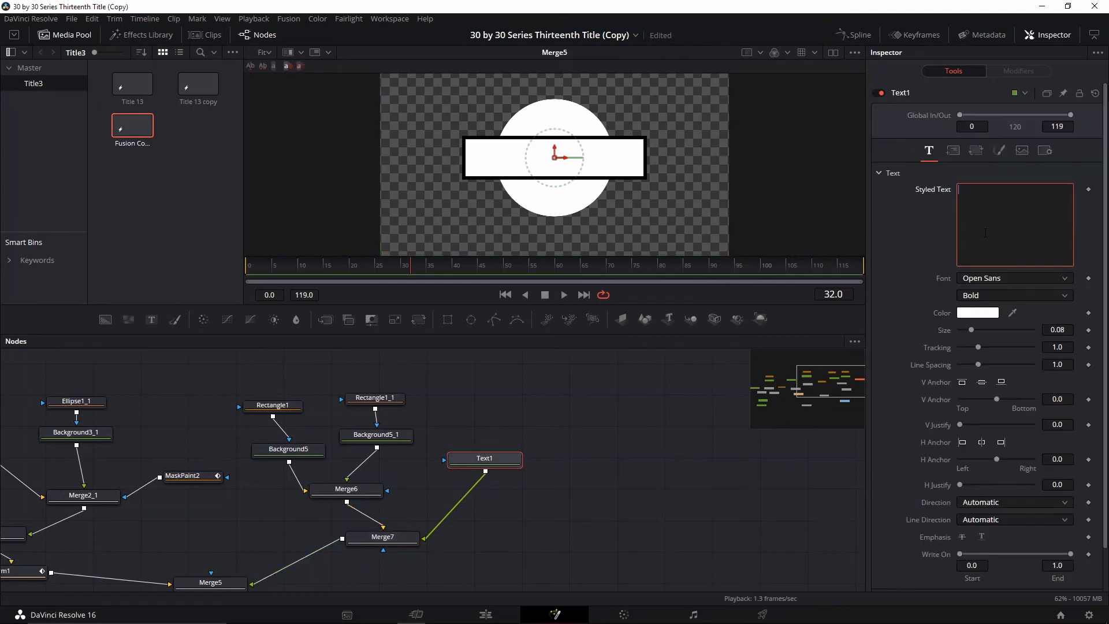
text(UALVI)
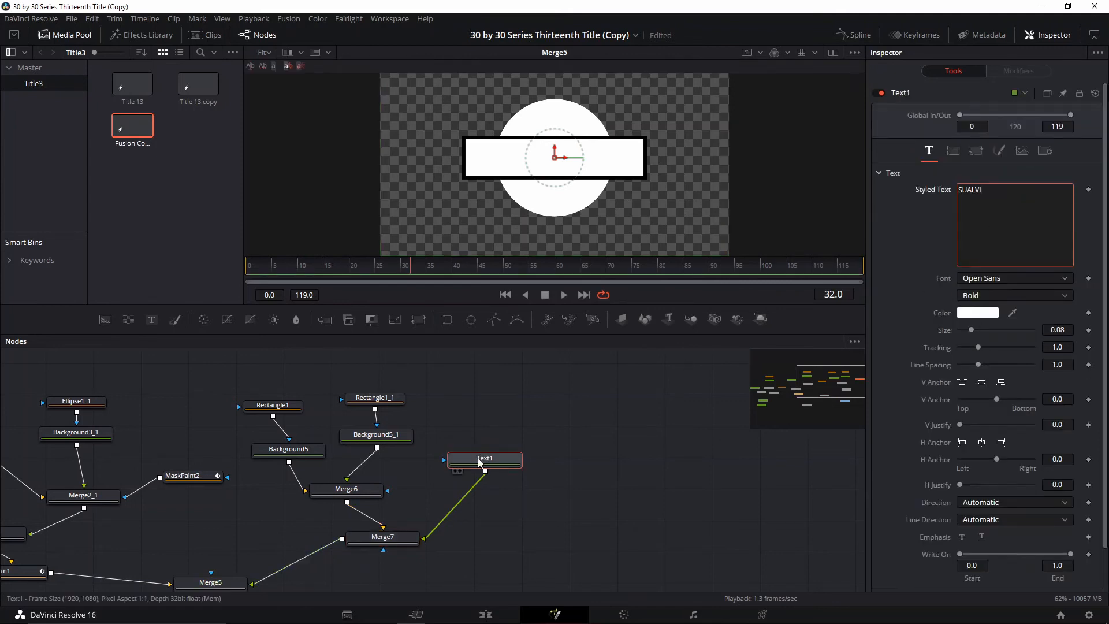
click(987, 312)
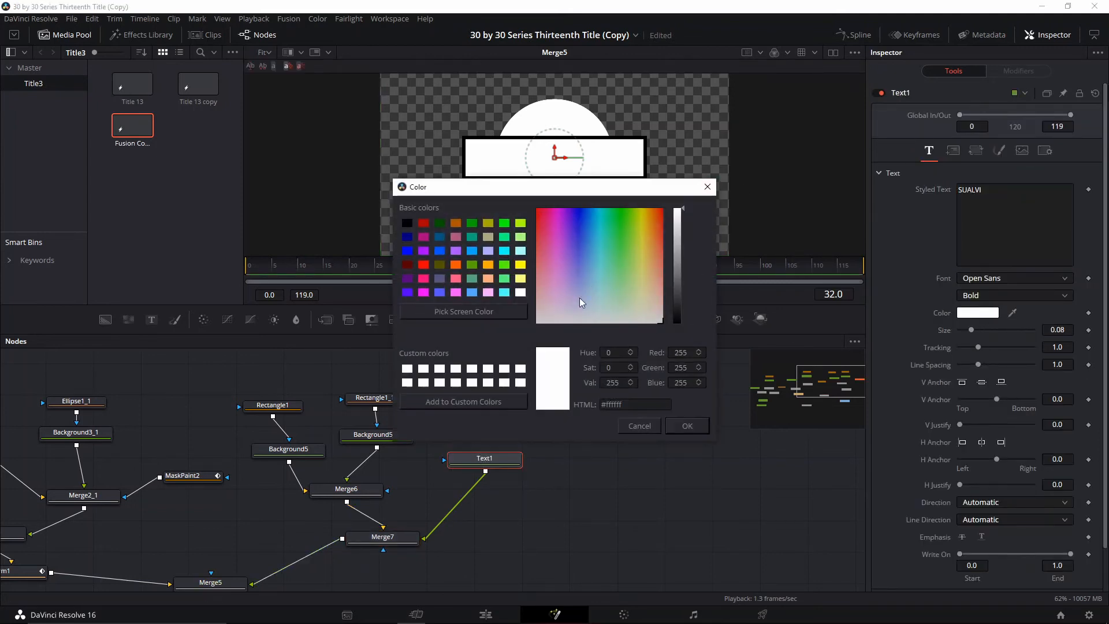
drag(674, 281, 683, 358)
click(688, 426)
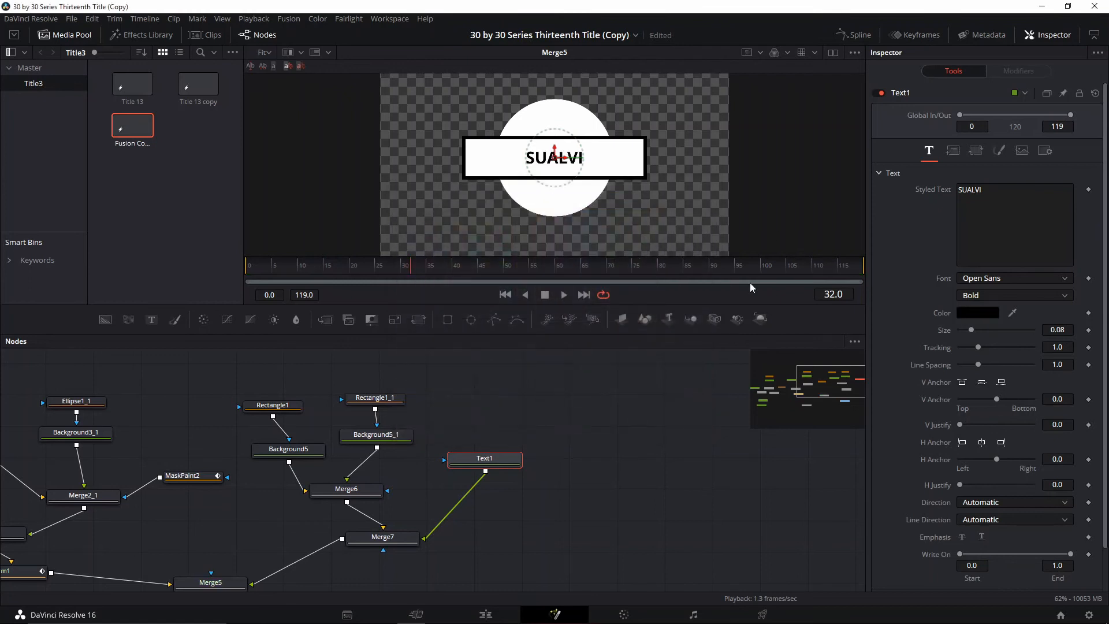
Style Text1 with size 0.1575, the NEXT ART font in Light, and tracking 1.039.
drag(972, 330, 986, 334)
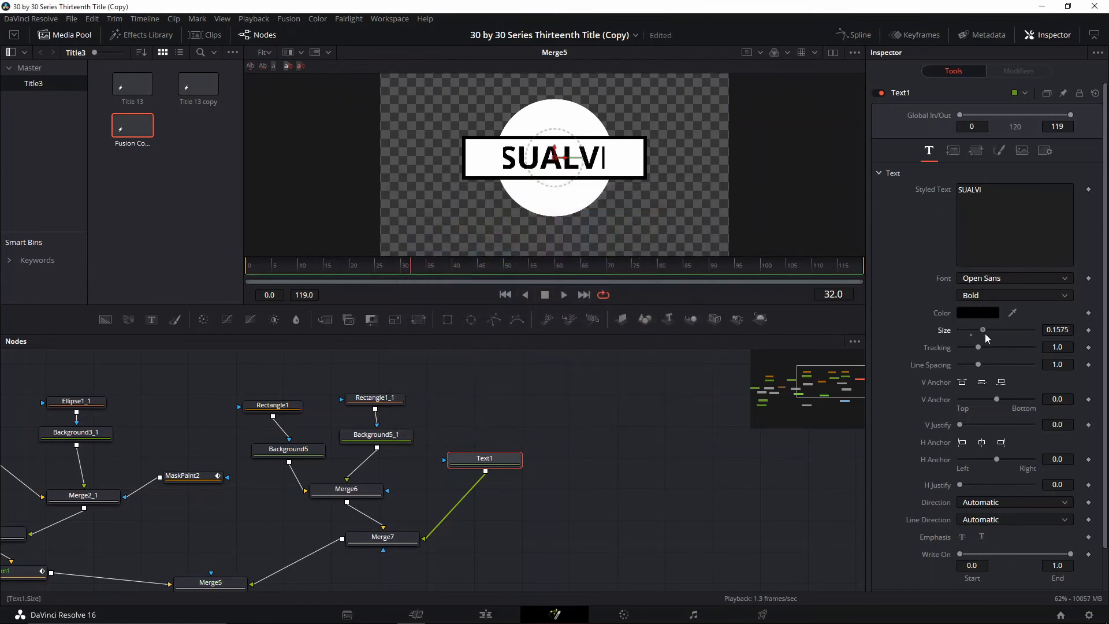
click(982, 279)
click(989, 405)
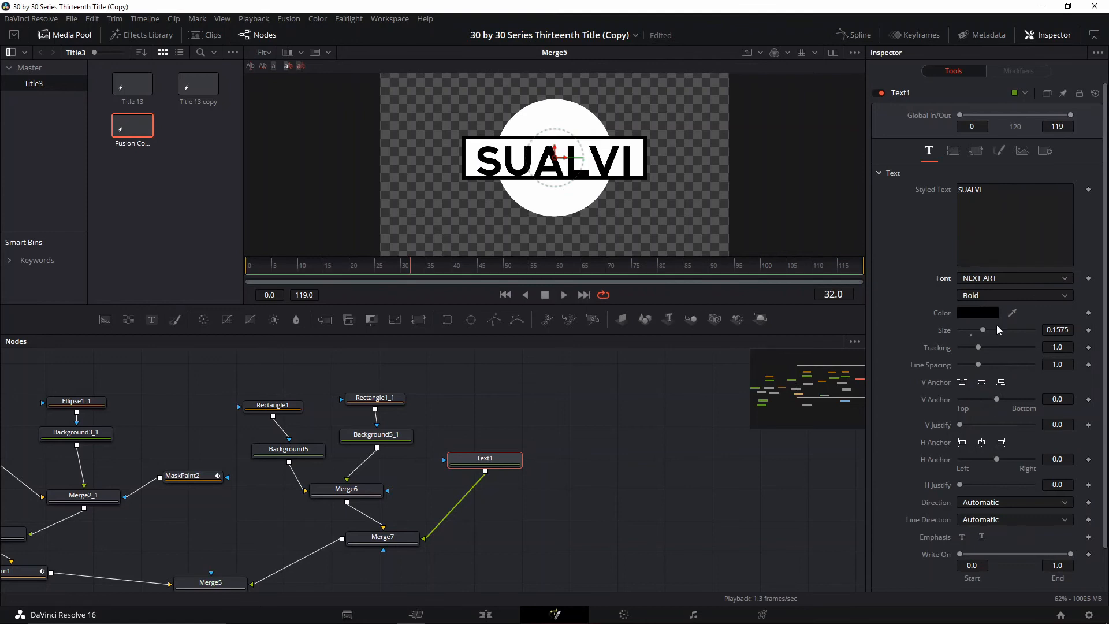
click(996, 295)
click(973, 323)
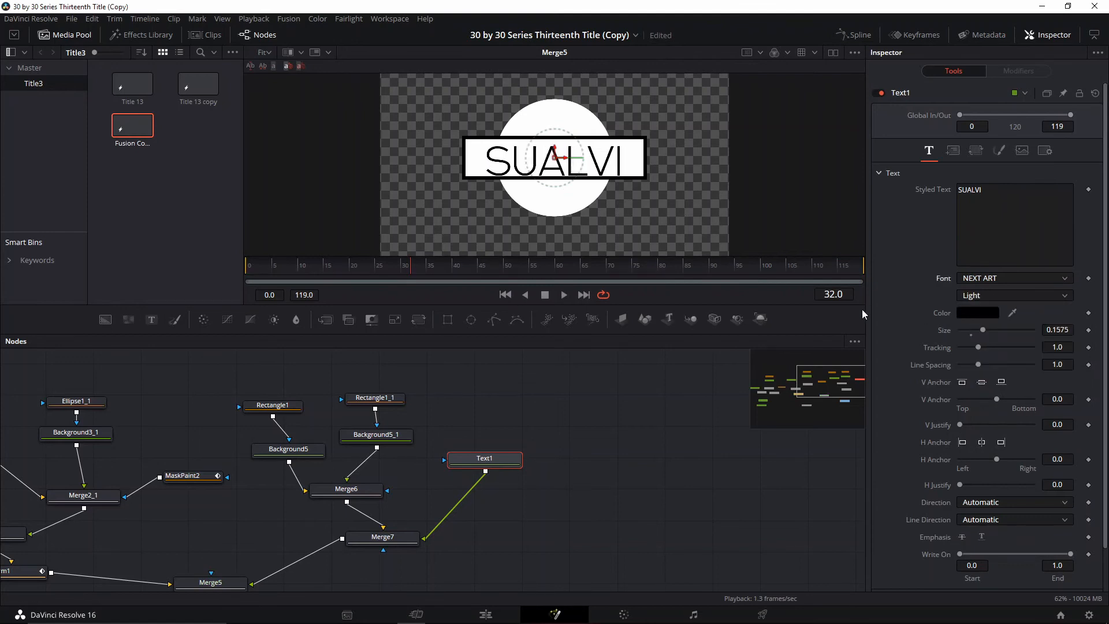
drag(978, 348, 982, 358)
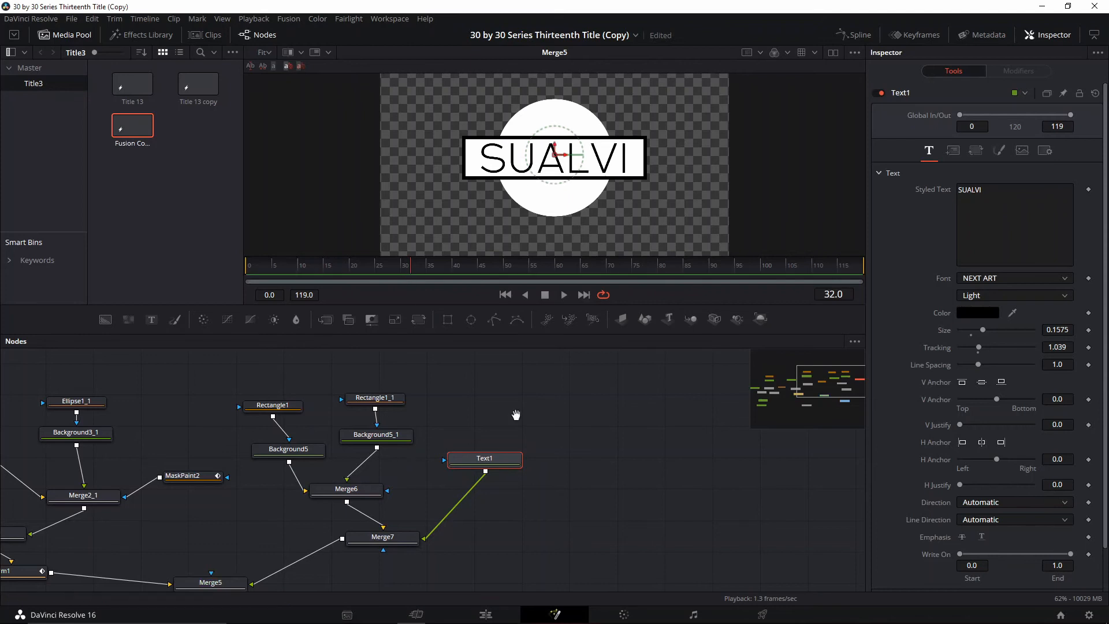
Set keyframes on the Width of Rectangle1 and Rectangle1_1 at frame 32, matching Transform1's last size keyframe.
drag(514, 415, 622, 389)
drag(232, 499, 311, 490)
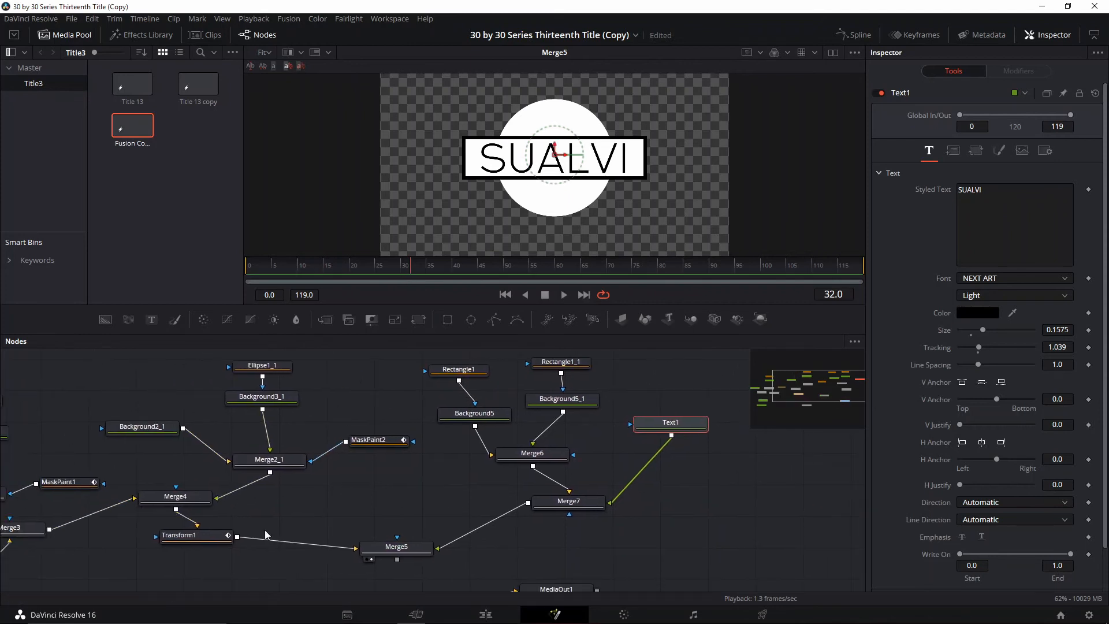
click(210, 536)
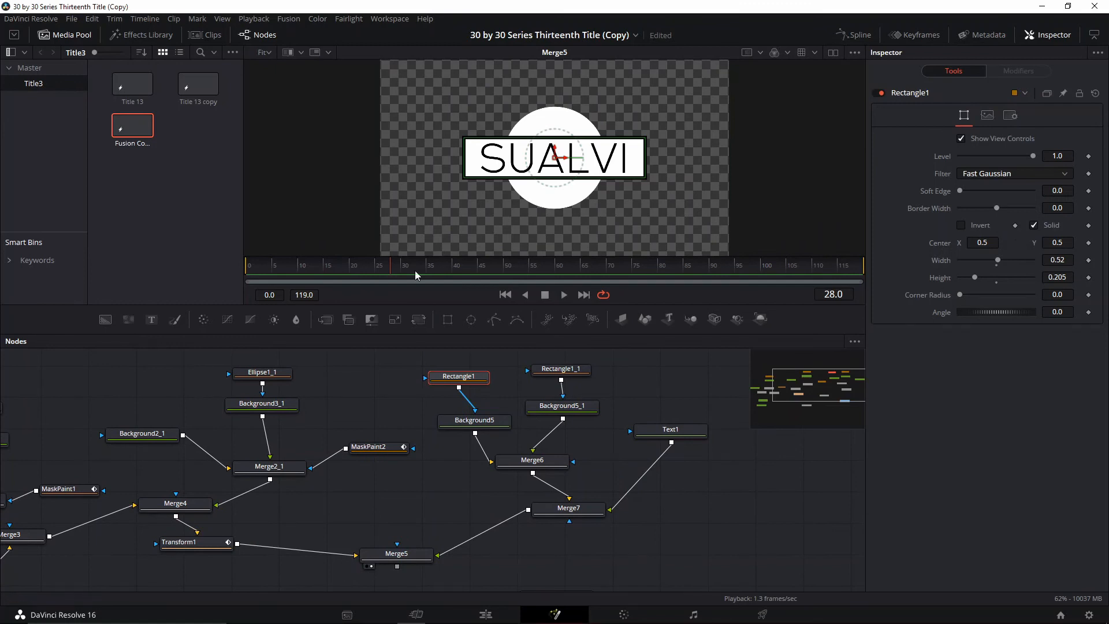
click(201, 546)
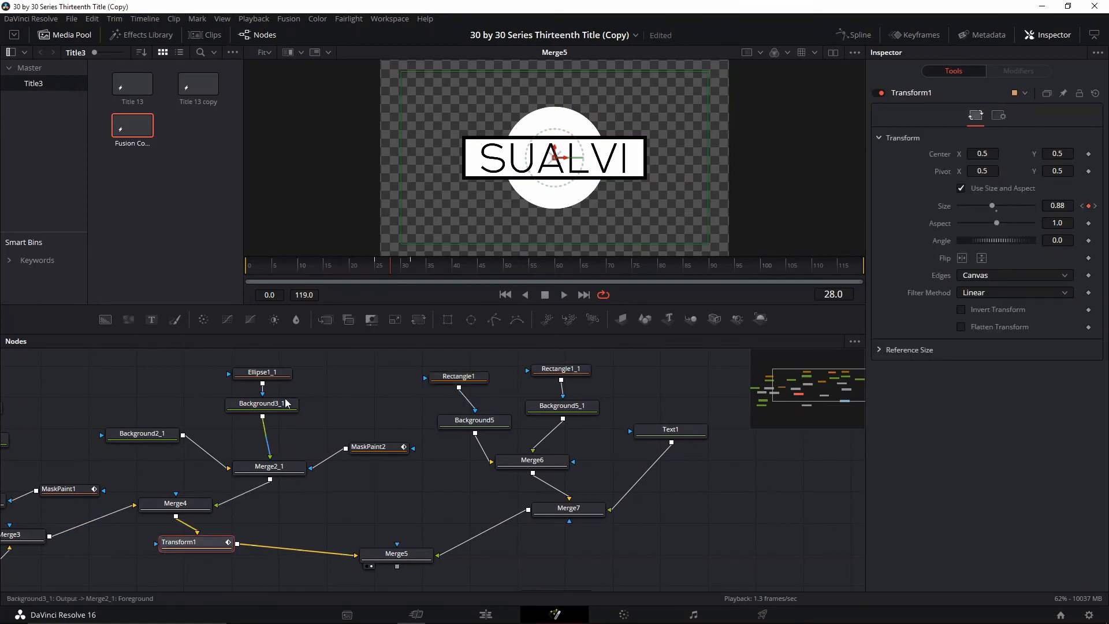
click(417, 265)
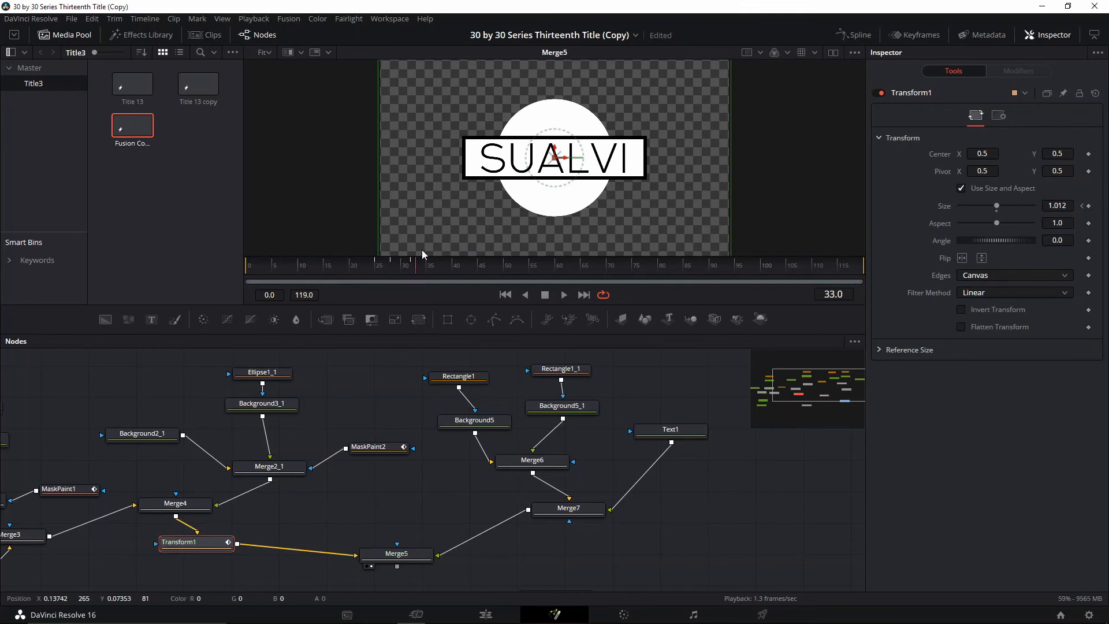
click(410, 268)
click(410, 269)
click(473, 381)
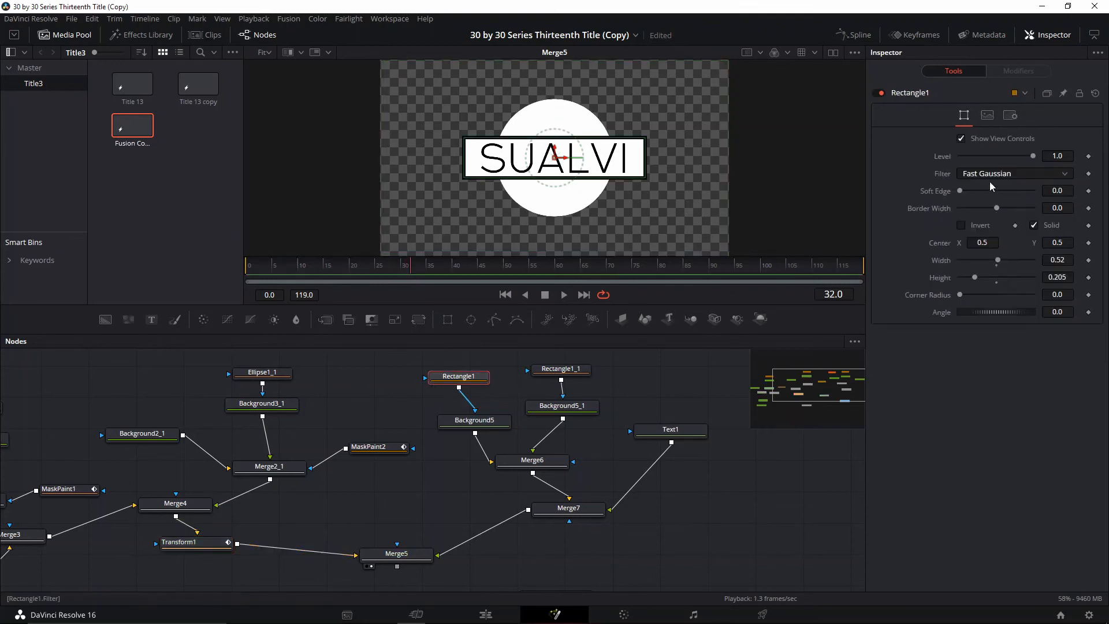
click(1089, 260)
click(563, 369)
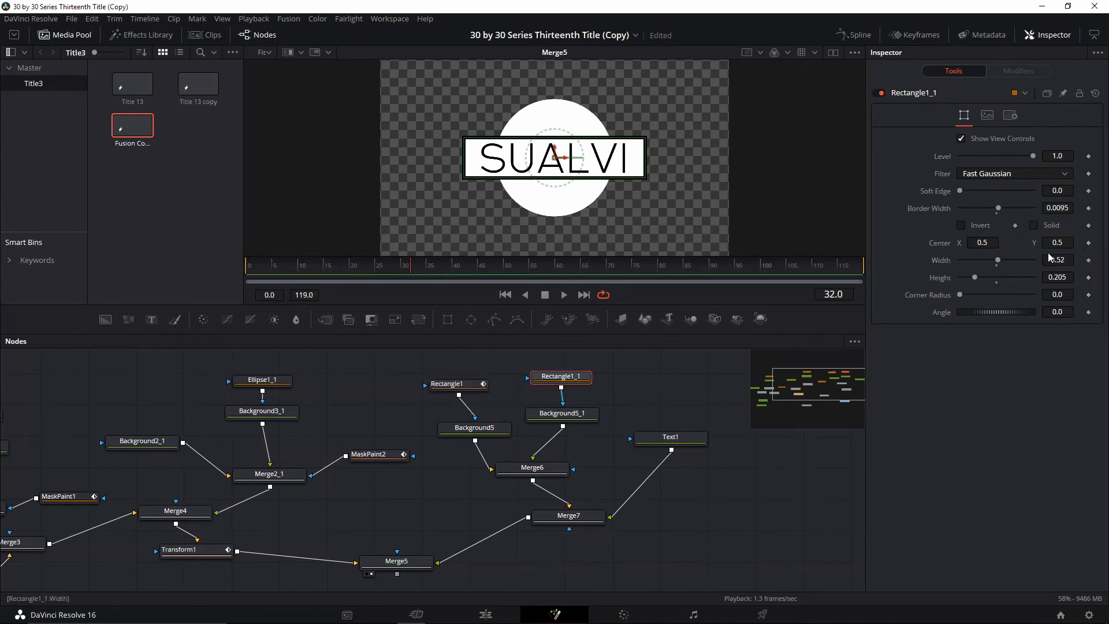
click(1088, 261)
Set a keyframe on Text1's Write On at frame 33.
click(676, 441)
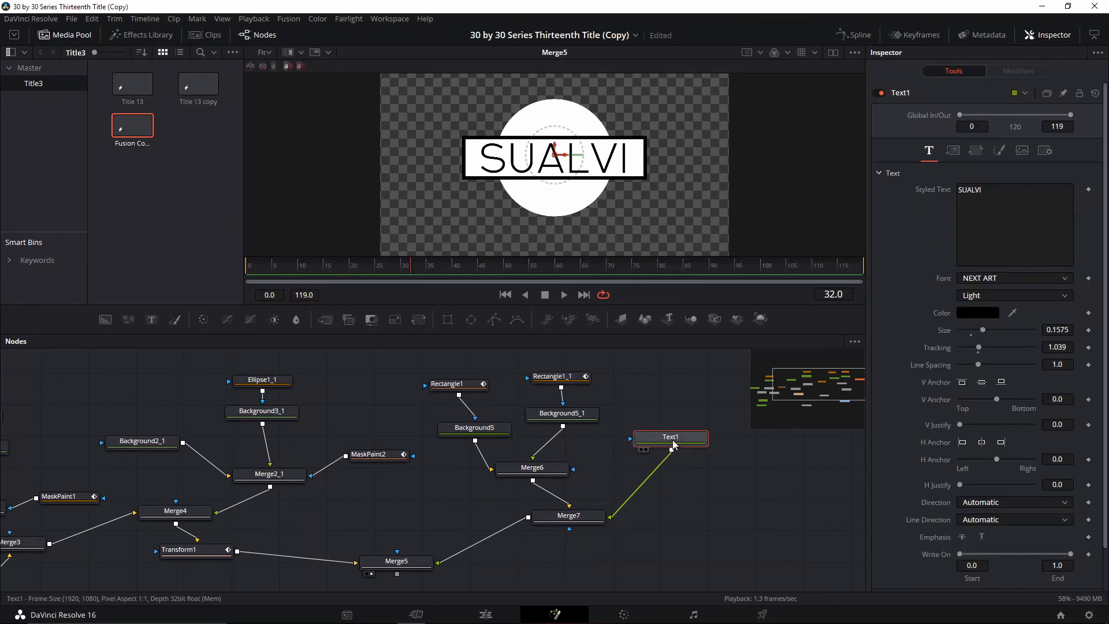
scroll(1038, 439, down, 2)
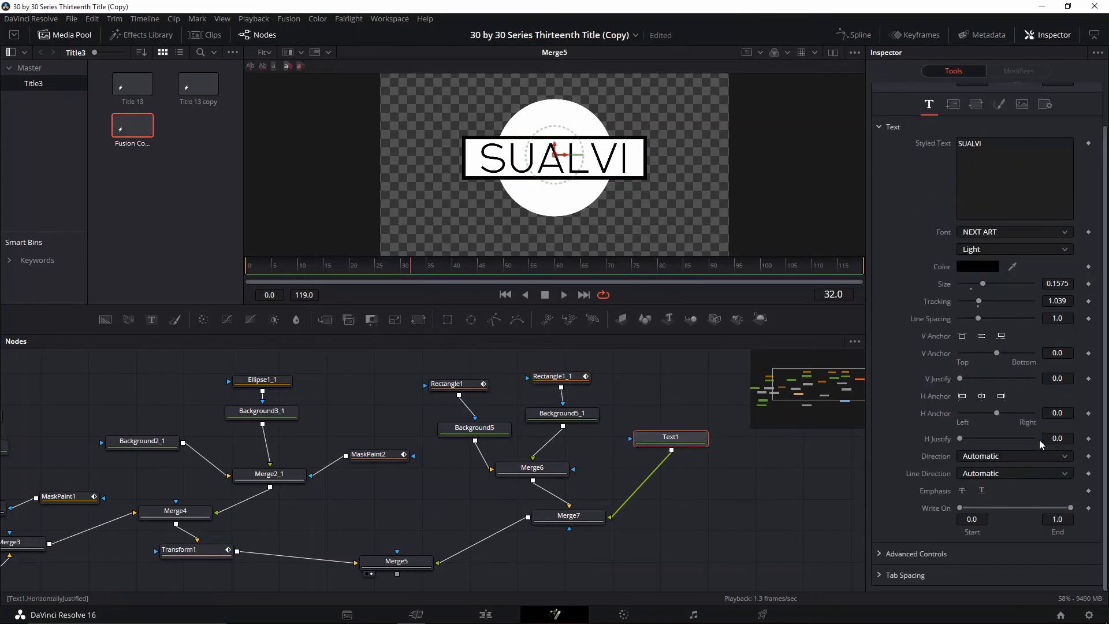
click(1089, 508)
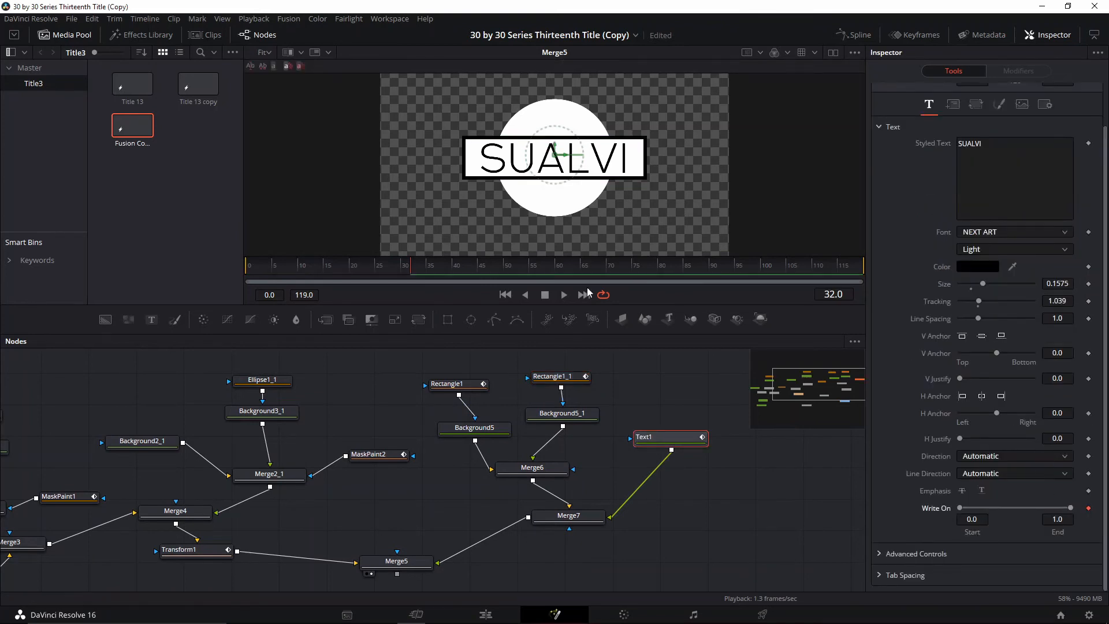
click(1088, 507)
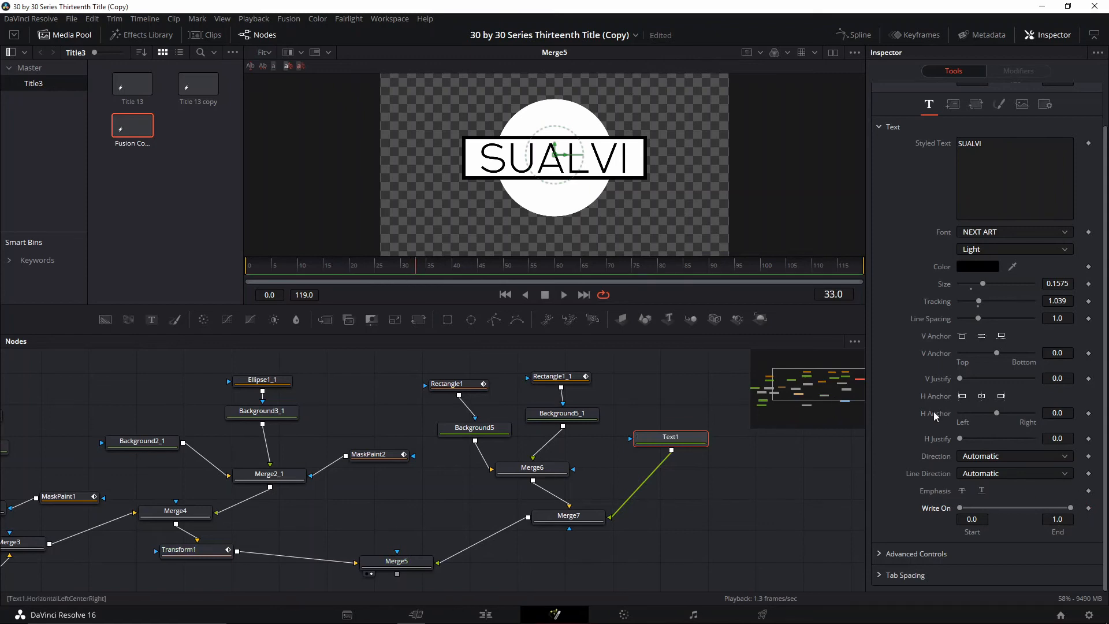
click(1089, 508)
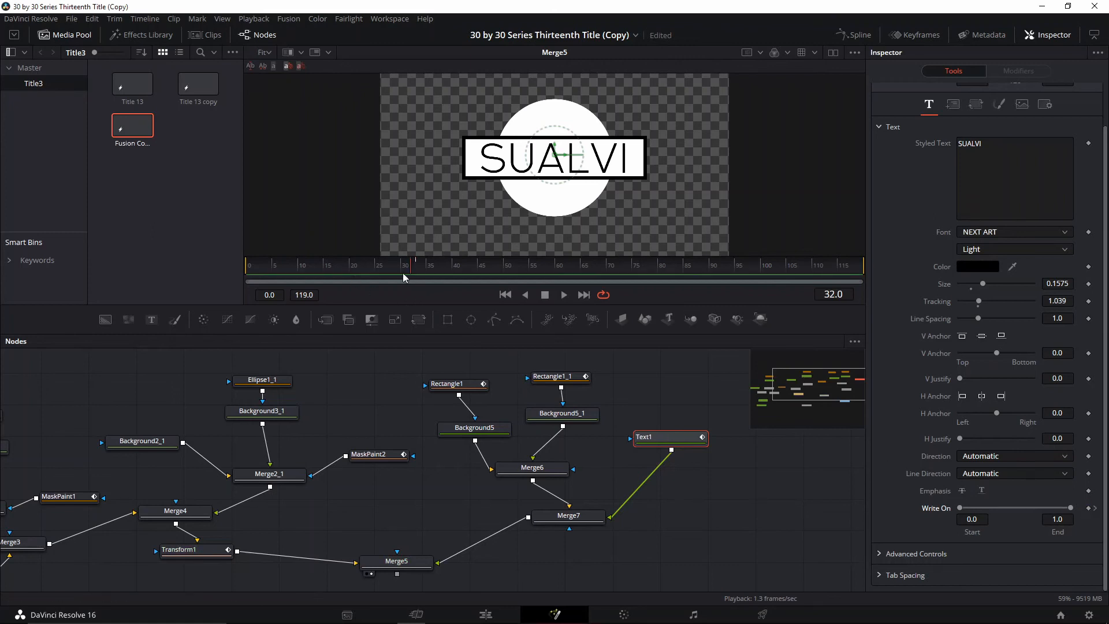
Set the Width of Rectangle1 and Rectangle1_1 to 0 at frame 28, where Transform1 has its middle size keyframe.
click(195, 554)
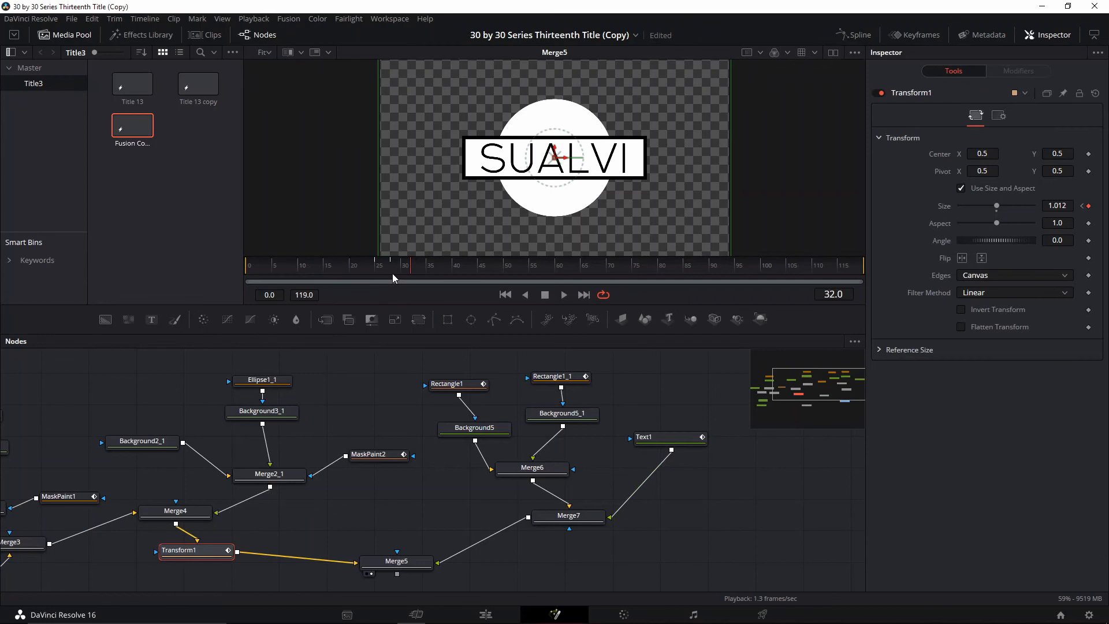
click(390, 265)
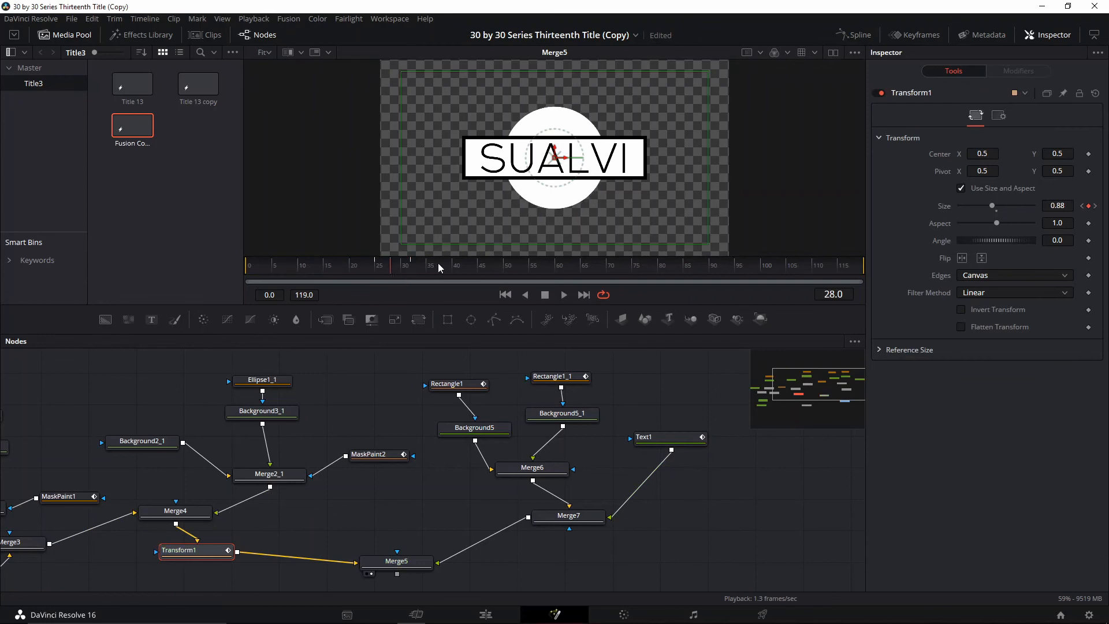
click(454, 384)
drag(998, 260, 940, 261)
click(551, 376)
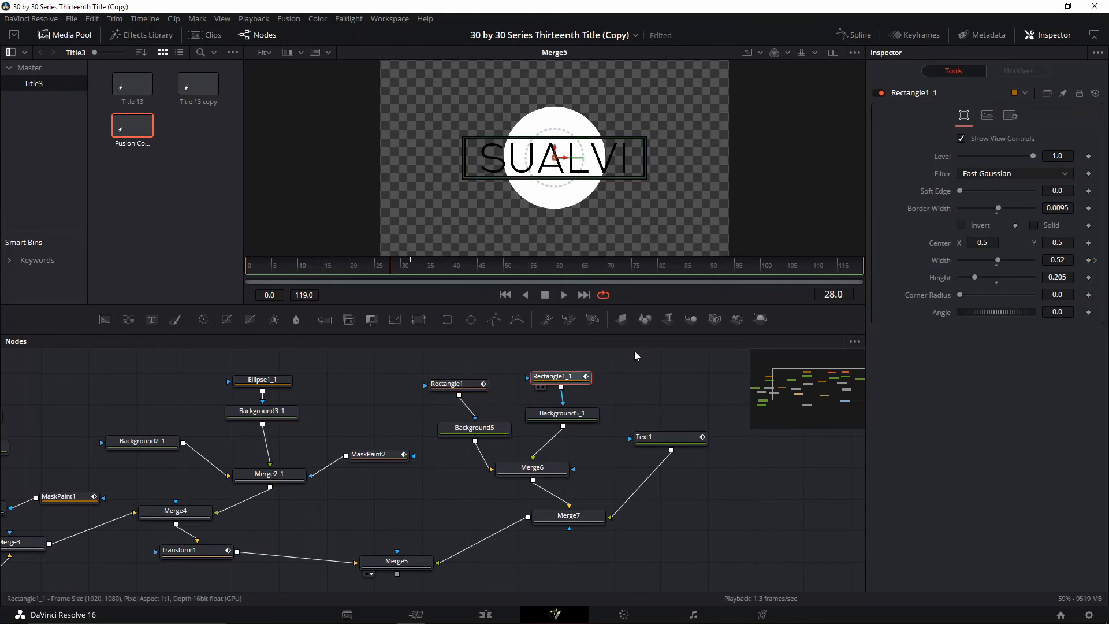
drag(947, 259, 883, 264)
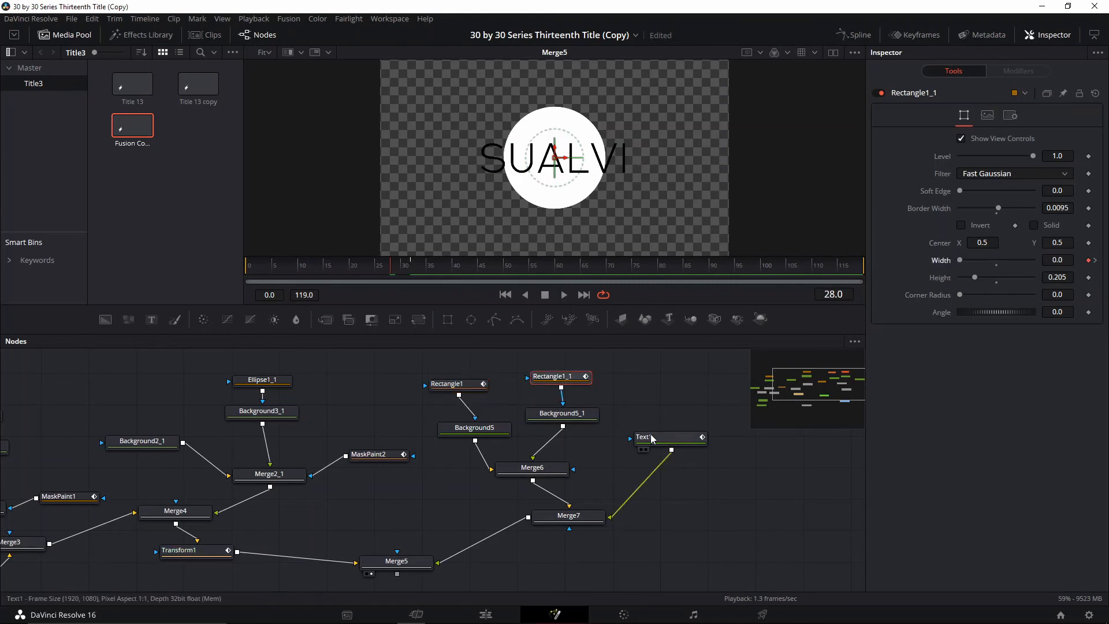
Set Text1's Write On Start and End both to 0.5 at frame 28.
click(672, 445)
double_click(978, 563)
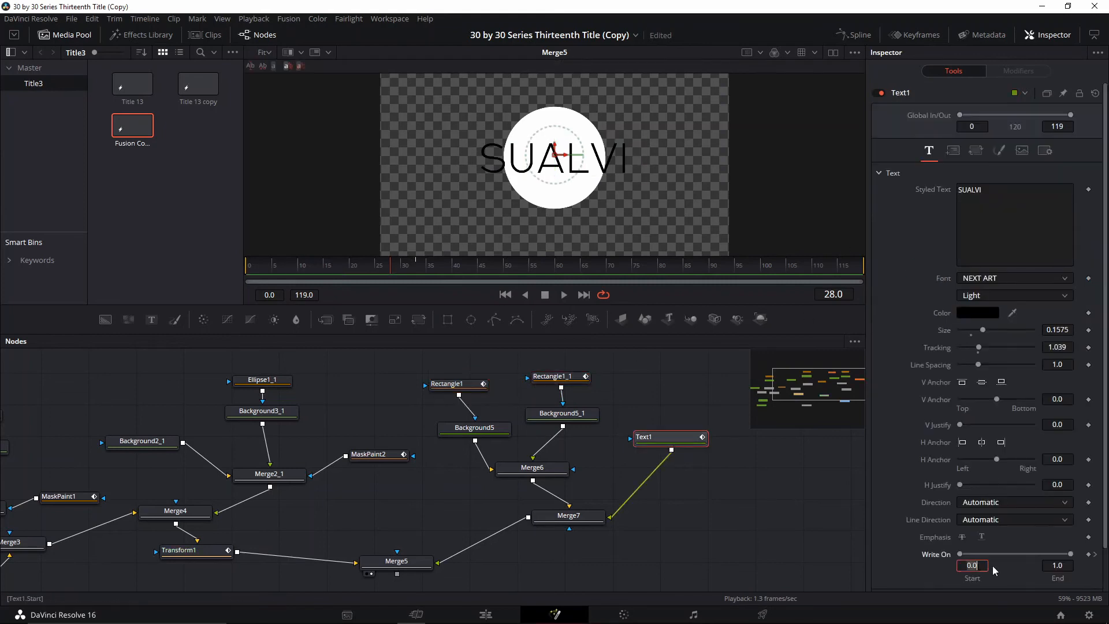
text(.5)
key(Tab)
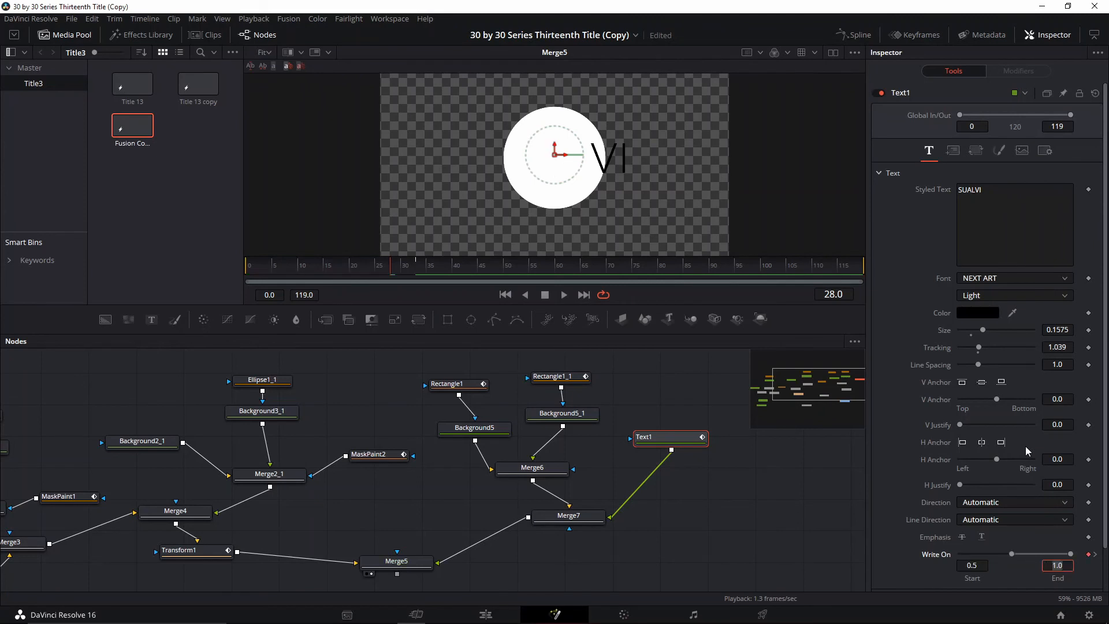
text(.5)
key(Tab)
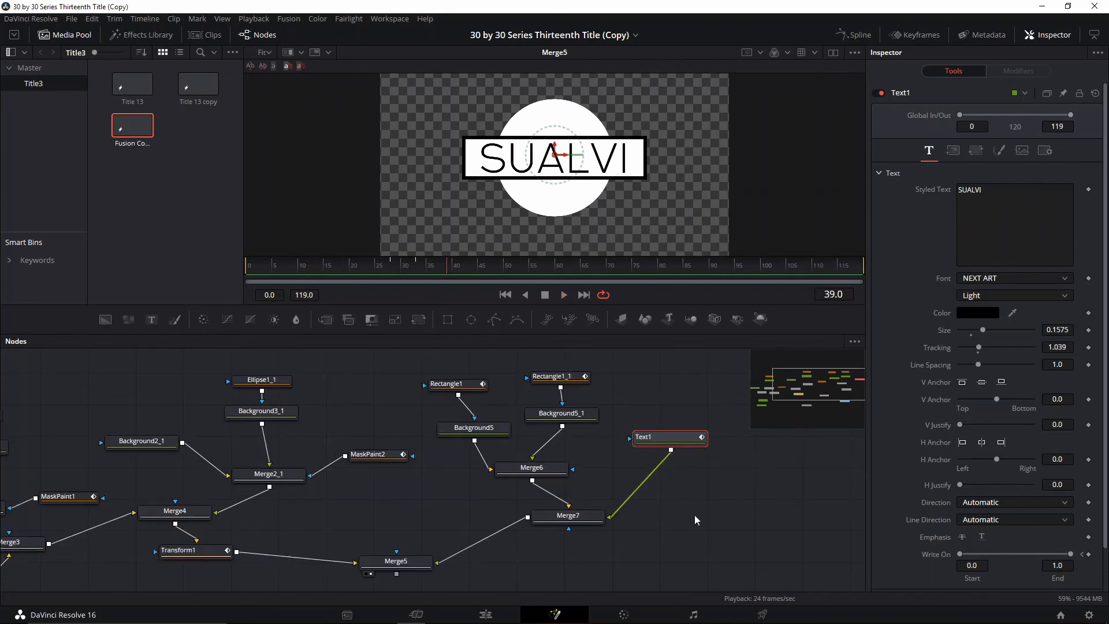
Tidy the node graph by moving MediaOut1 and Merge1 further along, clear of the Merge5 and Merge7 branches.
scroll(669, 465, down, 3)
scroll(669, 465, down, 3)
drag(653, 472, 675, 519)
scroll(618, 487, up, 3)
drag(581, 532, 715, 512)
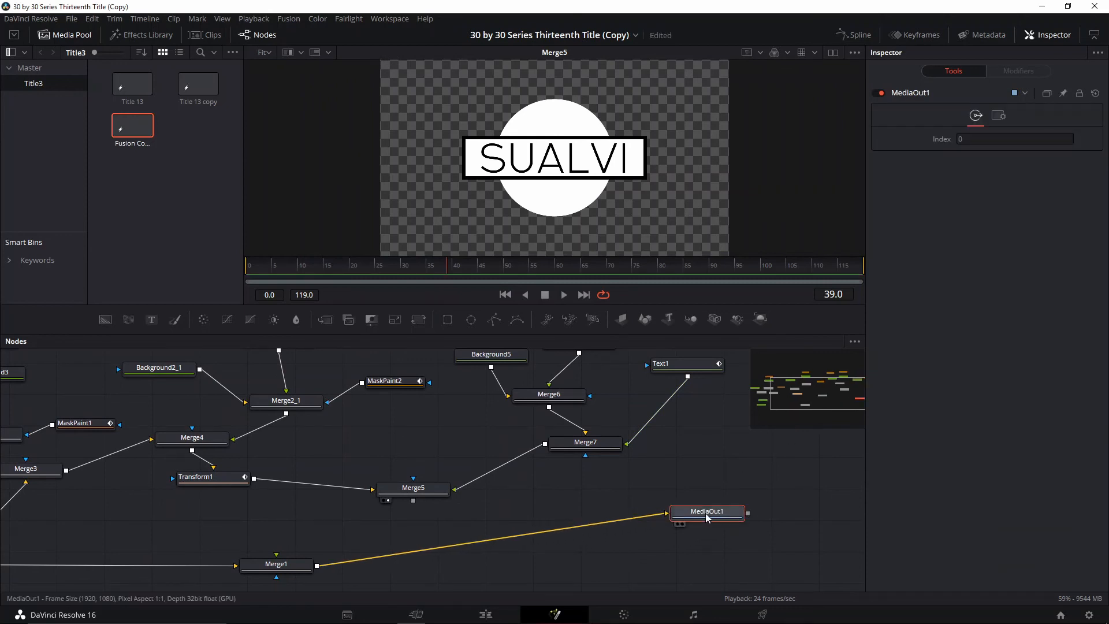
drag(706, 513, 771, 541)
drag(291, 572, 505, 579)
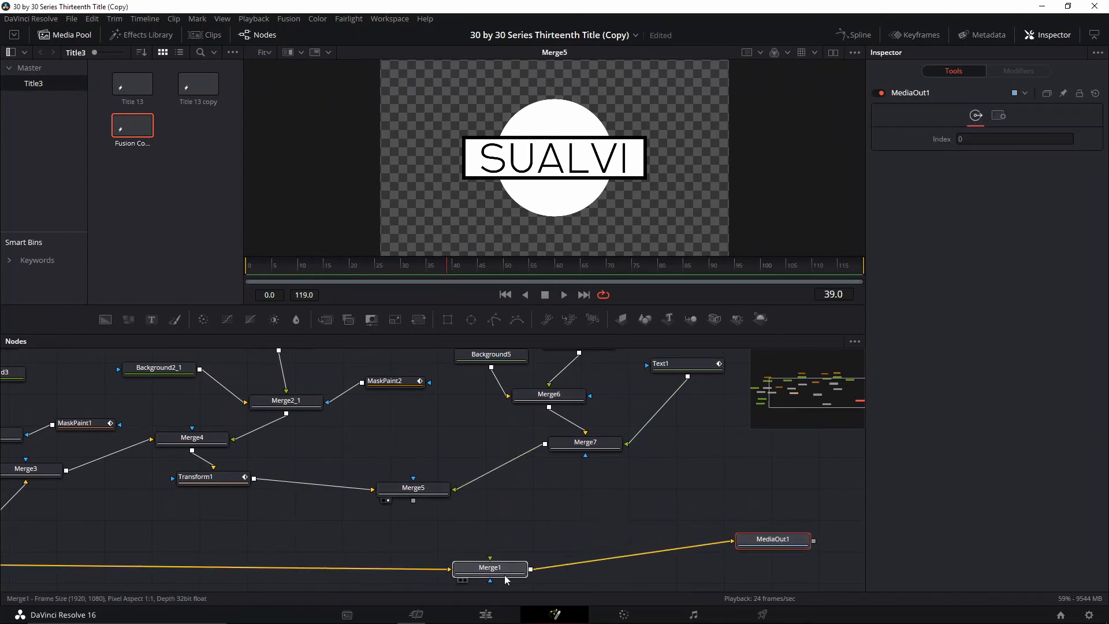
Open the Spline editor and display the curves of the animated ellipse, mask paint, rectangle and text nodes, leaving out Transform1.
drag(693, 442, 719, 520)
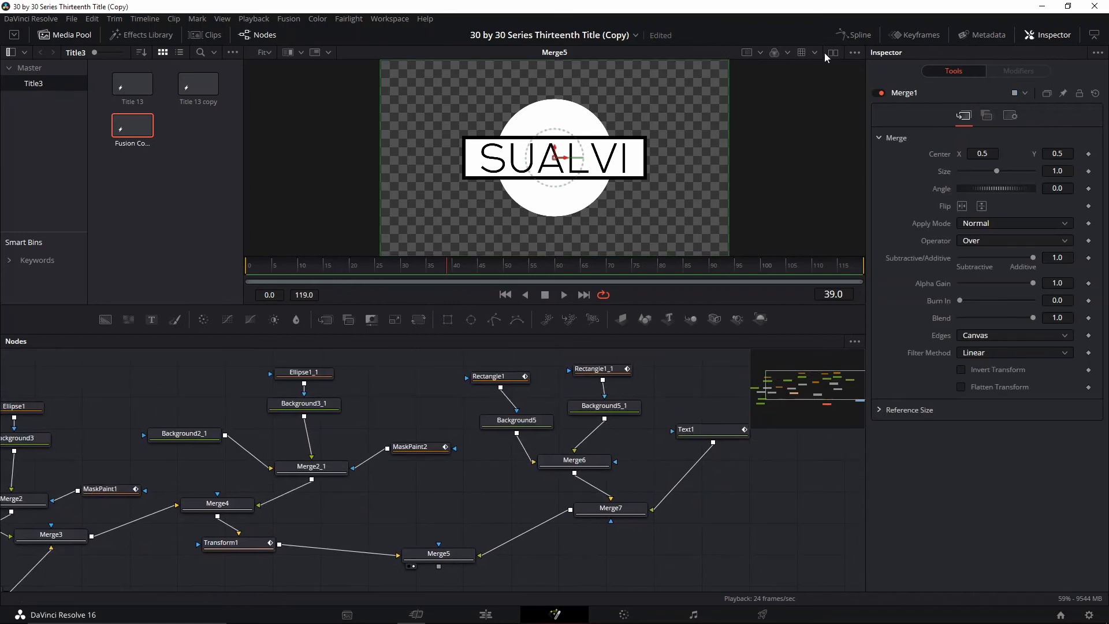
click(843, 38)
click(597, 372)
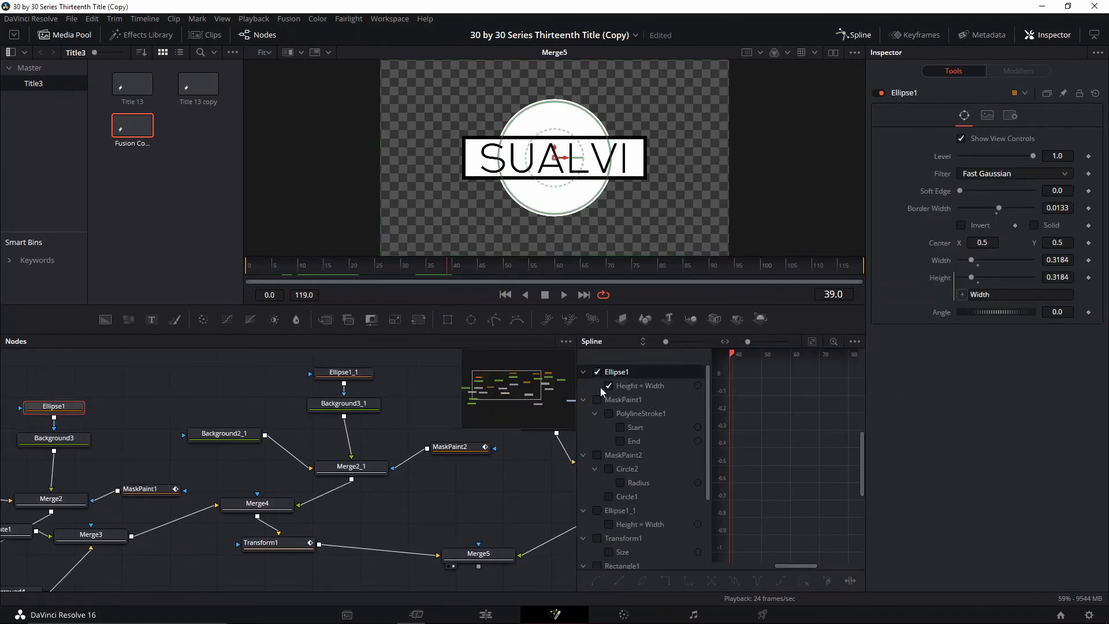
click(598, 400)
click(599, 455)
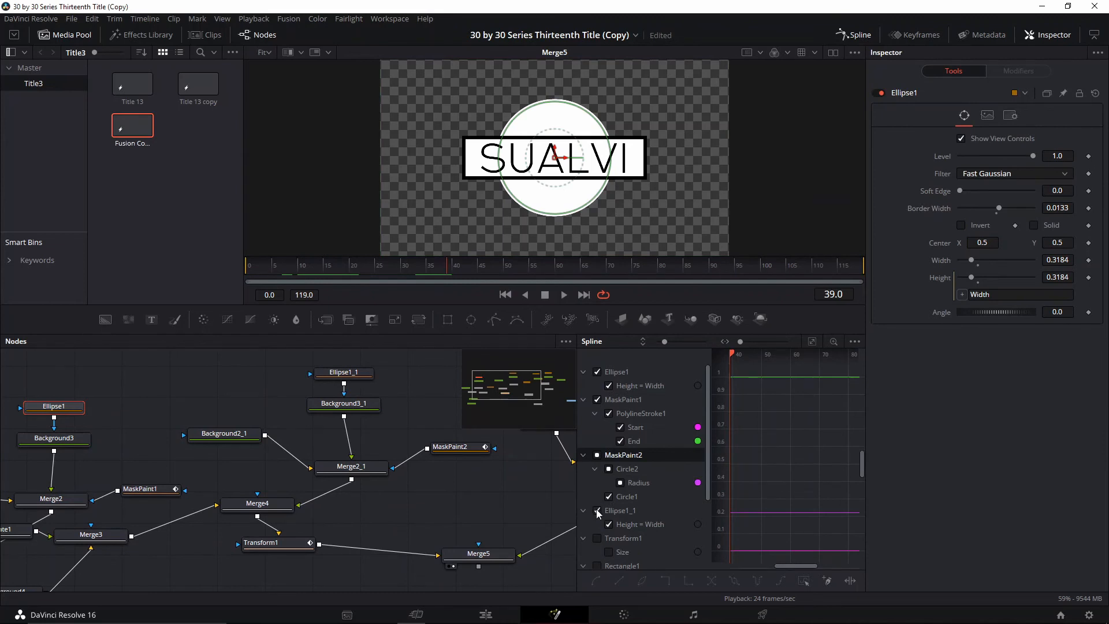
scroll(597, 513, down, 2)
click(597, 455)
click(597, 482)
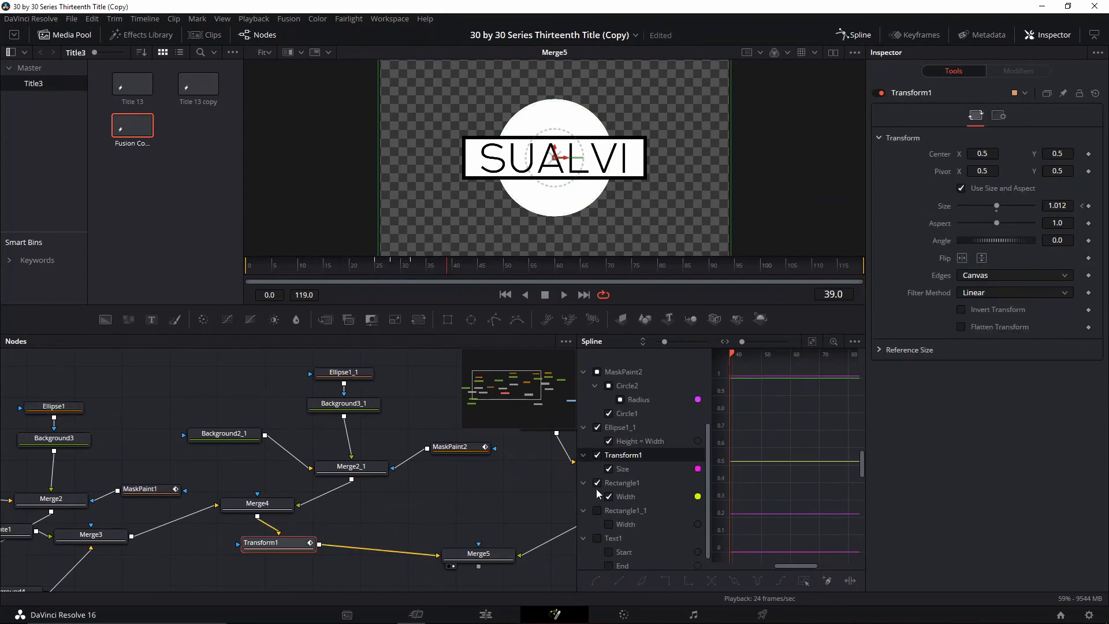
scroll(598, 514, down, 1)
click(597, 524)
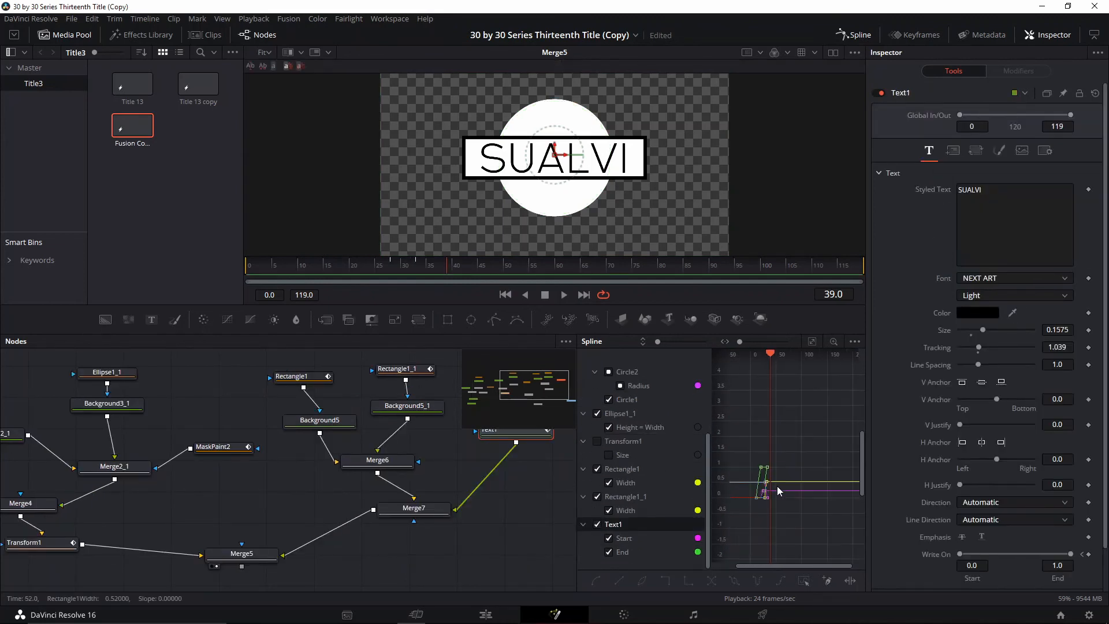
Apply easing to the keyframes of the displayed curves with Ease In 33 and Ease Out 70.
mouse_move(780, 519)
mouse_down()
mouse_move(810, 499)
mouse_move(773, 507)
mouse_up()
key(t)
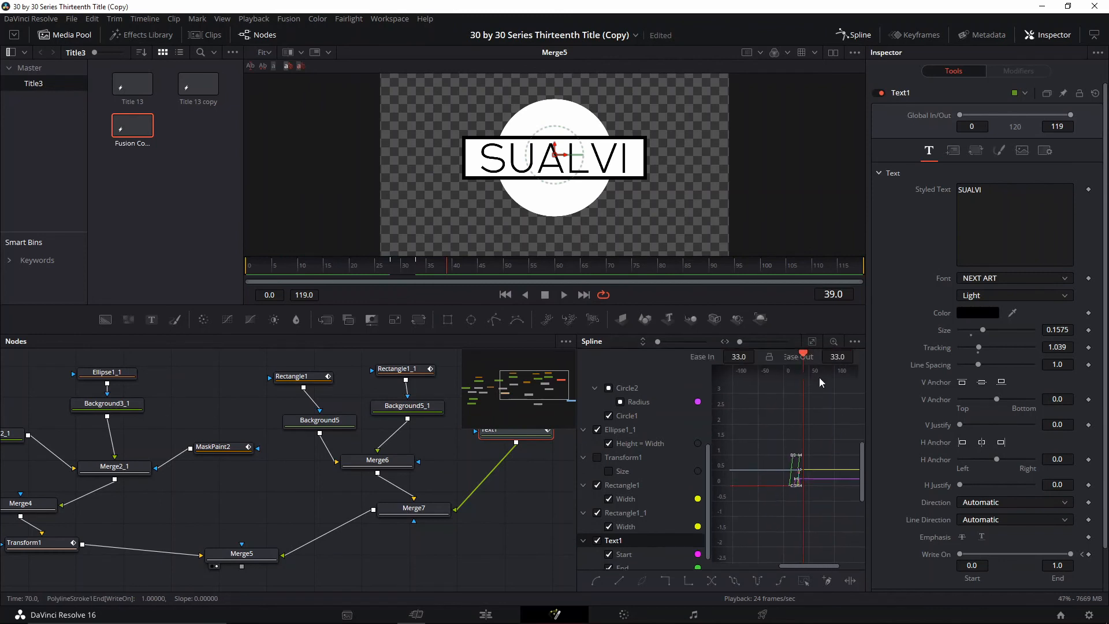
mouse_move(849, 355)
mouse_down()
mouse_move(865, 355)
mouse_move(850, 354)
mouse_up()
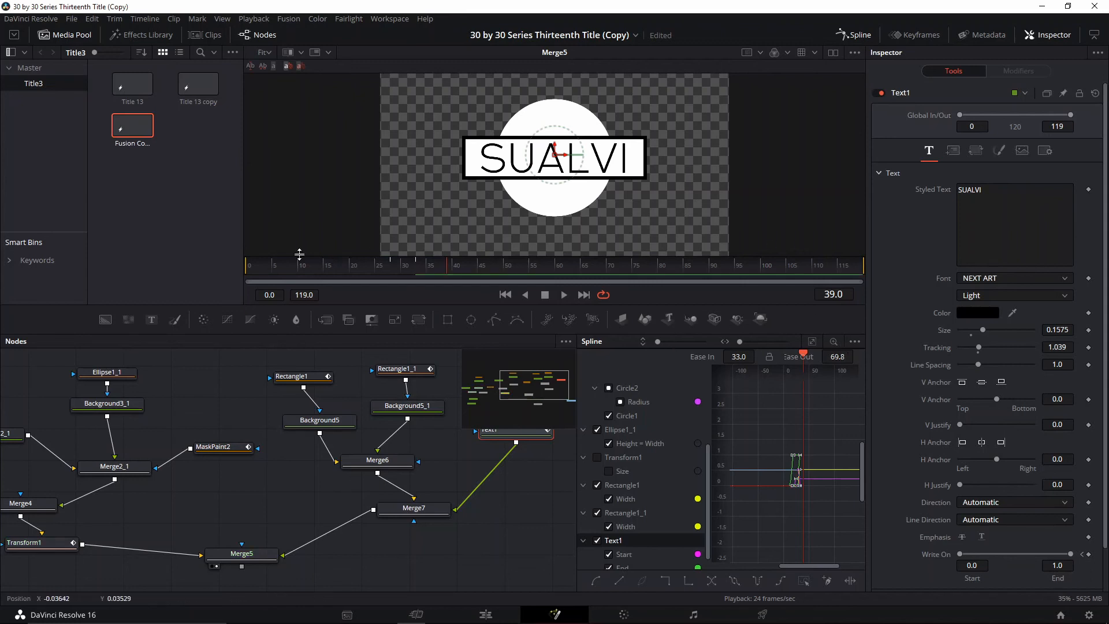
click(837, 356)
text(7)
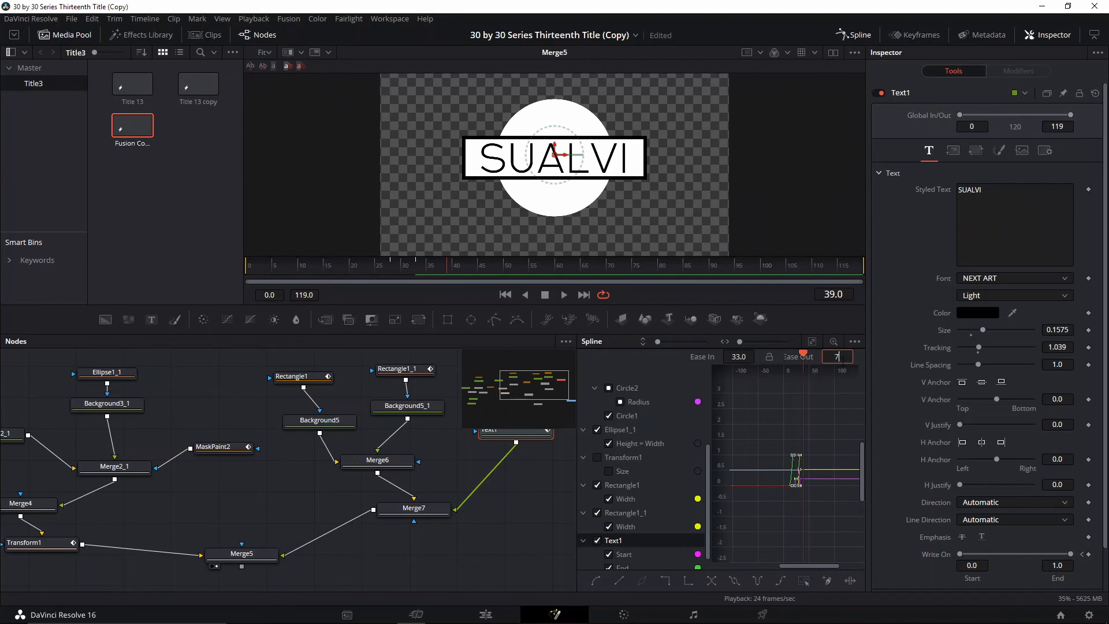
text(0)
key(Return)
click(283, 275)
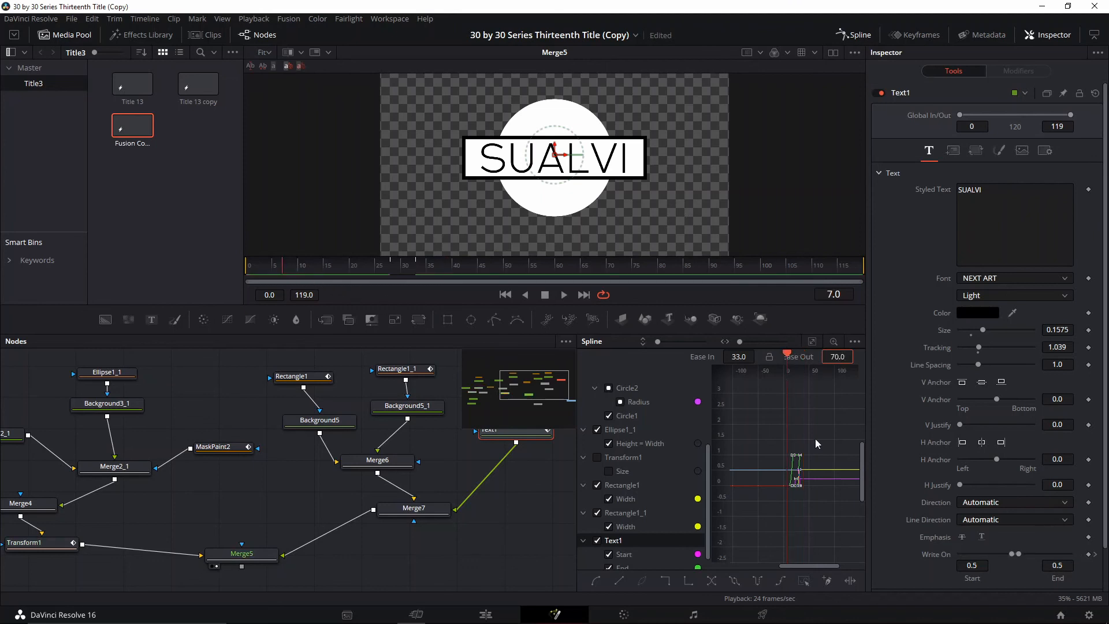
Add Transform1's Size curve to the displayed splines and select all their keyframes, then close the Spline editor.
click(598, 459)
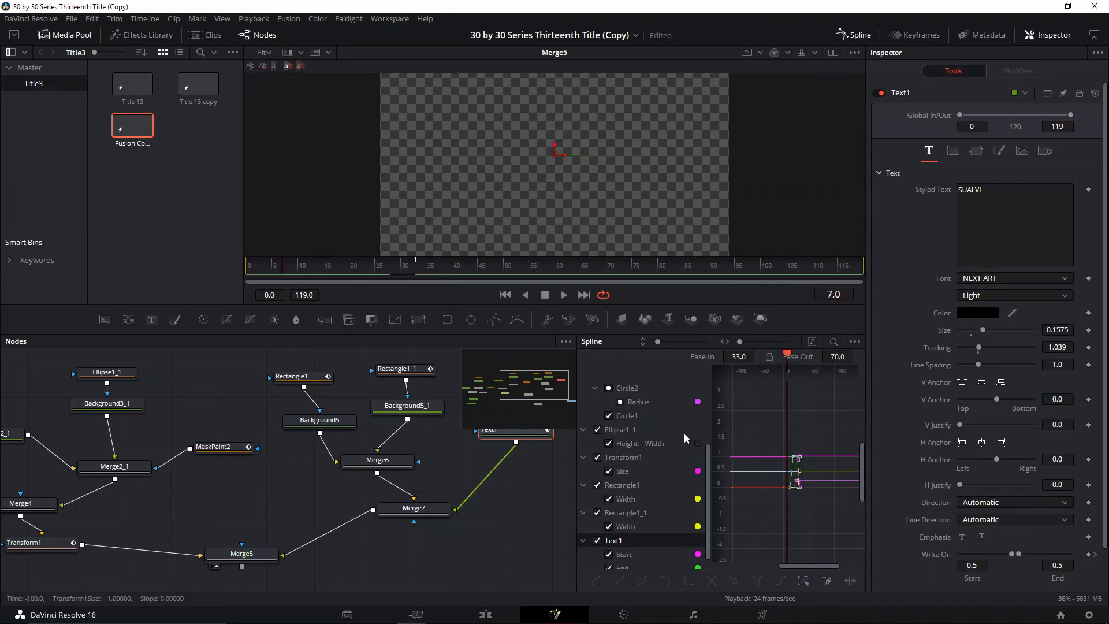
drag(743, 422, 857, 550)
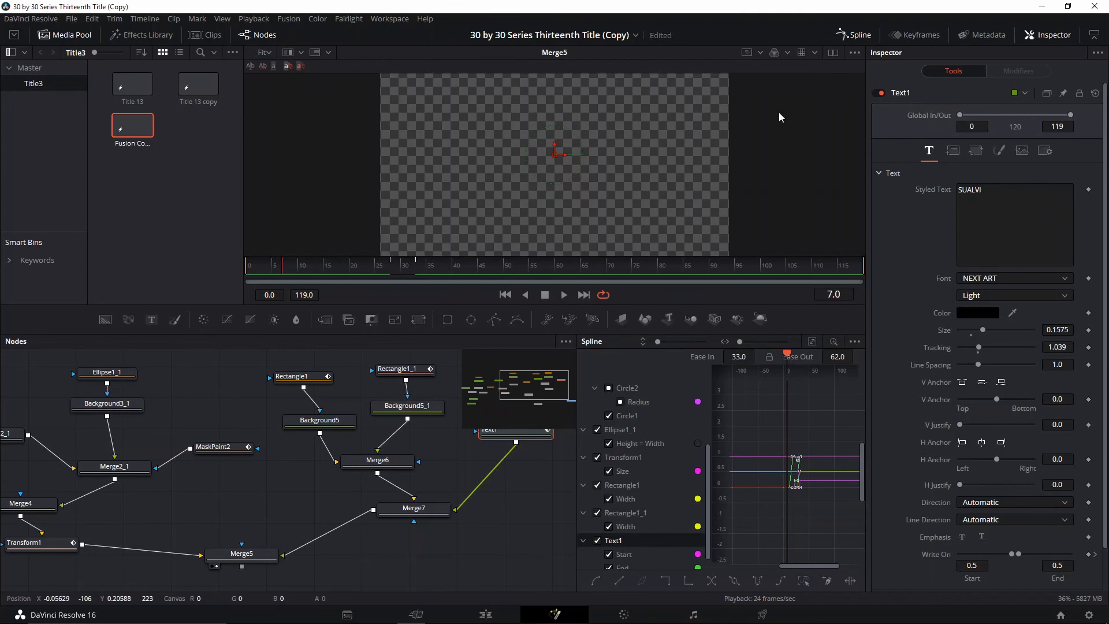
click(861, 34)
click(274, 275)
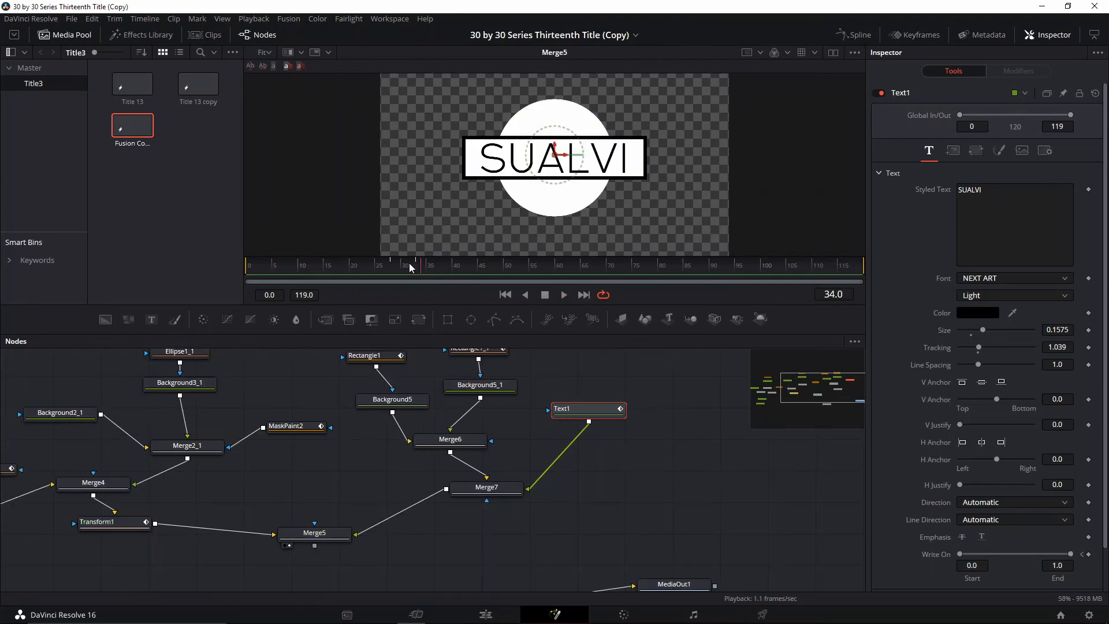
Open the Keyframes editor and limit its list to the selected Rectangle1, Rectangle1_1 and Text1 nodes.
drag(410, 267, 392, 266)
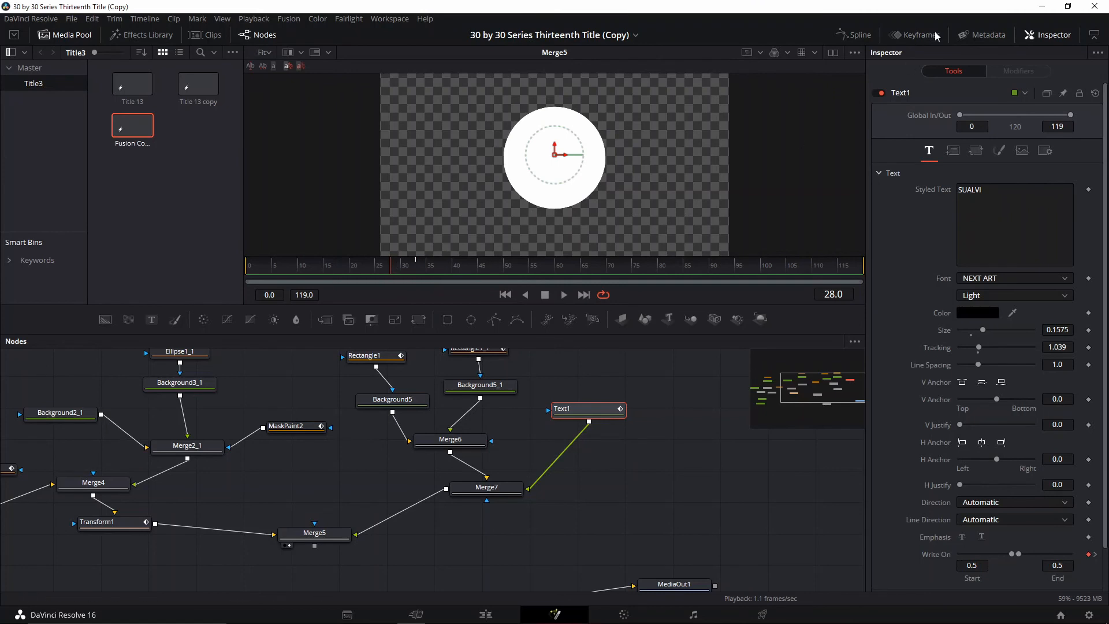
click(916, 32)
drag(497, 519, 322, 552)
drag(326, 434, 383, 456)
click(254, 411)
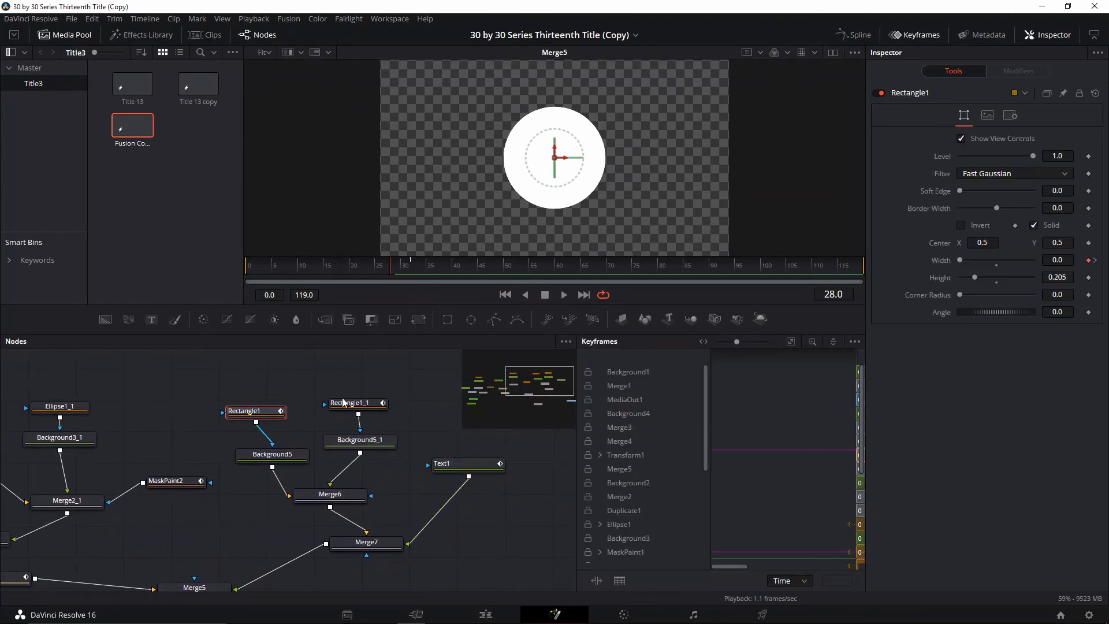
ctrl+click(363, 408)
ctrl+click(457, 464)
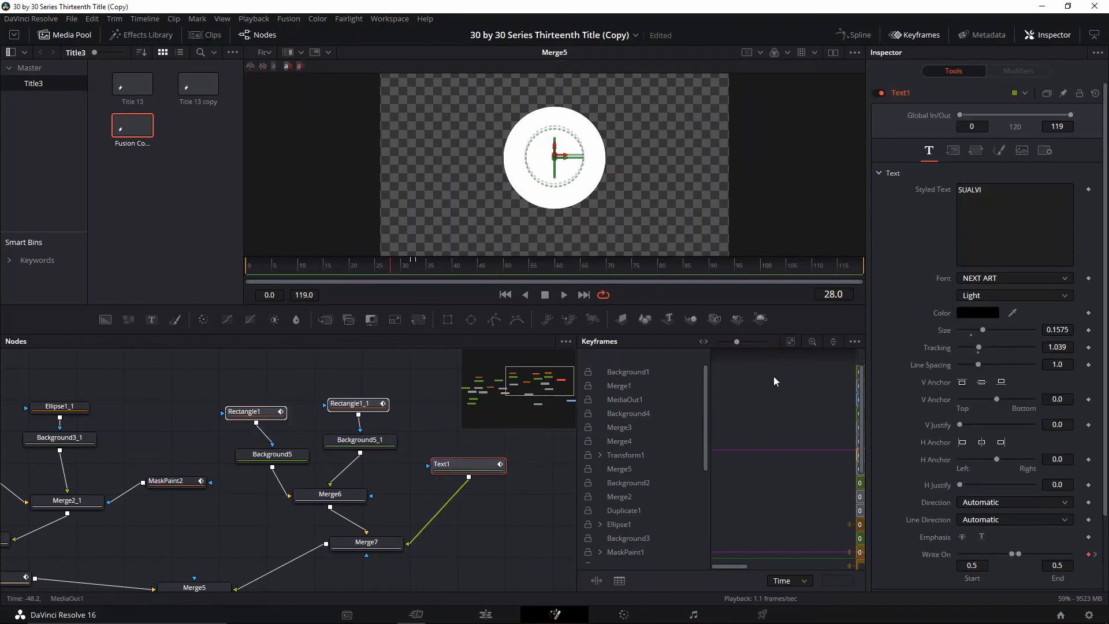
click(855, 341)
click(768, 355)
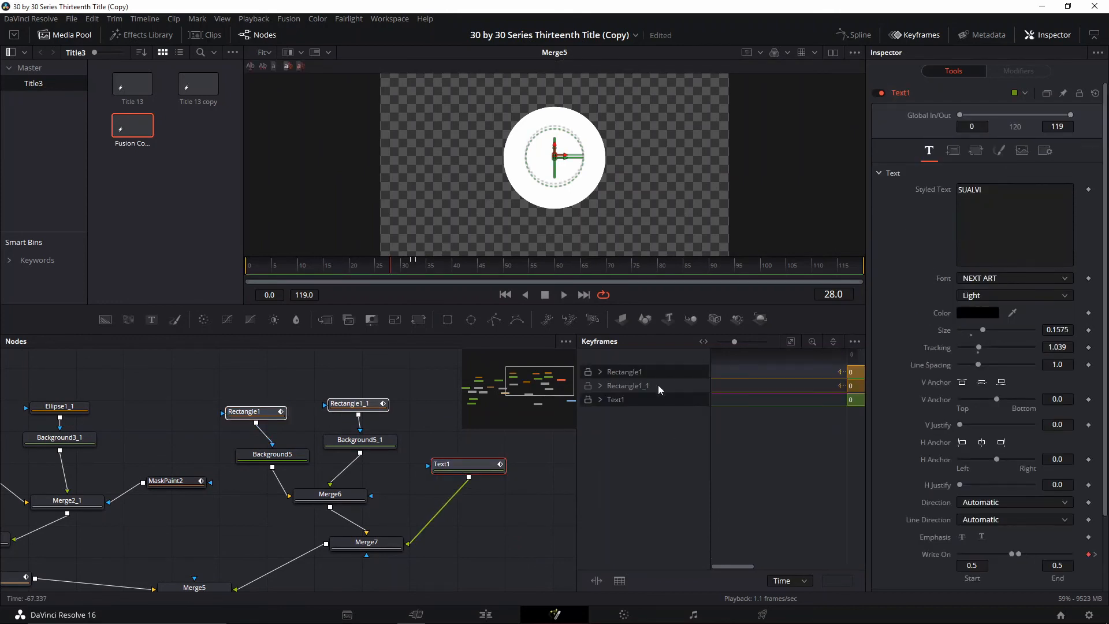
Shift the Width keyframes of both rectangles and Text1's Start and End keyframes about 3 frames later, then play the result.
click(600, 373)
click(600, 399)
click(600, 427)
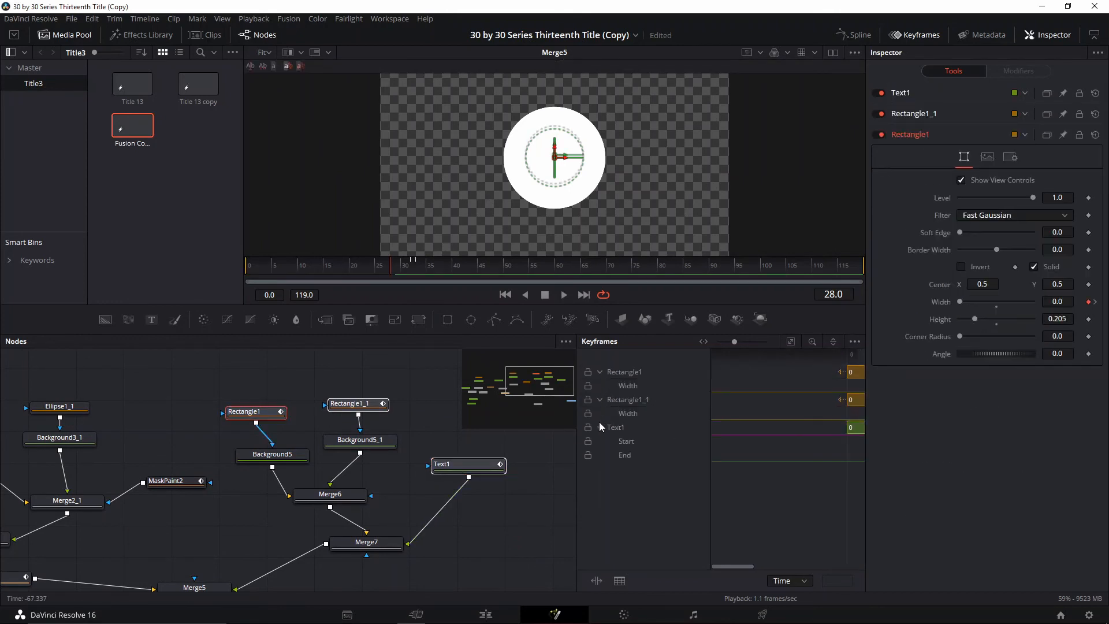
drag(743, 531, 662, 516)
drag(763, 504, 710, 503)
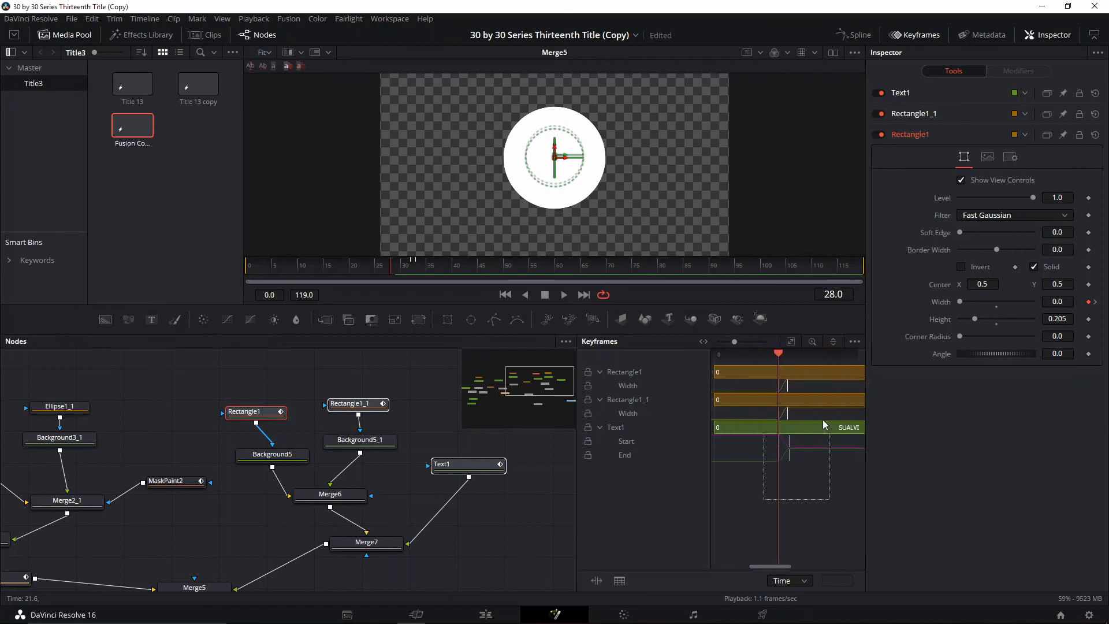
drag(813, 380, 795, 388)
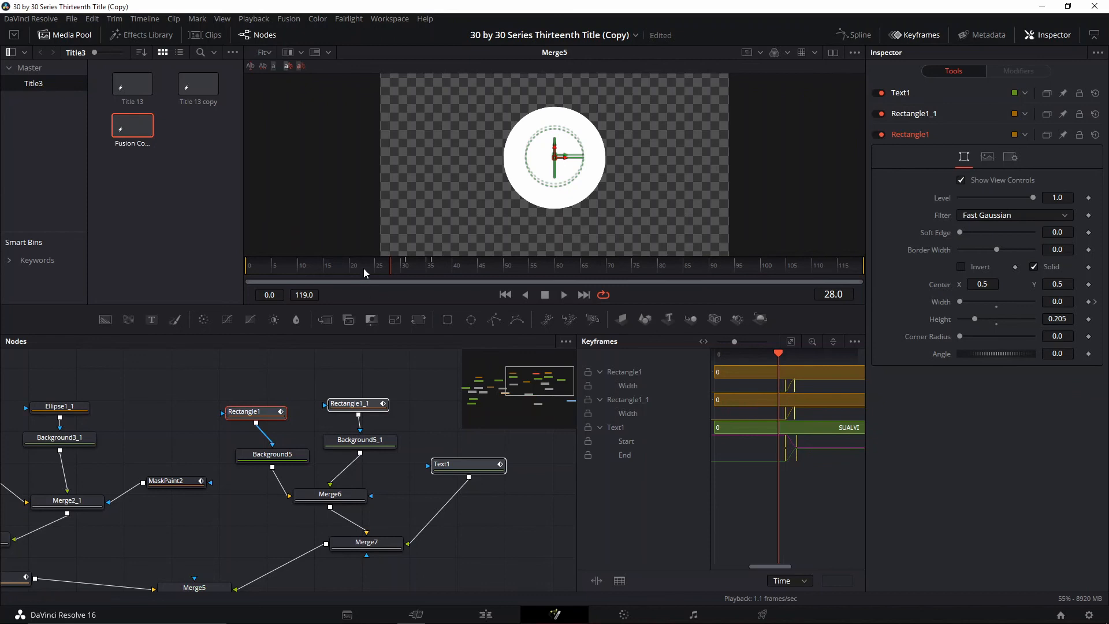
key(space)
Bring Merge1 closer to Merge5 and connect Merge5's output to it as foreground over Background1.
drag(553, 462, 415, 375)
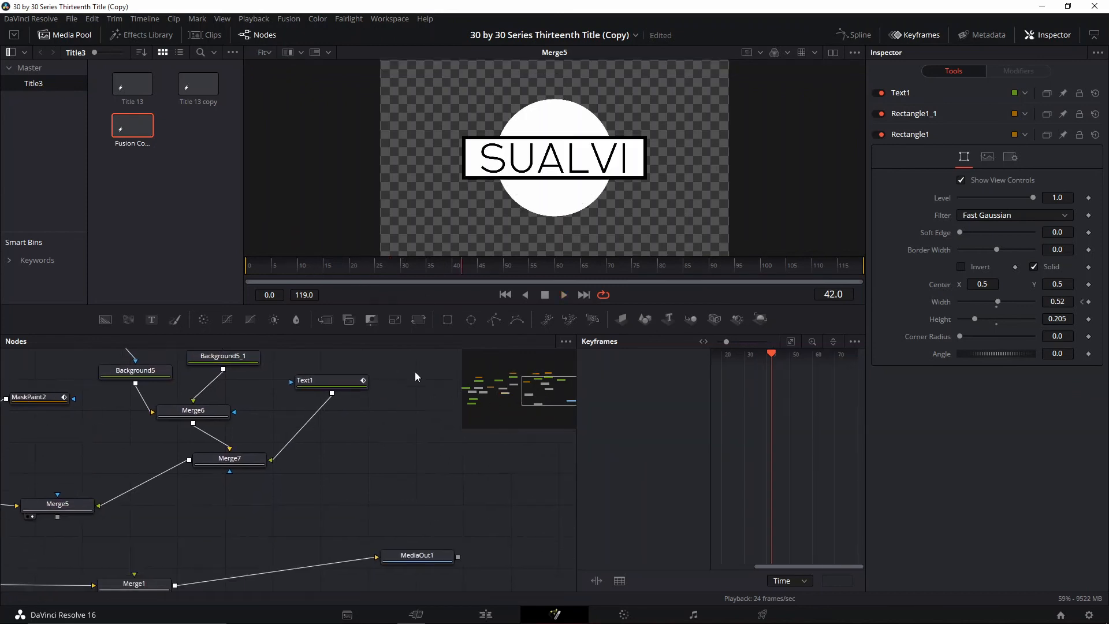
drag(433, 475, 453, 447)
drag(252, 490, 388, 439)
drag(216, 438, 346, 498)
scroll(433, 460, down, 3)
scroll(368, 521, up, 2)
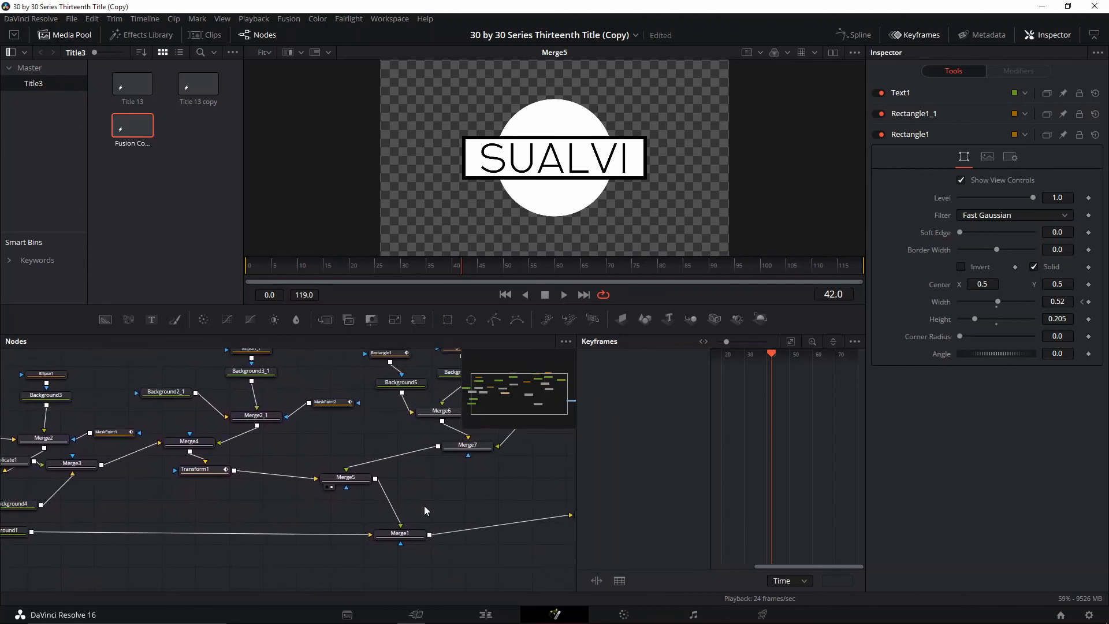
drag(424, 505, 424, 543)
Switch to the Edit page and place the Fusion composition on Video 2 above the solid color, after the existing clip.
click(485, 615)
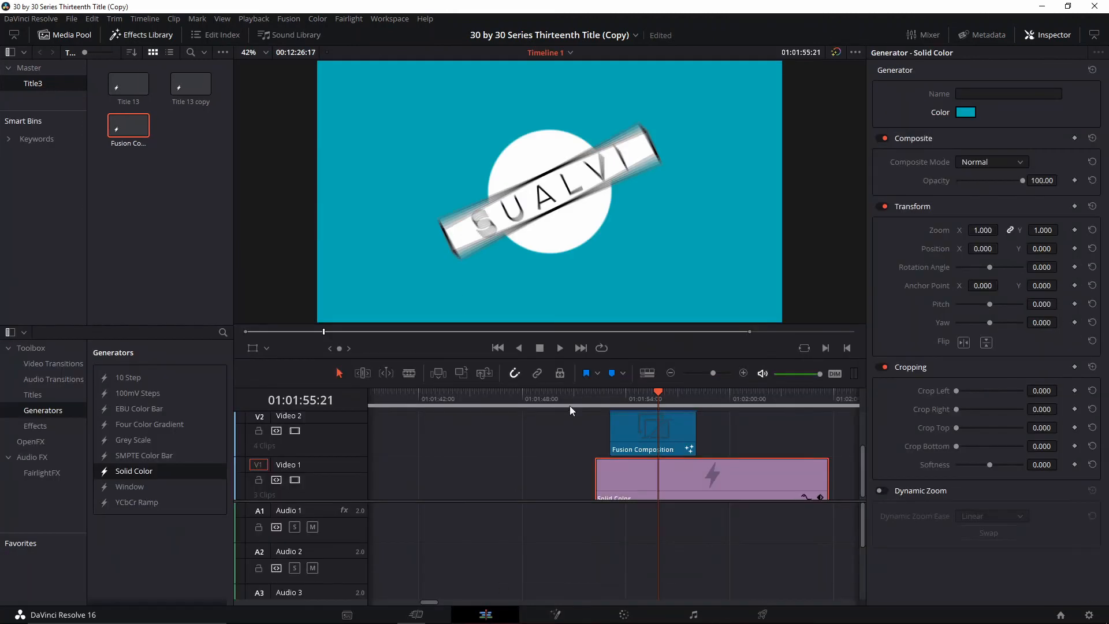
drag(523, 458, 407, 487)
drag(413, 428, 412, 366)
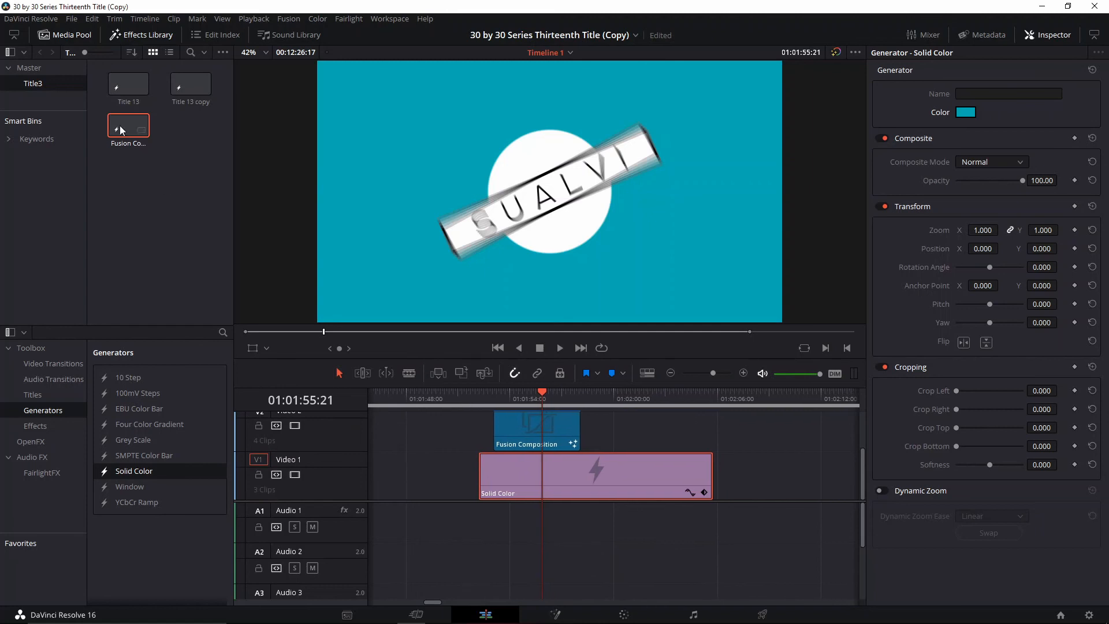
drag(122, 130, 608, 445)
Play the newly placed title clip from its start several times to check the animation timing.
click(560, 349)
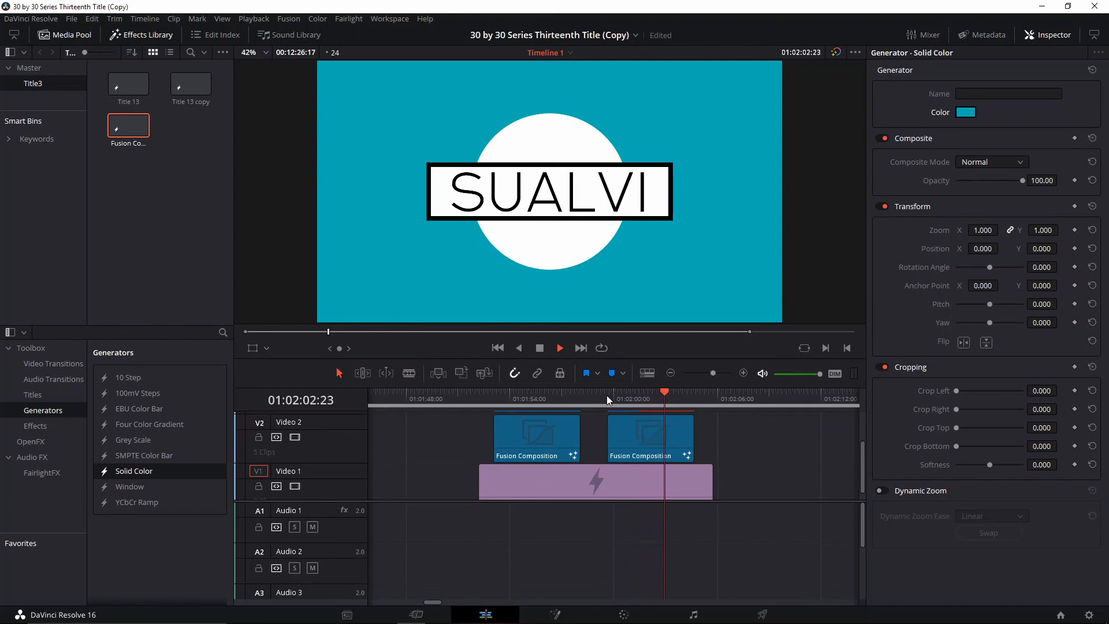
key(space)
click(609, 396)
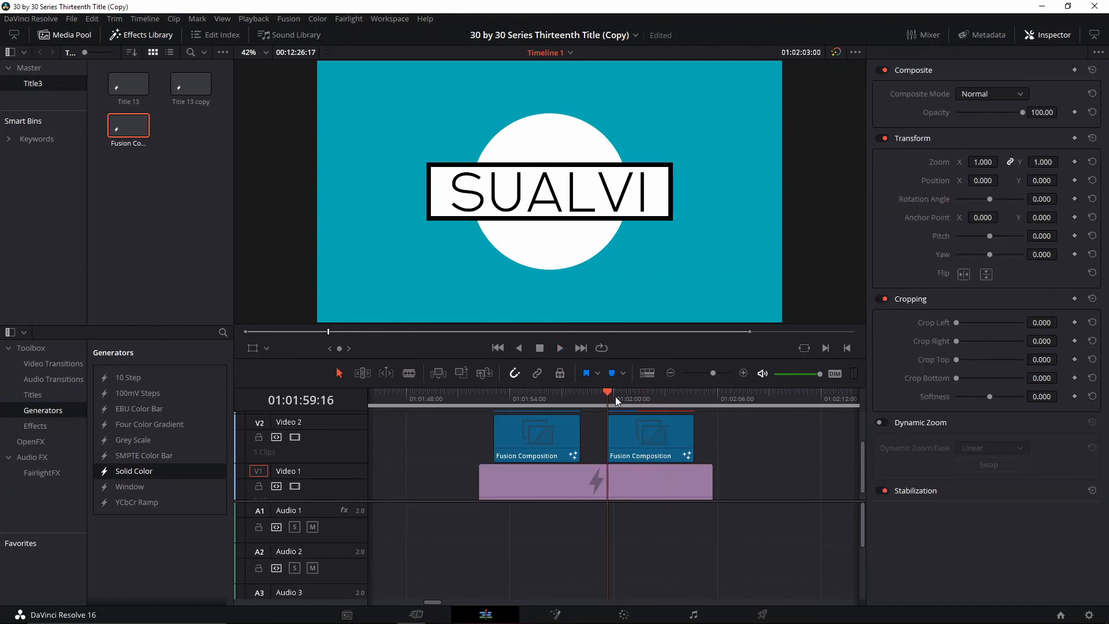
click(614, 395)
click(614, 394)
key(space)
click(609, 399)
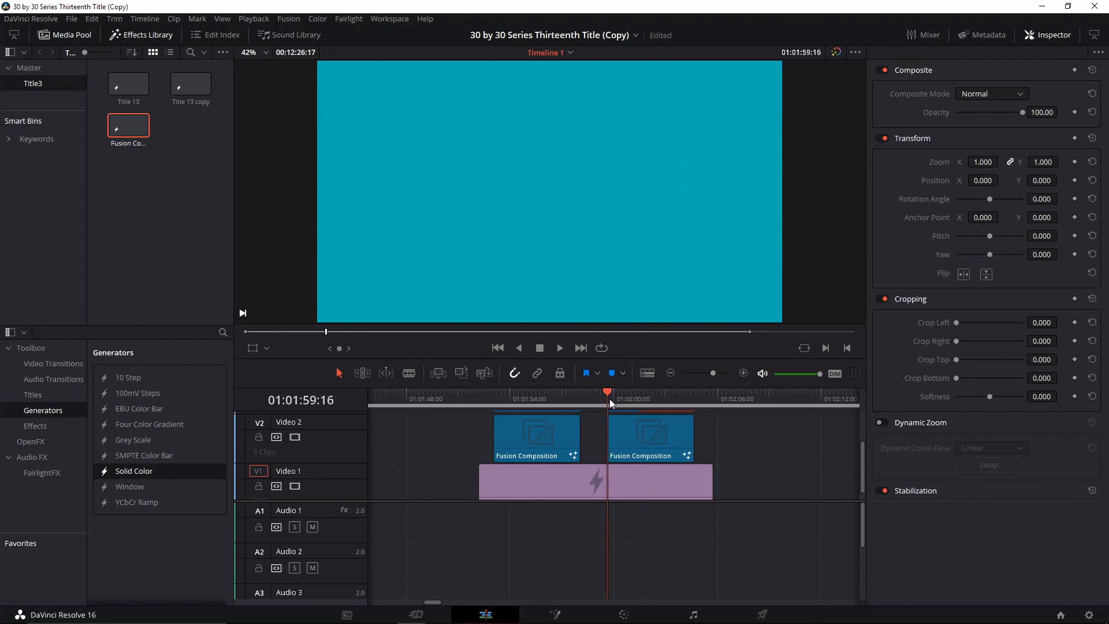
key(space)
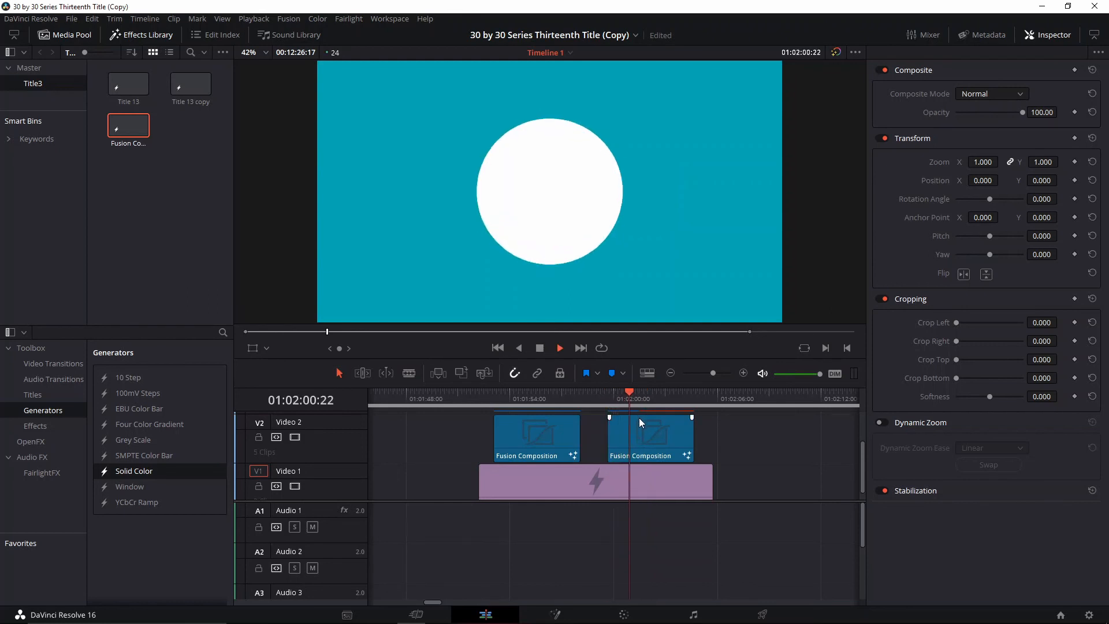
key(space)
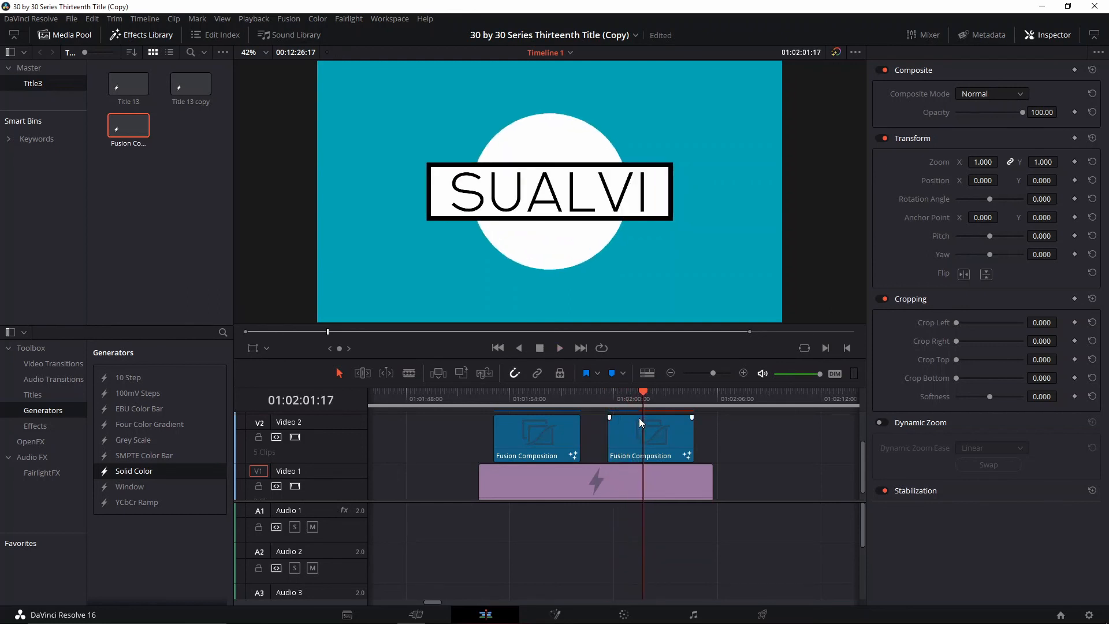
click(608, 396)
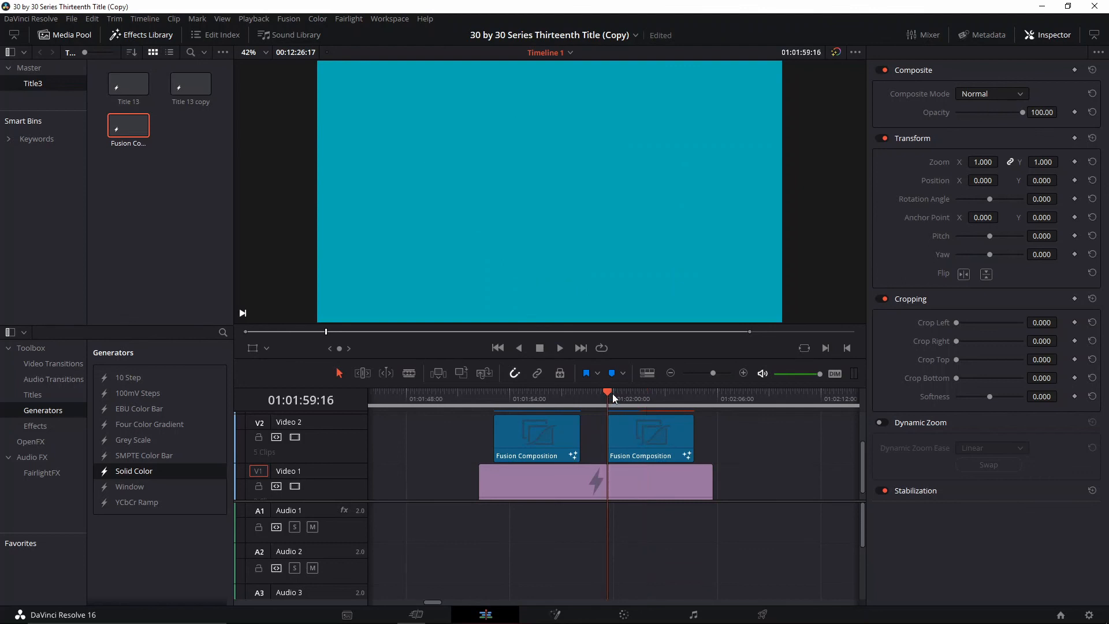
mouse_move(612, 395)
mouse_down()
mouse_move(594, 394)
mouse_move(609, 393)
mouse_up()
key(space)
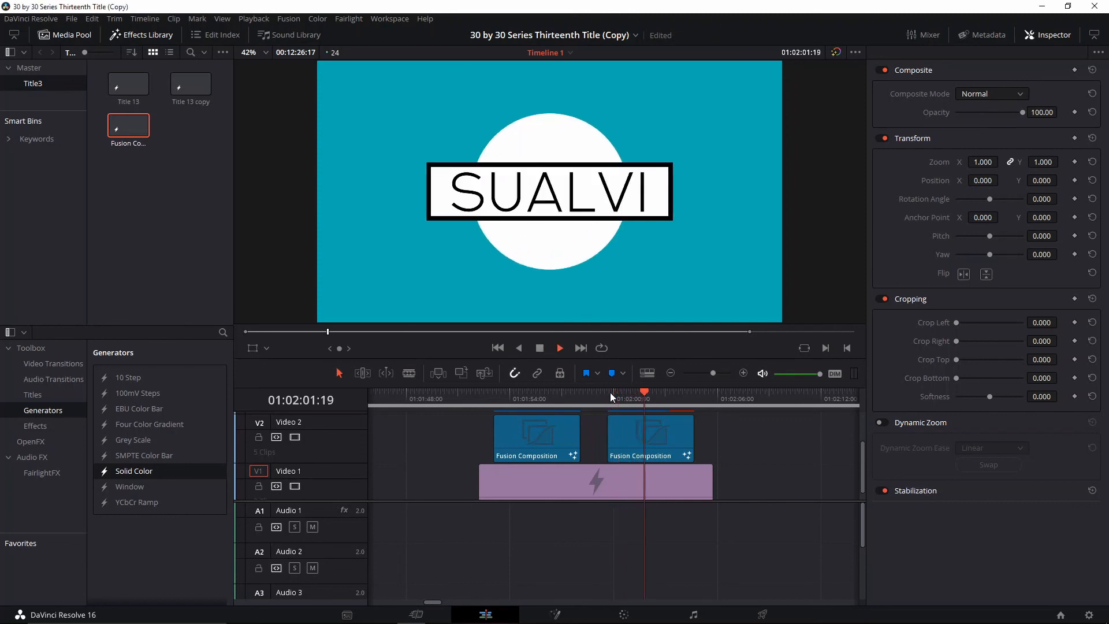
key(space)
Delete the second composition clip from the timeline and reopen the bin's Fusion composition with MediaOut1 displayed in the viewer.
click(622, 428)
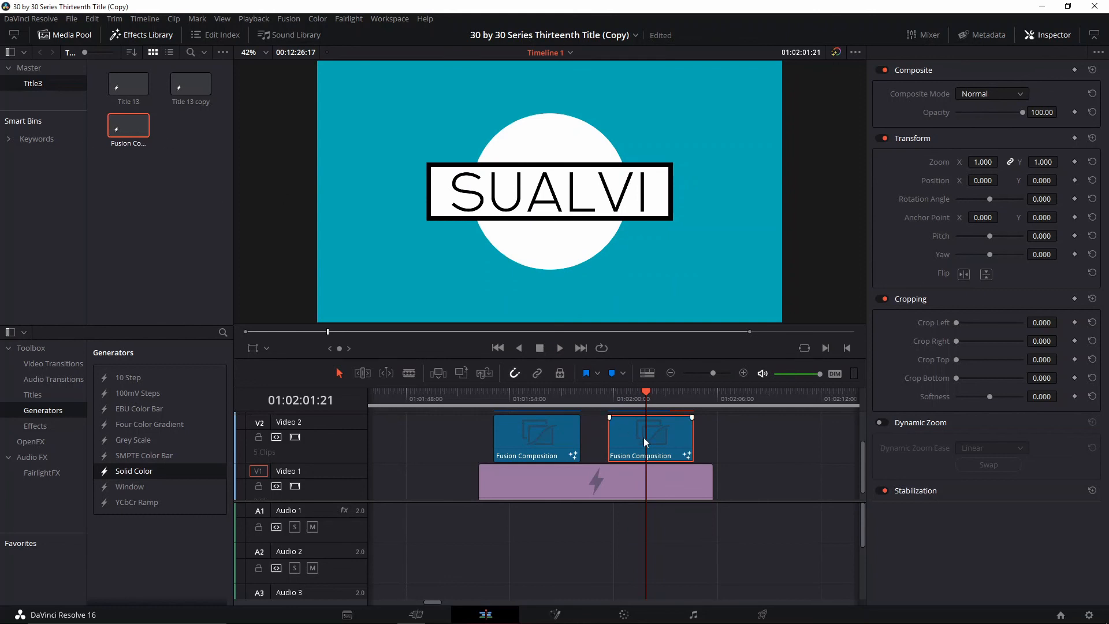
key(Delete)
double_click(116, 131)
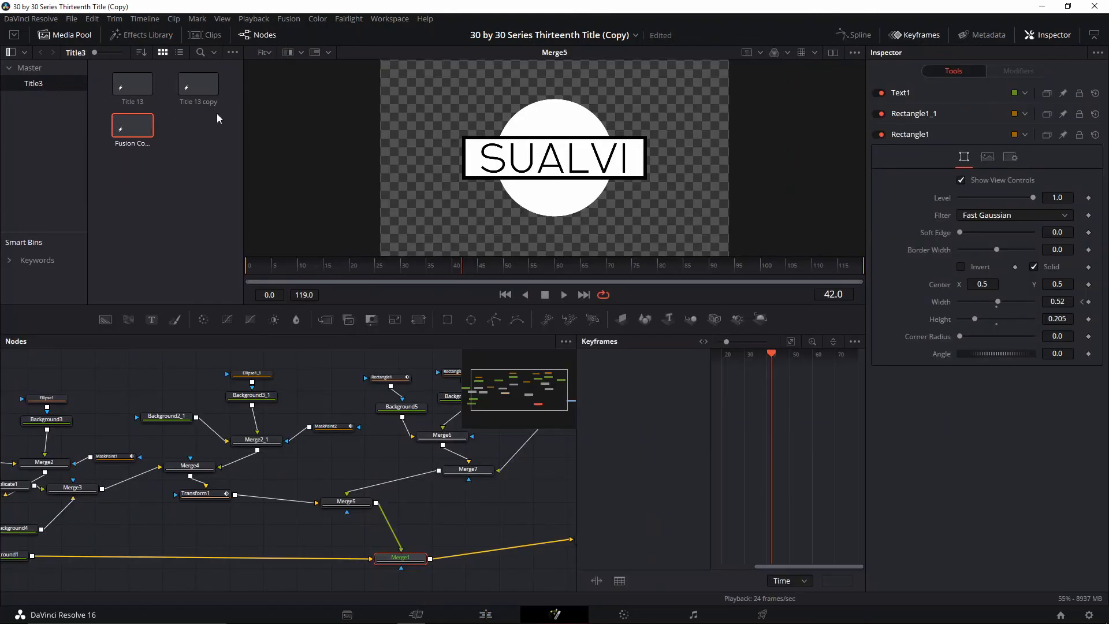
drag(500, 572, 504, 577)
drag(506, 515, 475, 445)
drag(31, 469, 95, 527)
Insert a Transform (Xf) node between Merge5 and Merge1.
click(383, 417)
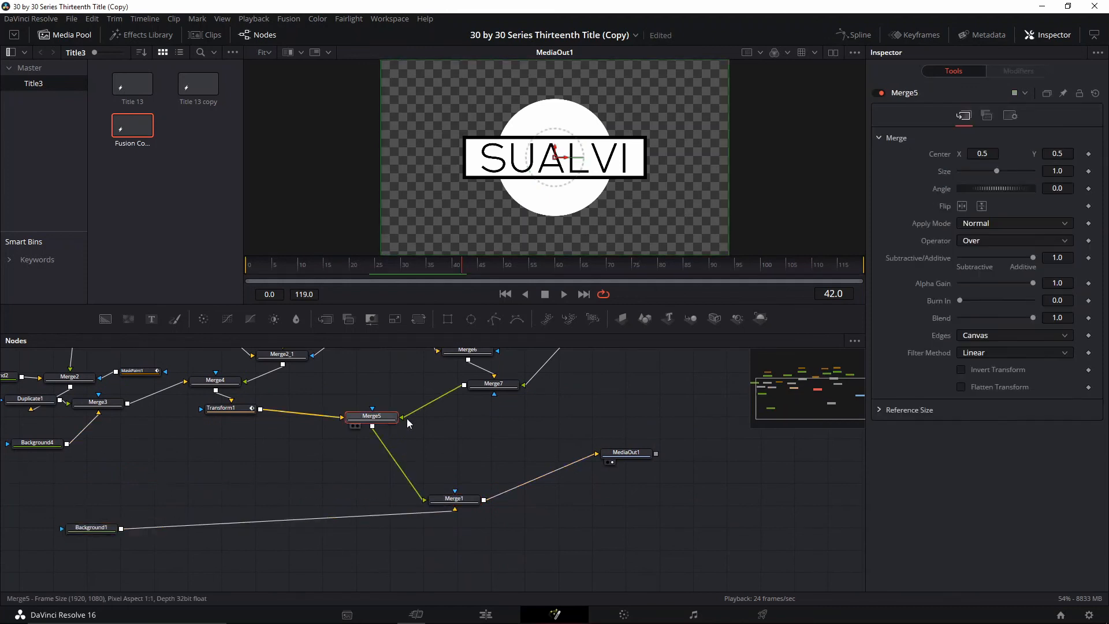
key(shift+space)
text(TRANS)
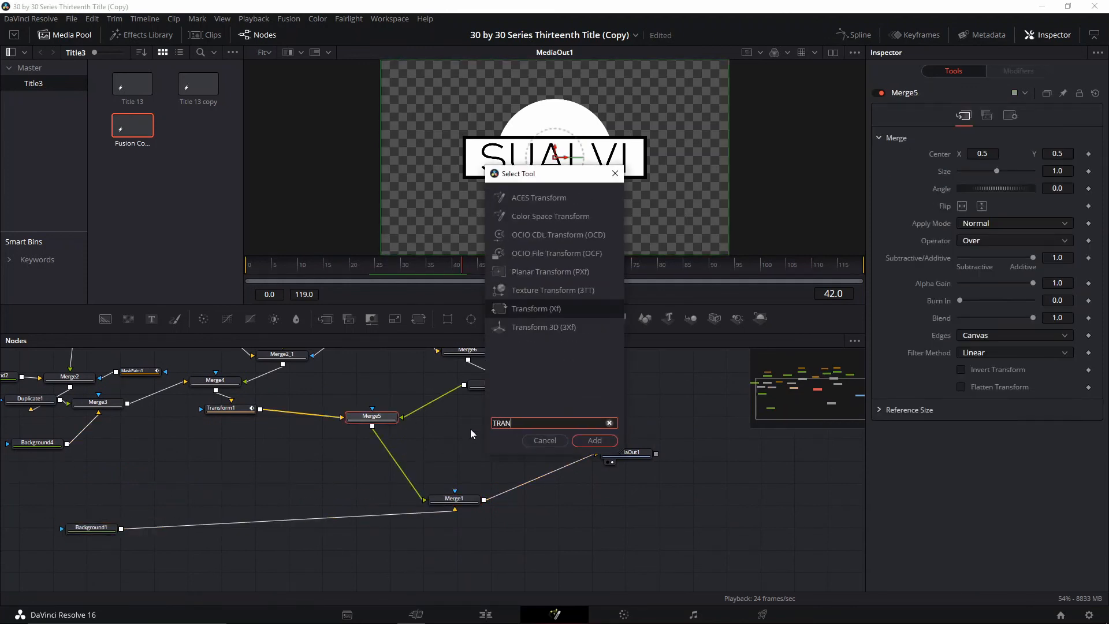
key(Return)
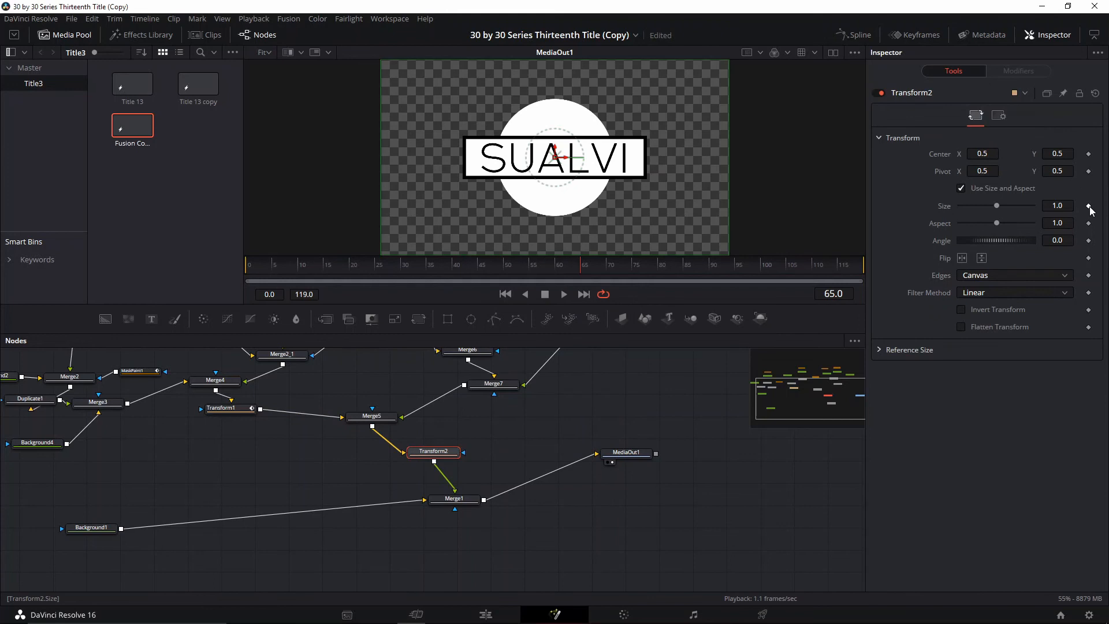
Keyframe Transform2's size 1.0 and angle 0 at frame 65, then rotate to about 151.3 degrees and shrink the size at frame 72.
click(1089, 206)
drag(1000, 242, 1021, 241)
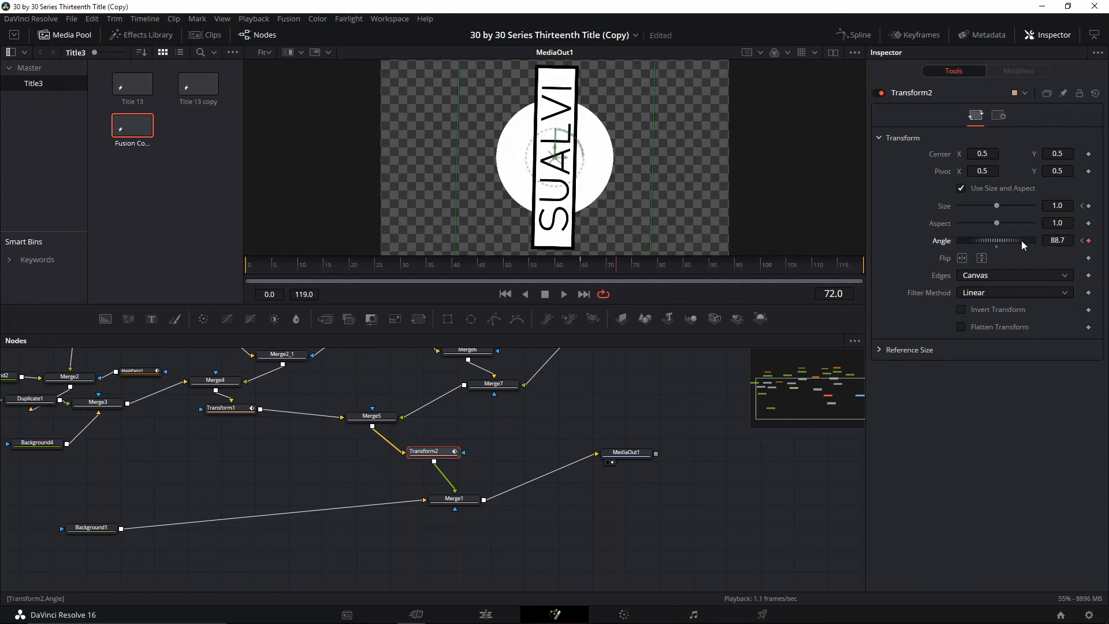
drag(1025, 242, 1034, 236)
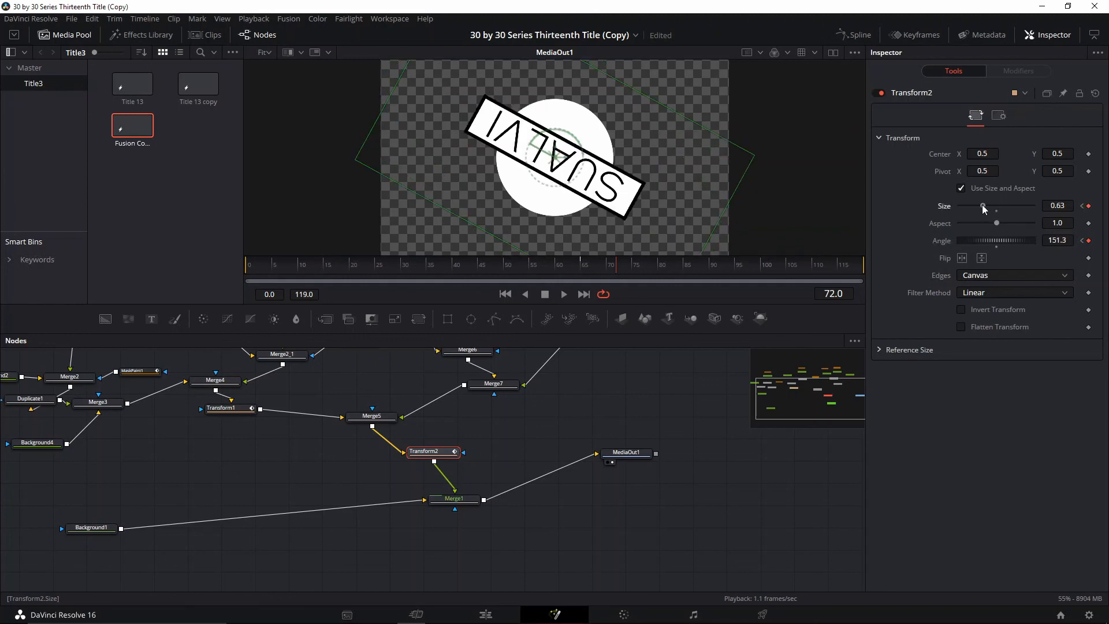
drag(982, 204, 952, 209)
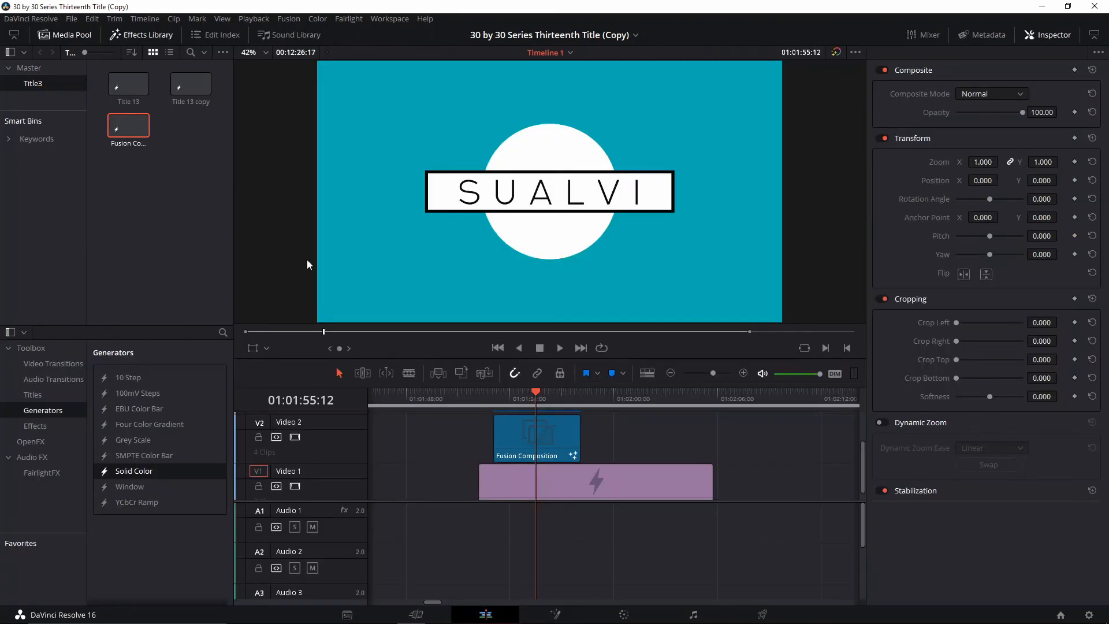
Place the updated composition at the end of the solid color on Video 2 and play it with Render Cache Color Output enabled.
drag(144, 137, 623, 442)
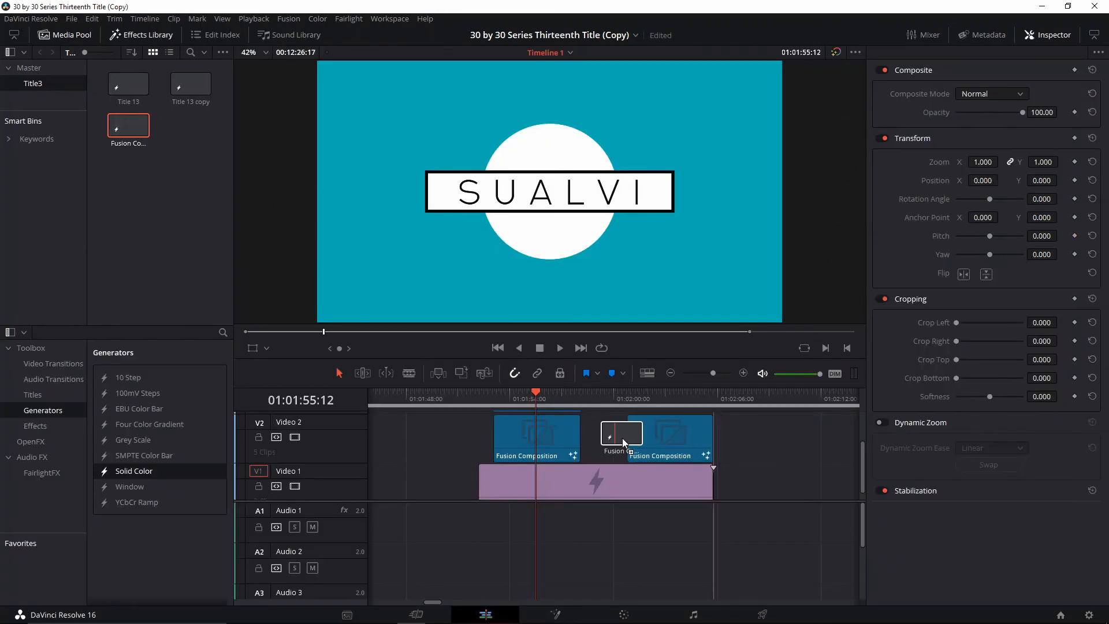
right_click(646, 429)
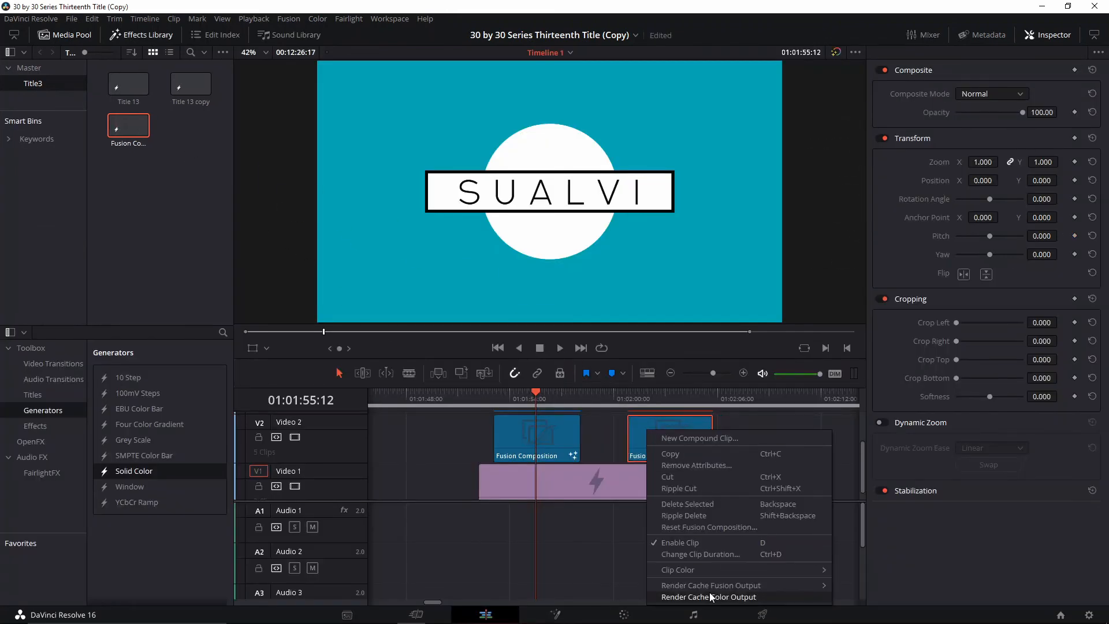
click(710, 597)
click(526, 399)
key(space)
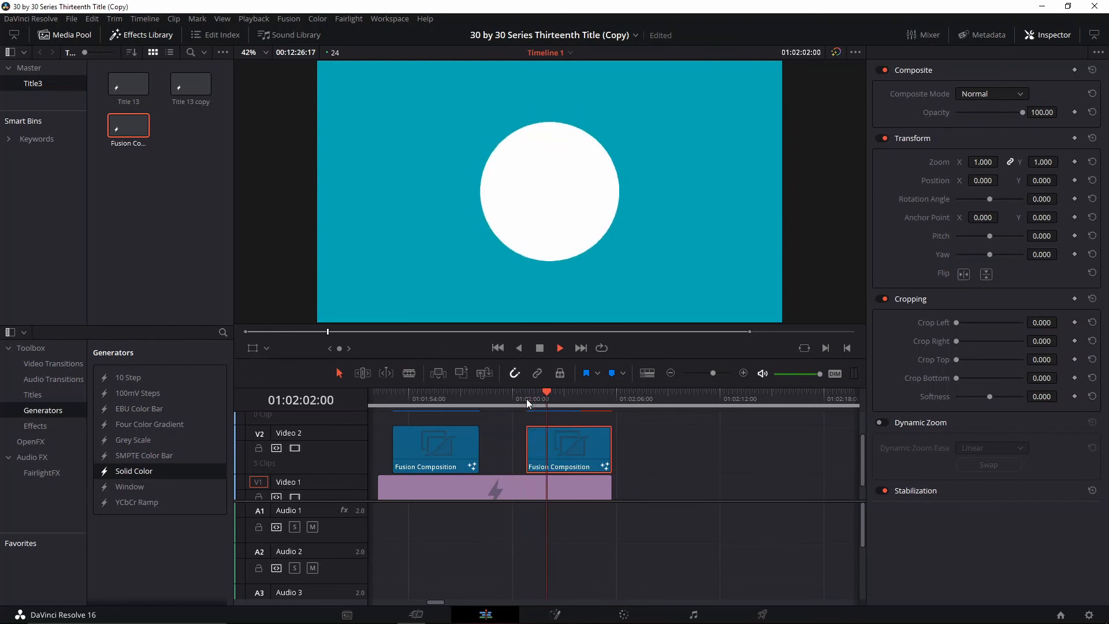